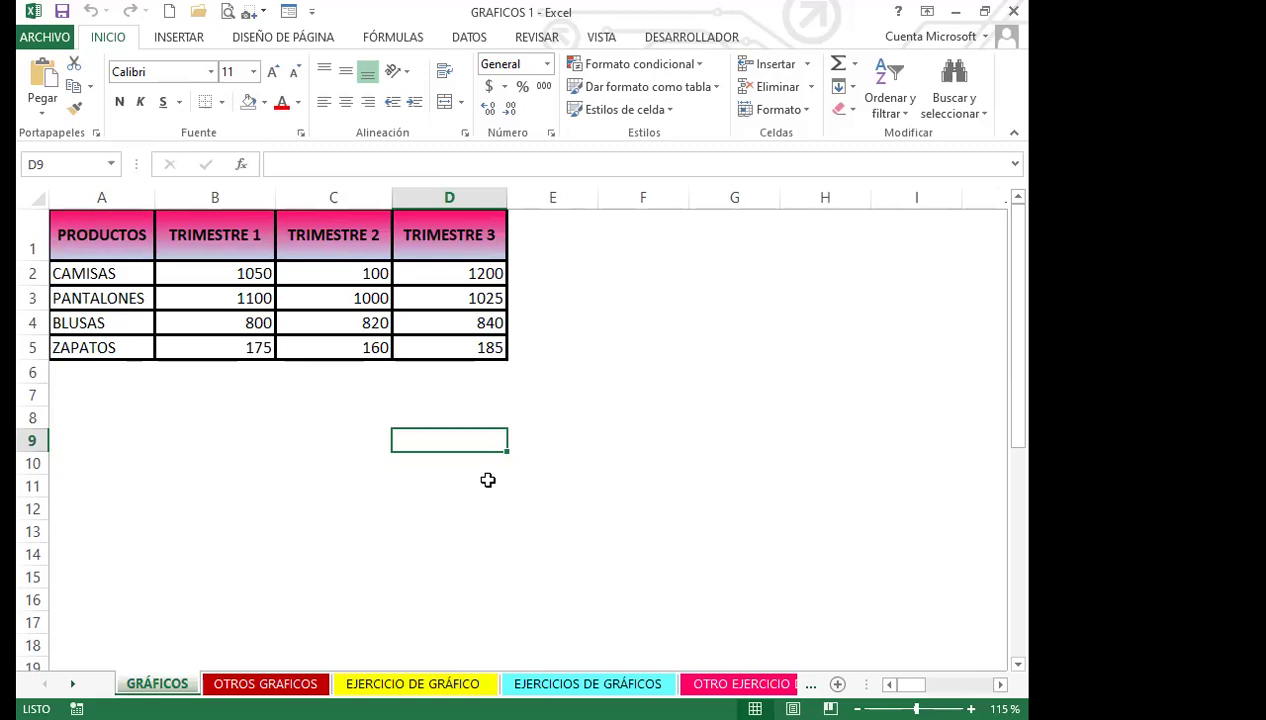
Select the sales table A1:D5, deselect it, and switch to the INSERTAR tab.
click(368, 500)
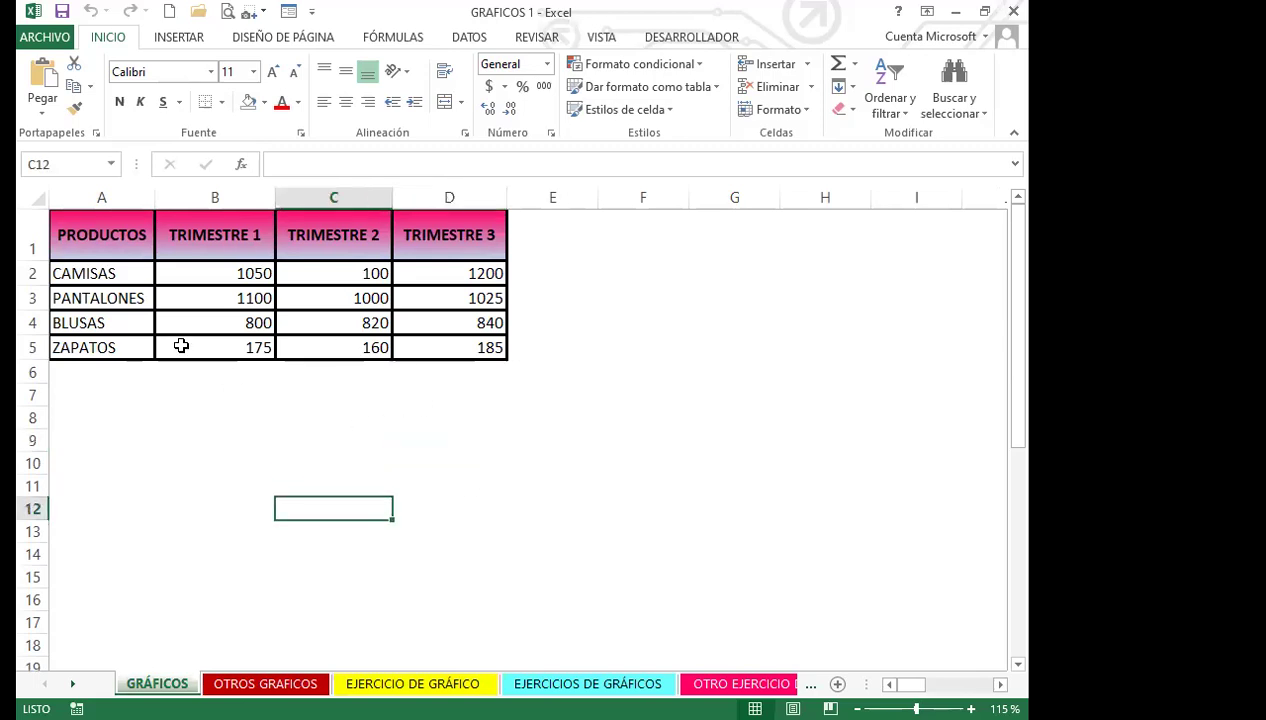
drag(98, 238, 424, 342)
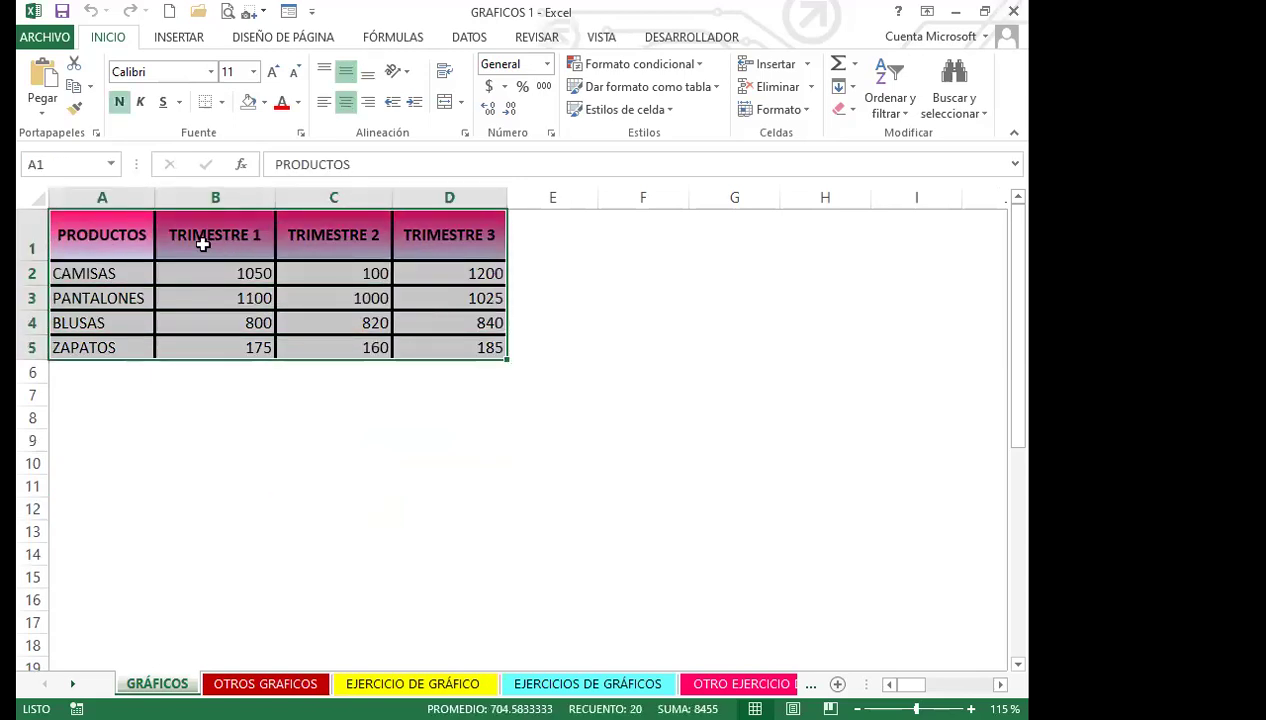
click(201, 244)
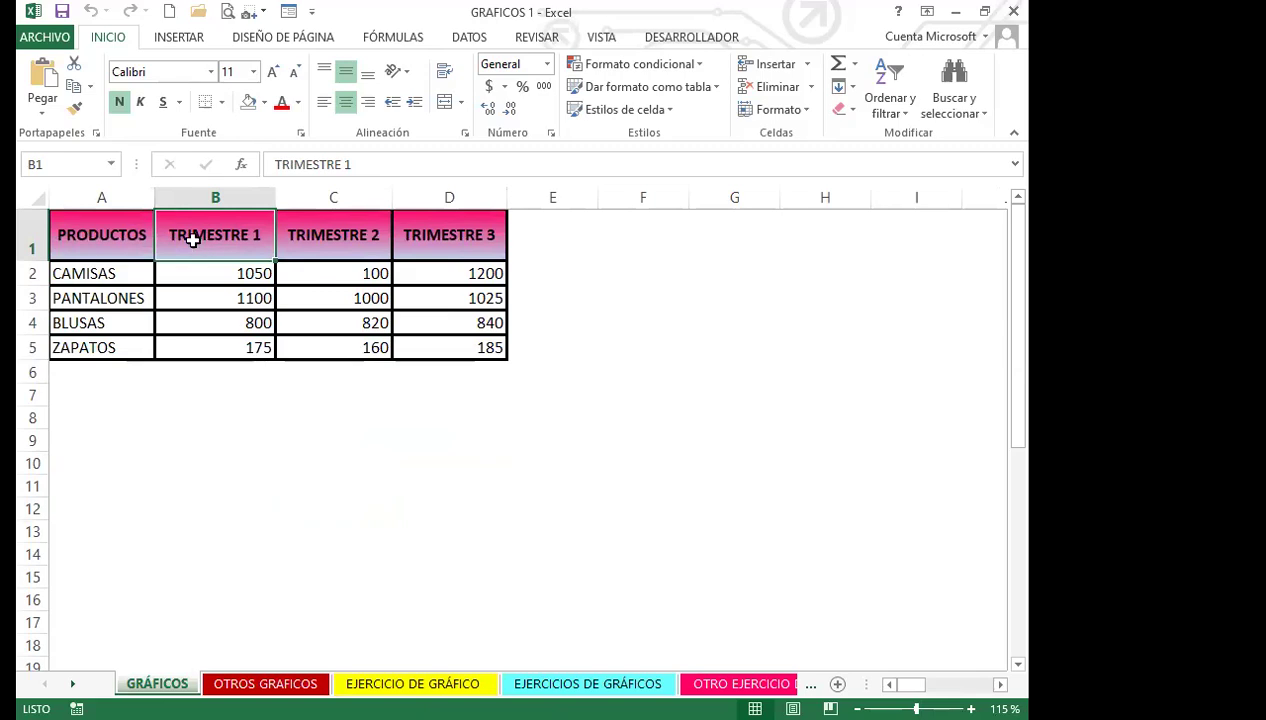
click(178, 40)
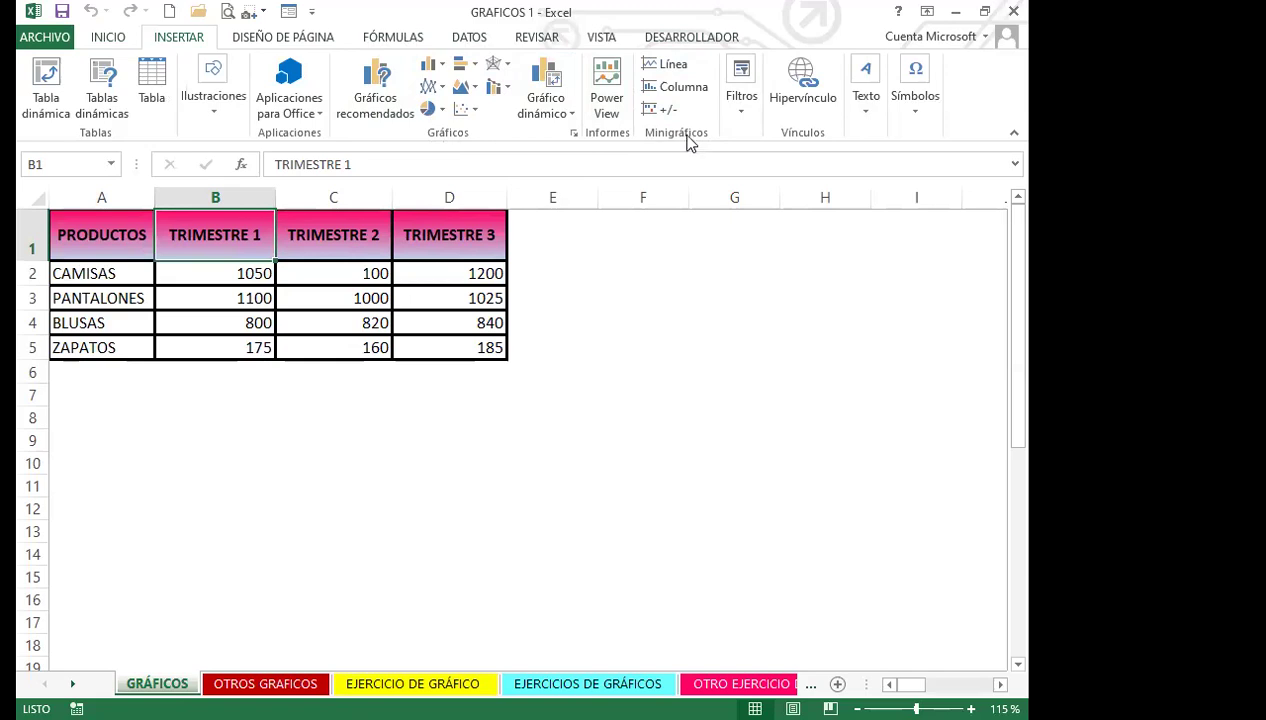
Step through the empty cells of column E beside the table.
click(603, 267)
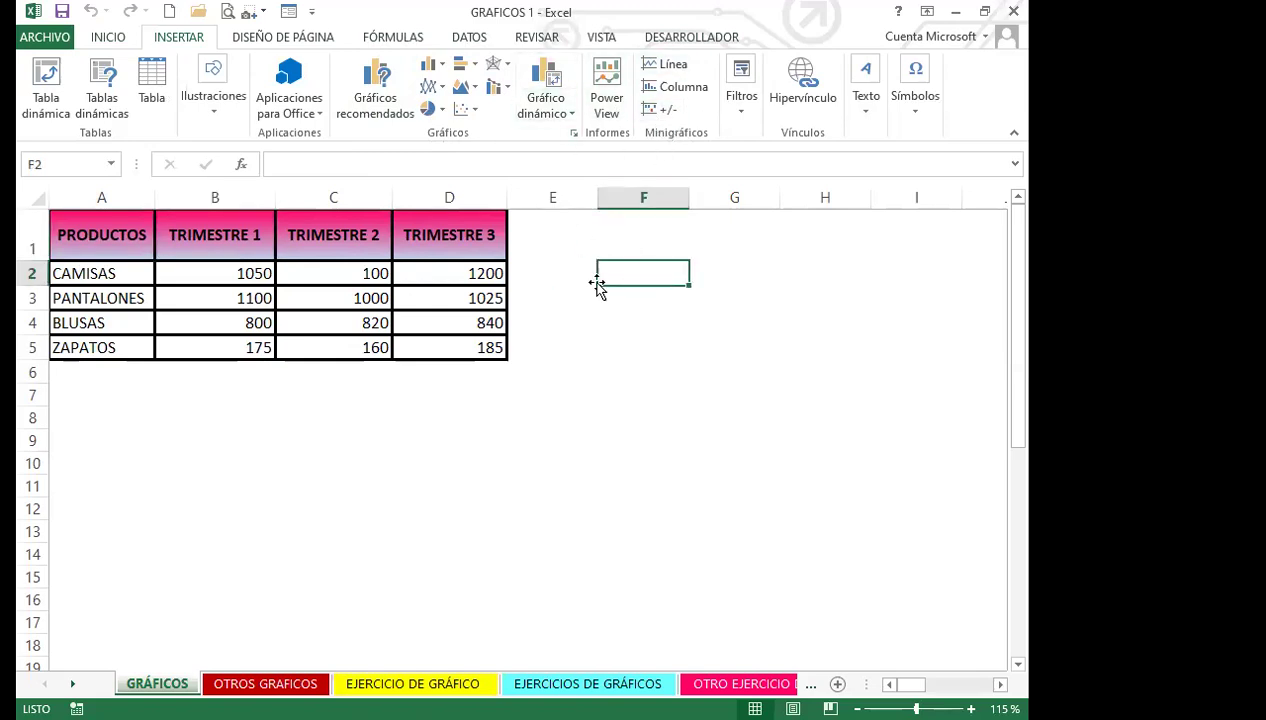
click(637, 298)
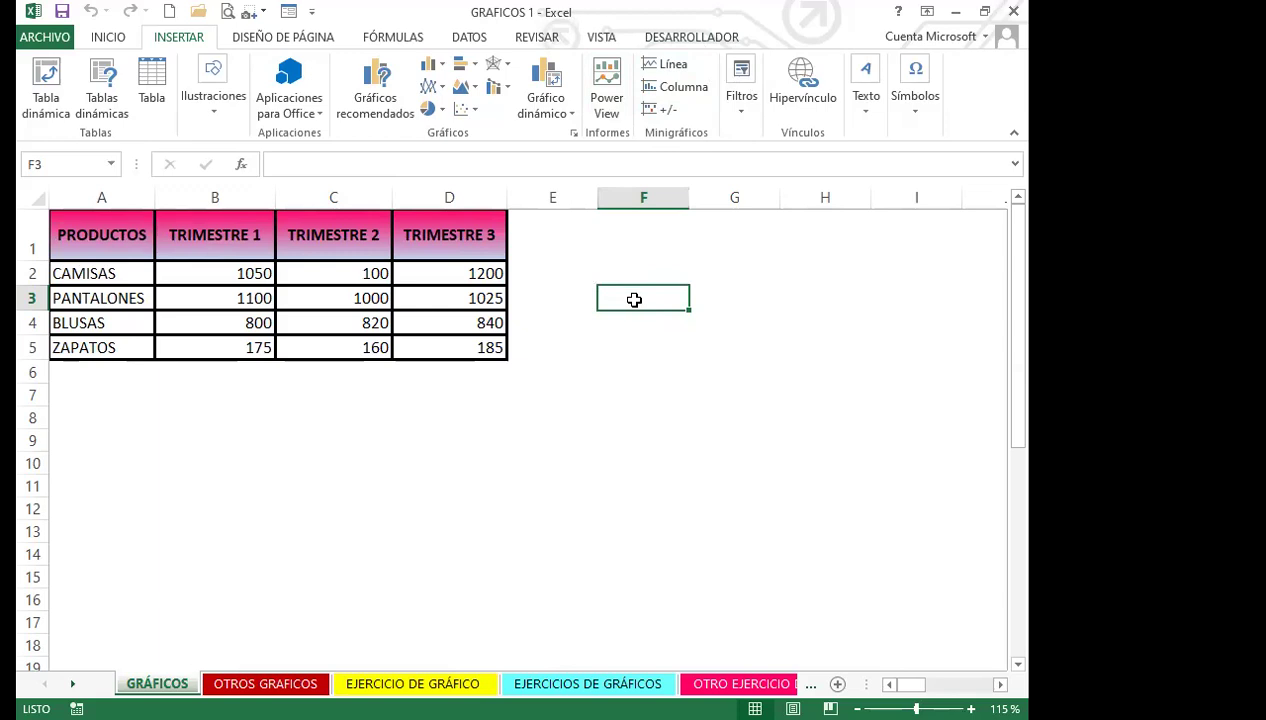
click(532, 270)
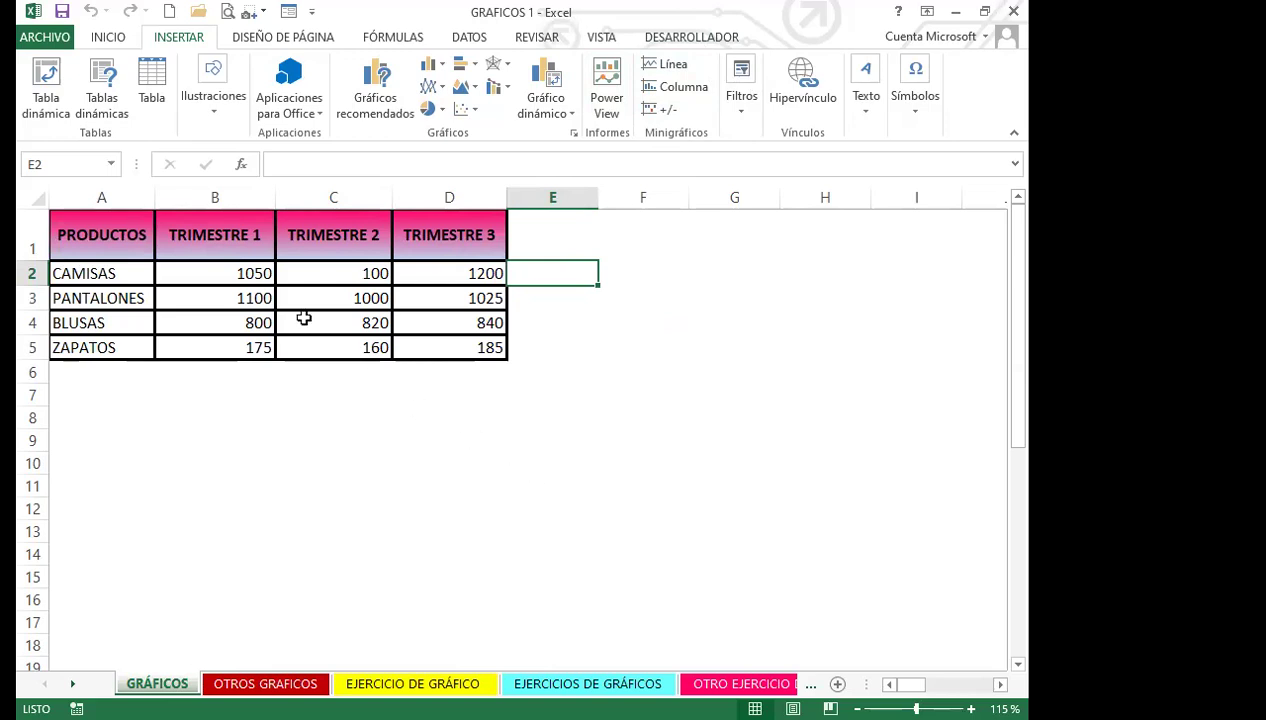
click(537, 298)
click(536, 322)
click(535, 347)
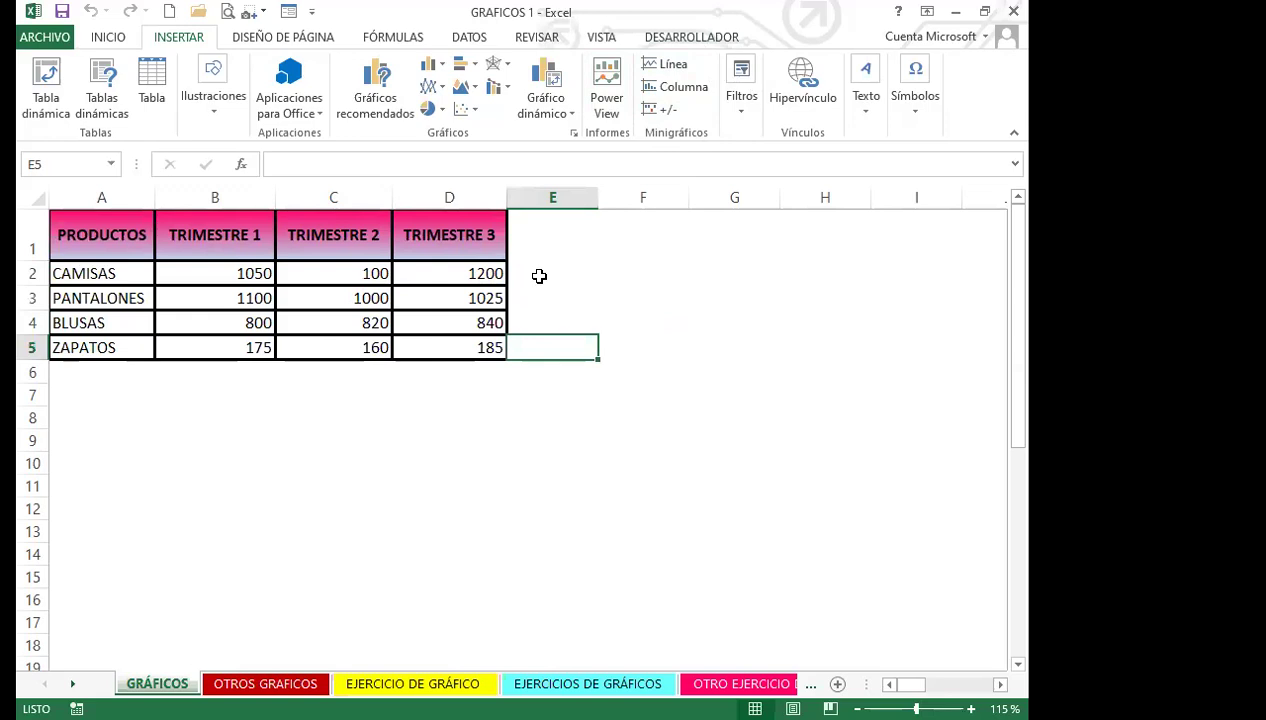
click(537, 273)
click(537, 298)
click(536, 322)
click(531, 352)
Reselect the sales table A1:D5 and show the column chart types.
click(456, 273)
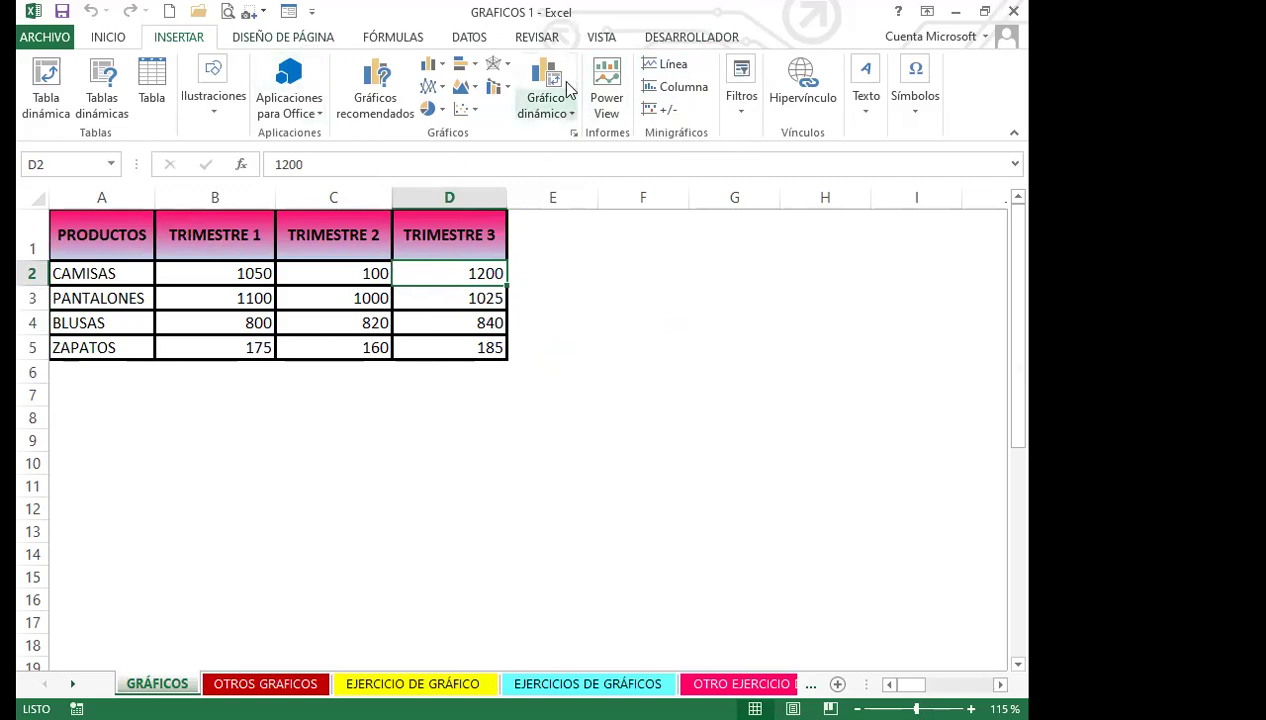
drag(91, 236, 444, 342)
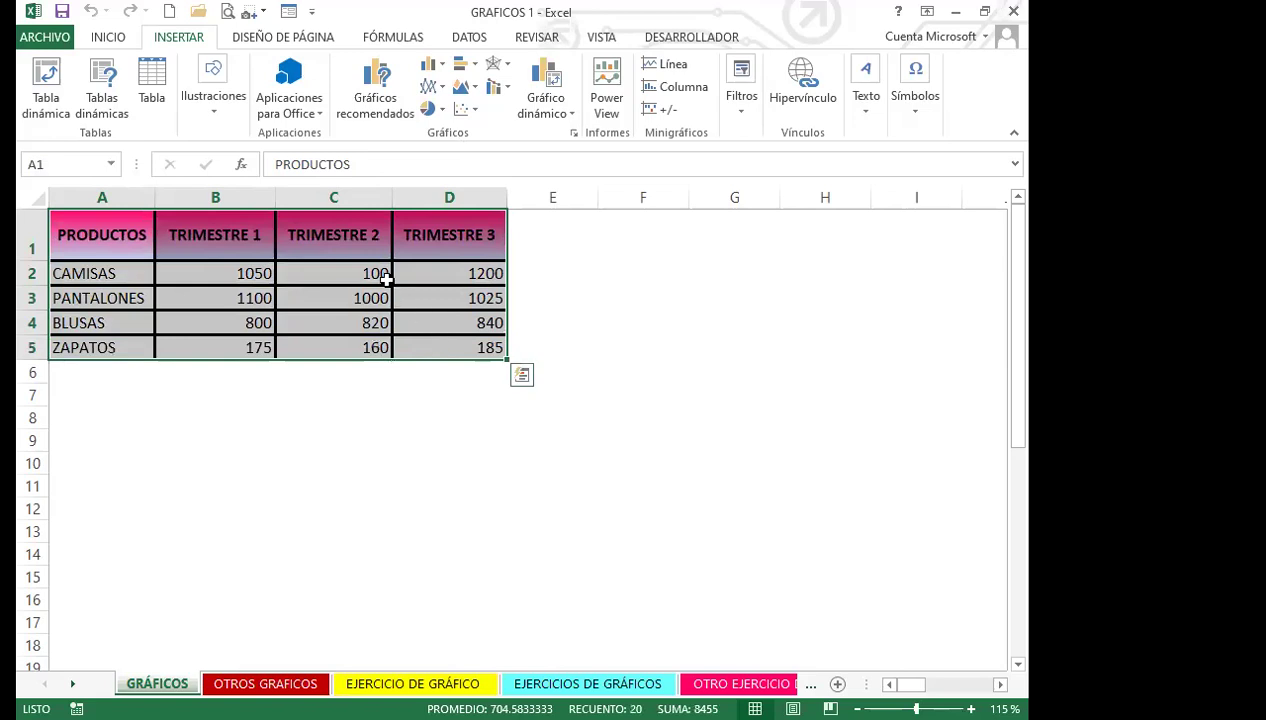
click(429, 66)
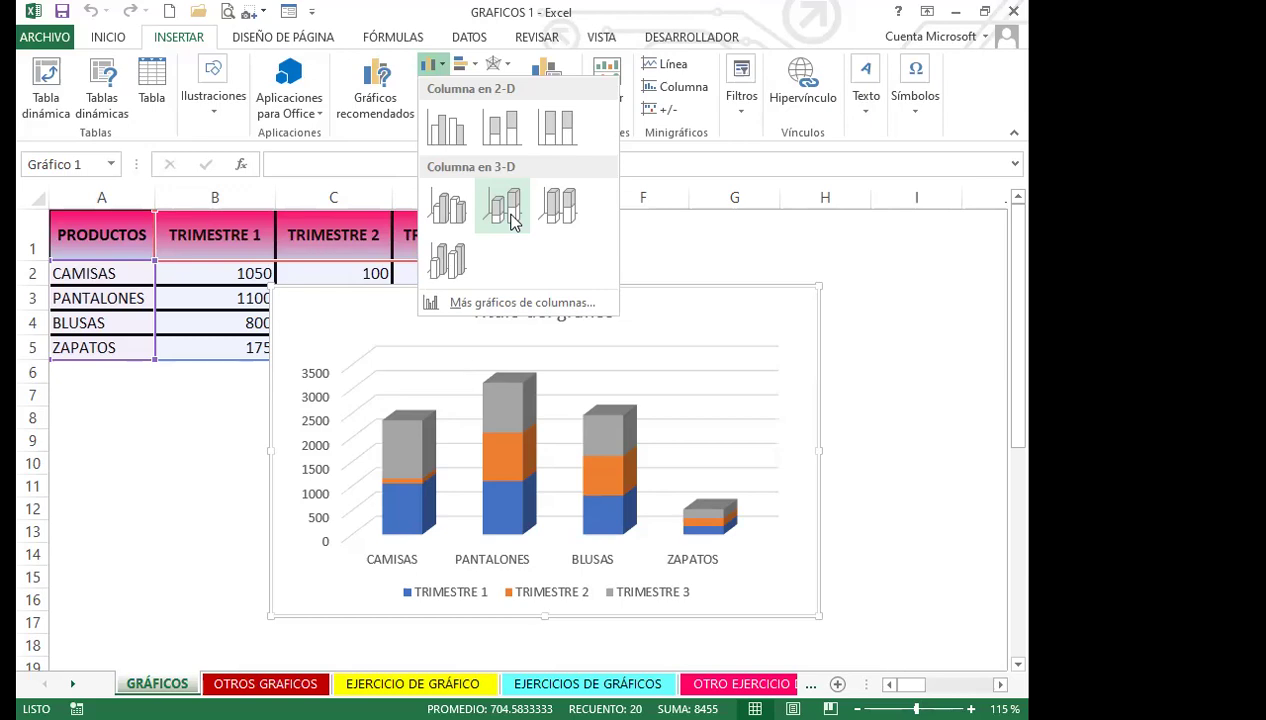
Insert a 2-D Columna agrupada chart of the quarterly sales data.
click(447, 130)
Drag the column chart below row 6, then reselect it to bring up Herramientas de gráficos.
drag(722, 310, 669, 355)
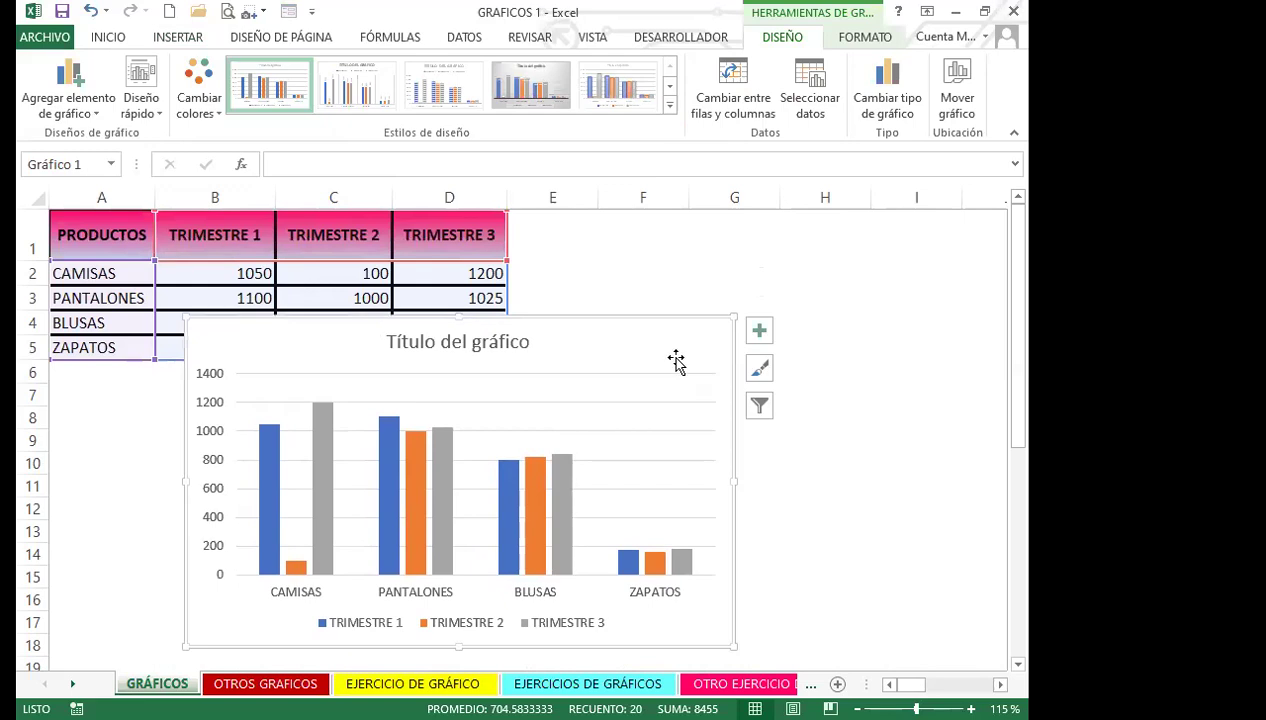
scroll(656, 353, down, 1)
drag(648, 249, 637, 325)
scroll(356, 356, up, 1)
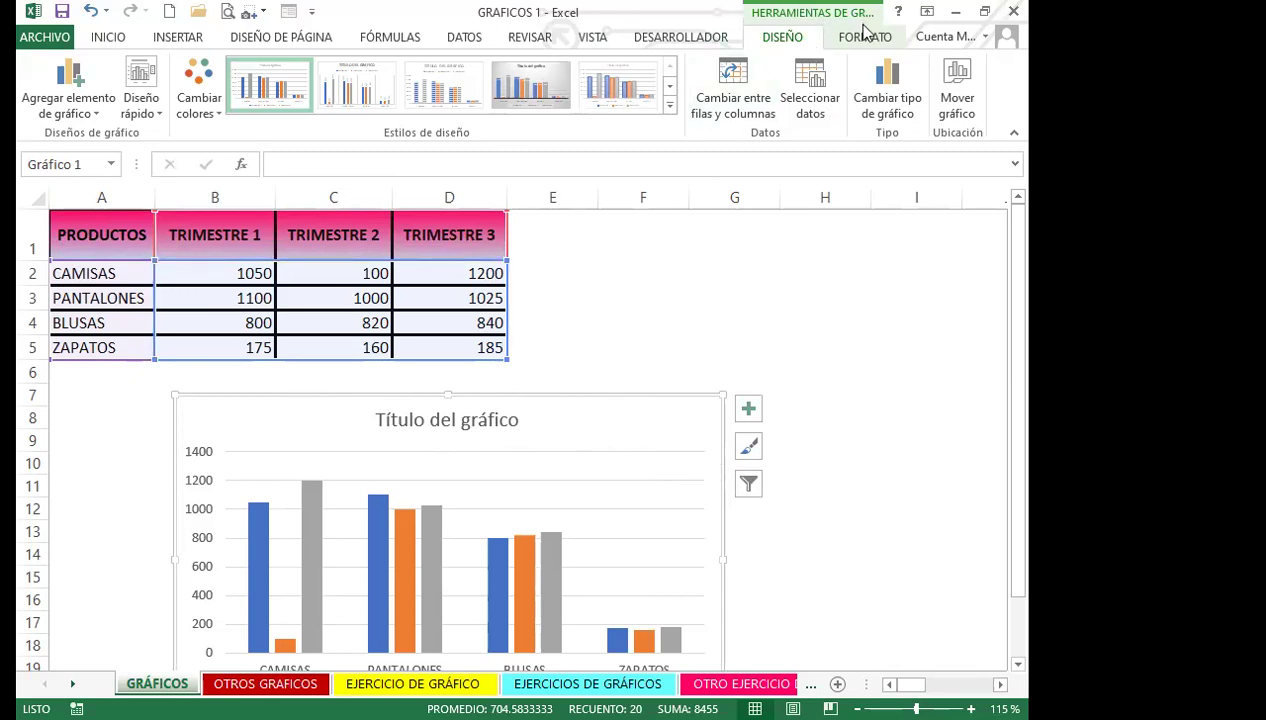
click(660, 312)
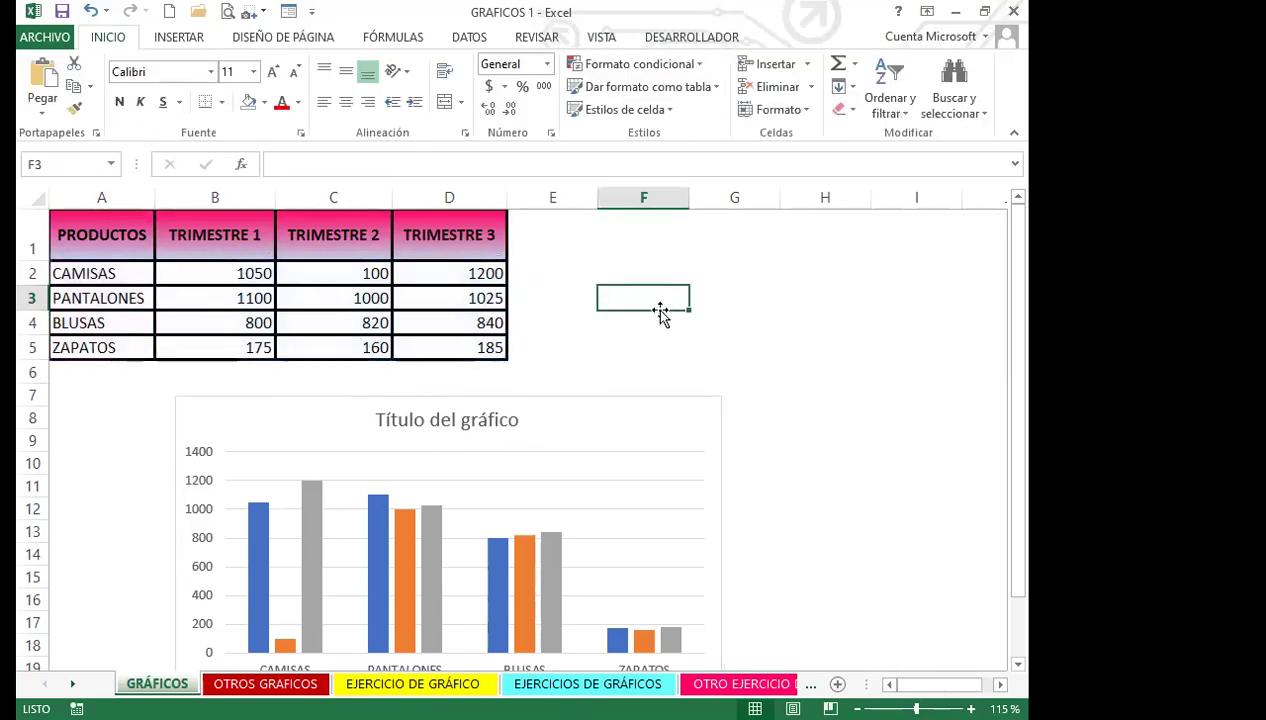
click(585, 432)
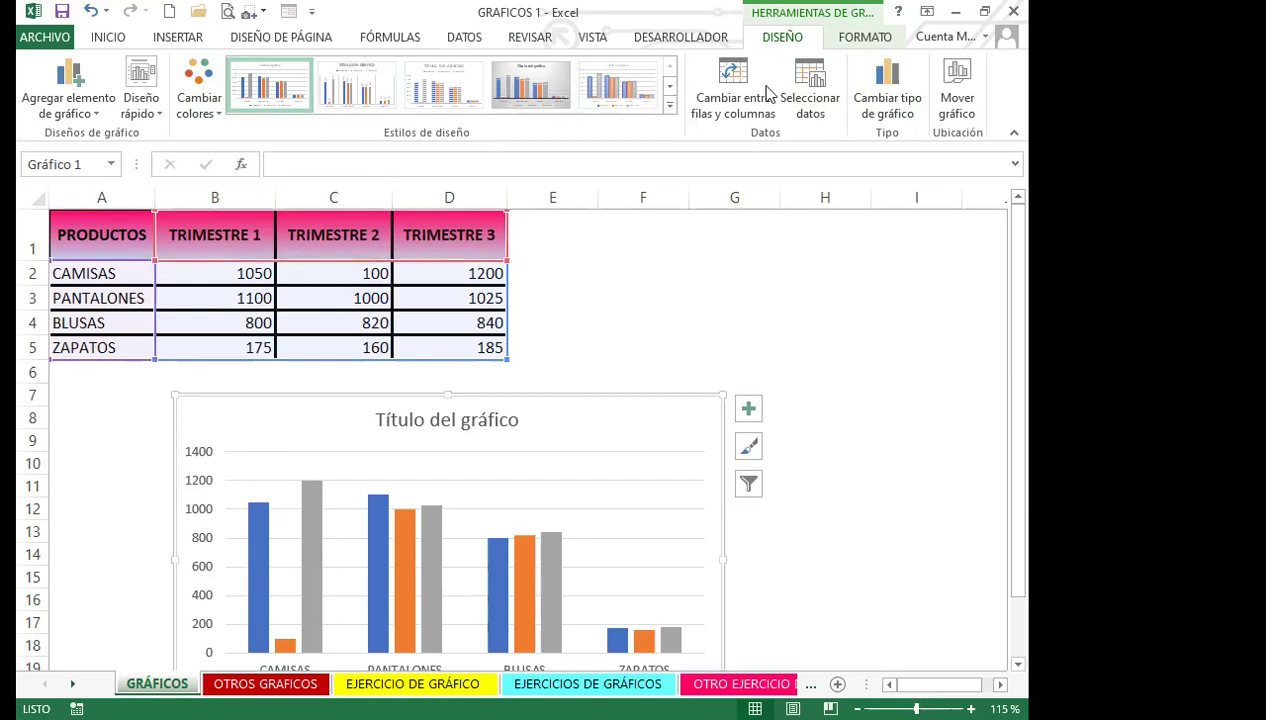
click(865, 40)
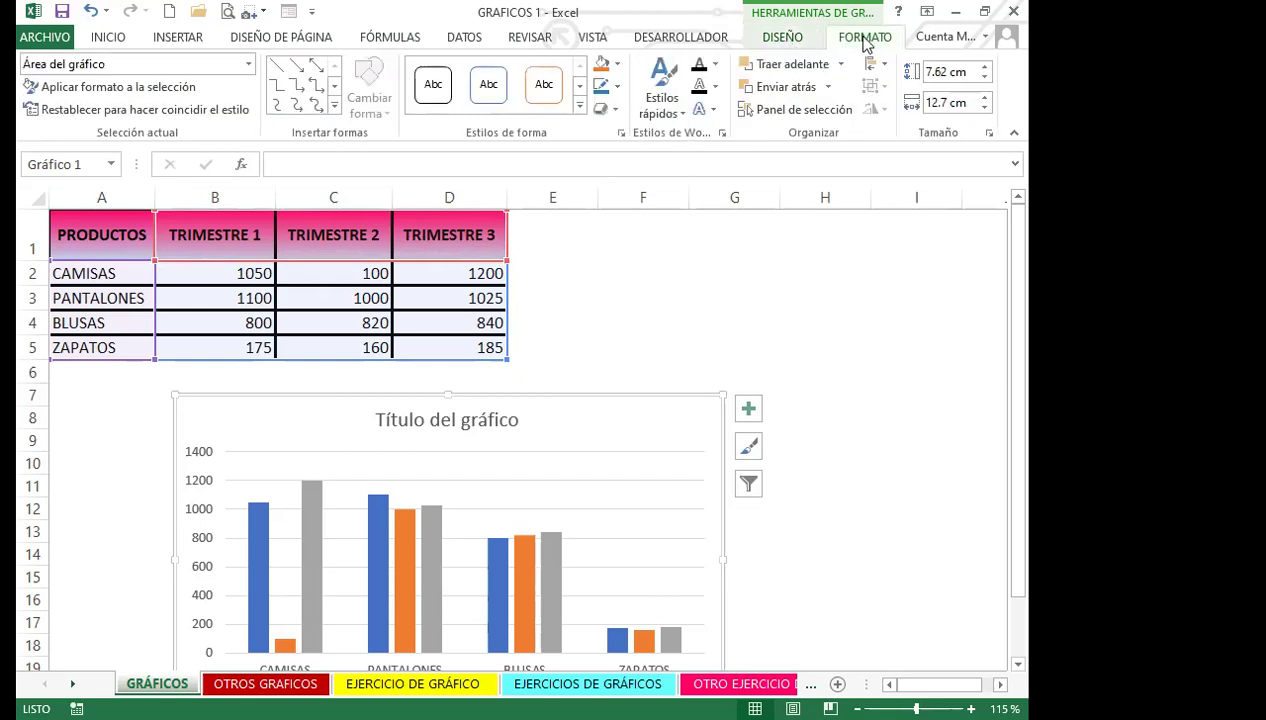
Apply quick layout Diseño 9 to the chart, then drag it up and right.
click(788, 38)
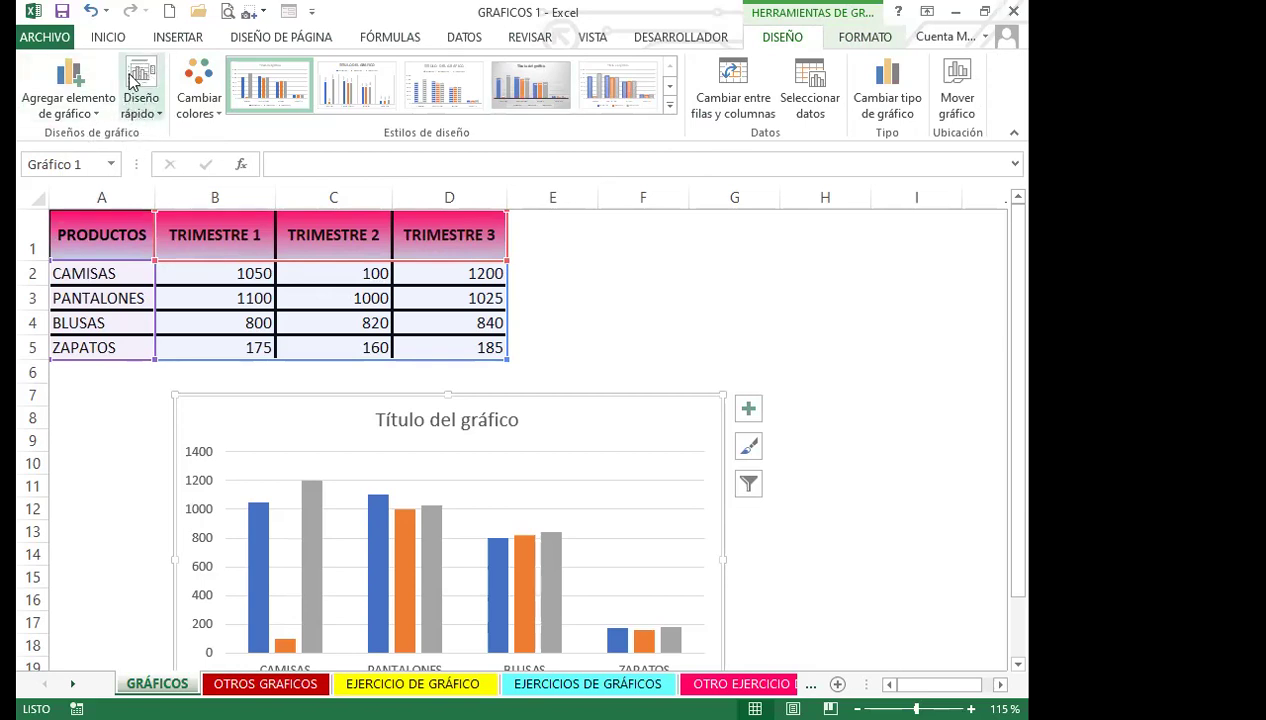
click(155, 115)
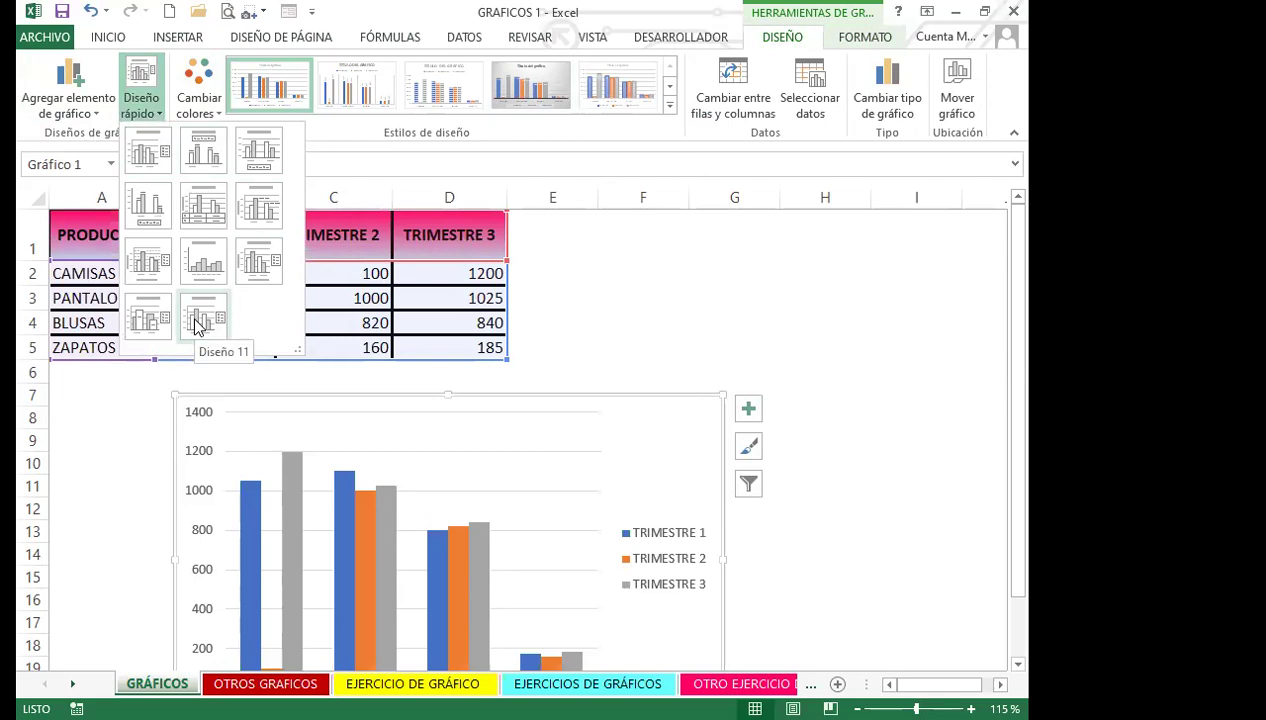
click(260, 263)
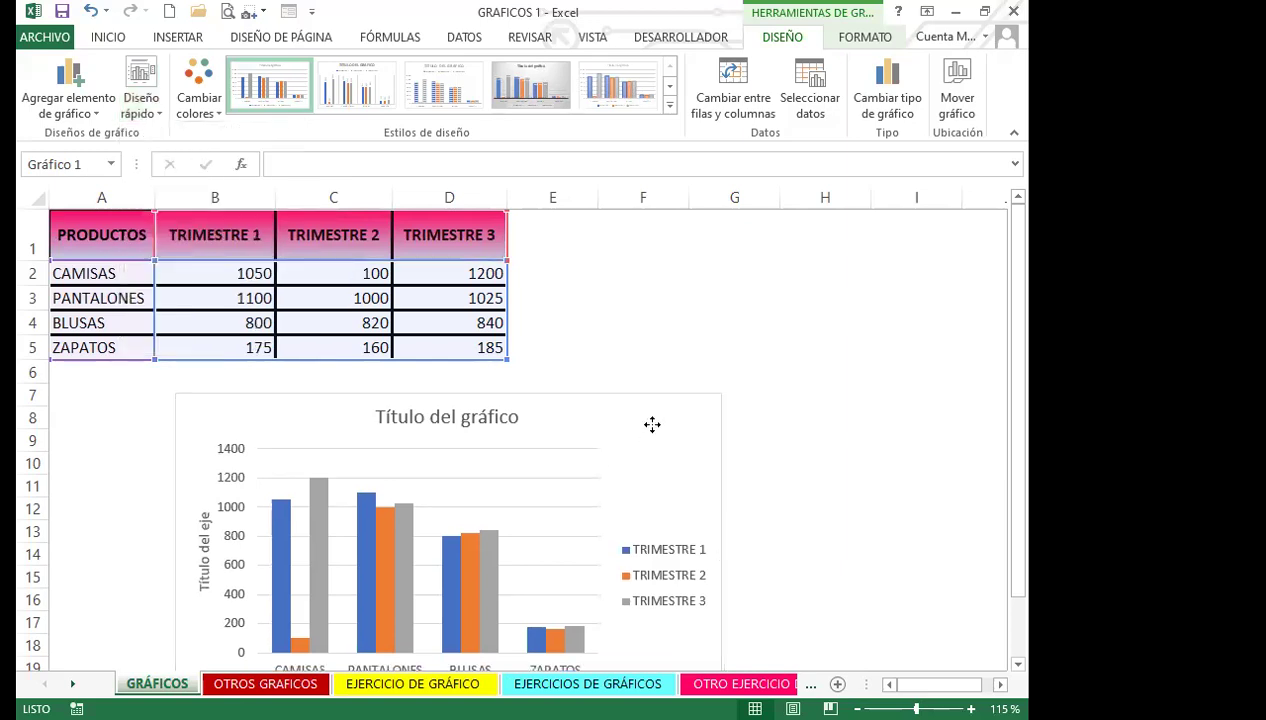
drag(641, 456, 668, 276)
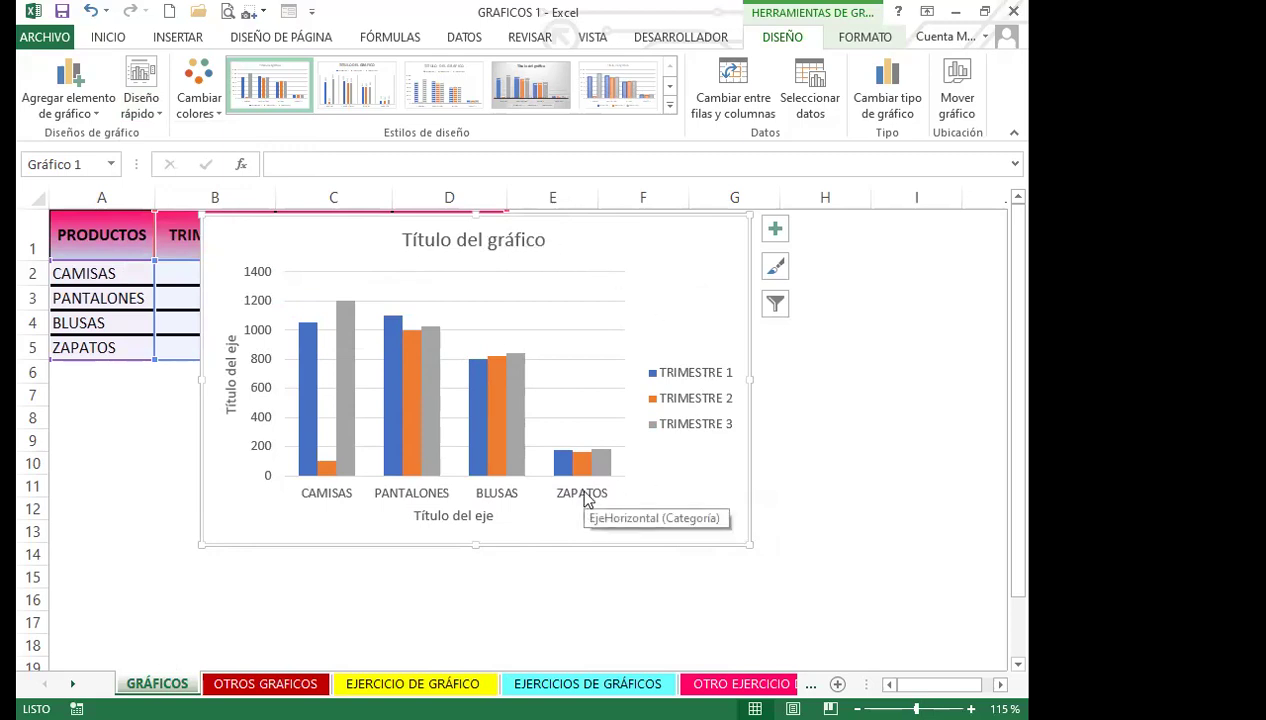
Reapply Diseño 9 and drag the chart back down below the sales table.
click(155, 118)
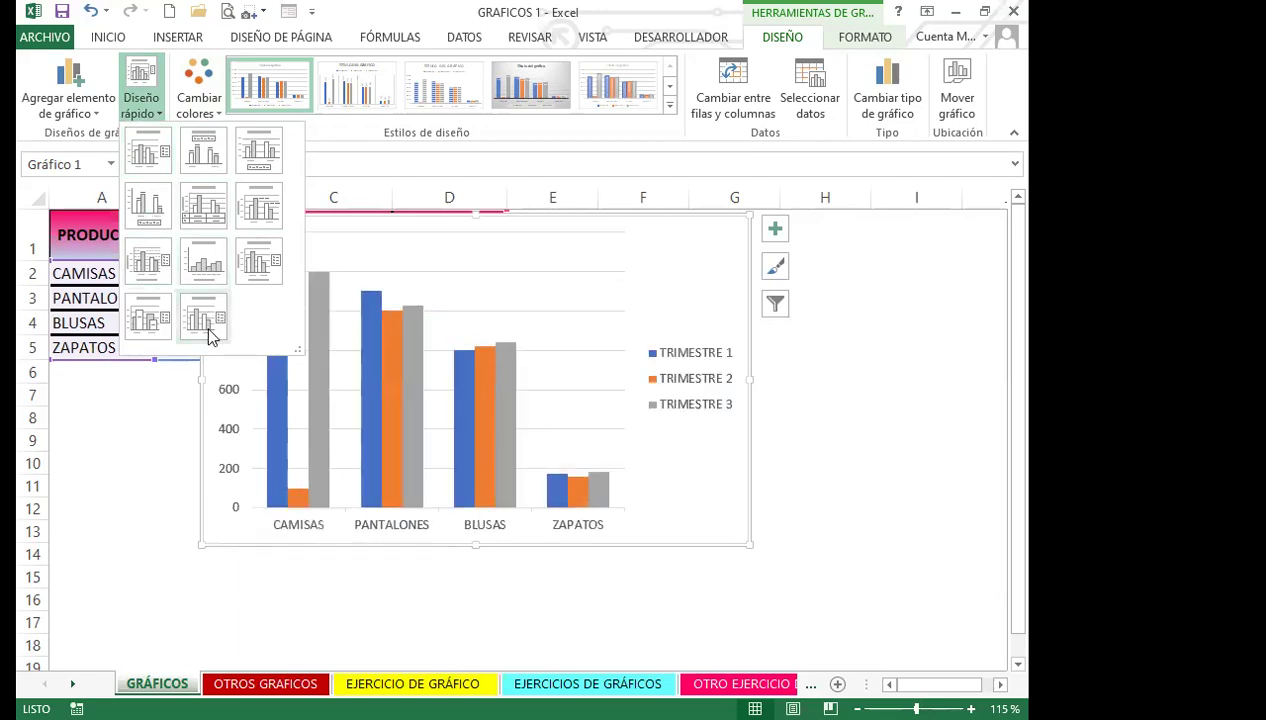
click(264, 266)
mouse_move(630, 263)
mouse_down()
mouse_move(588, 404)
mouse_move(529, 435)
mouse_move(522, 423)
mouse_up()
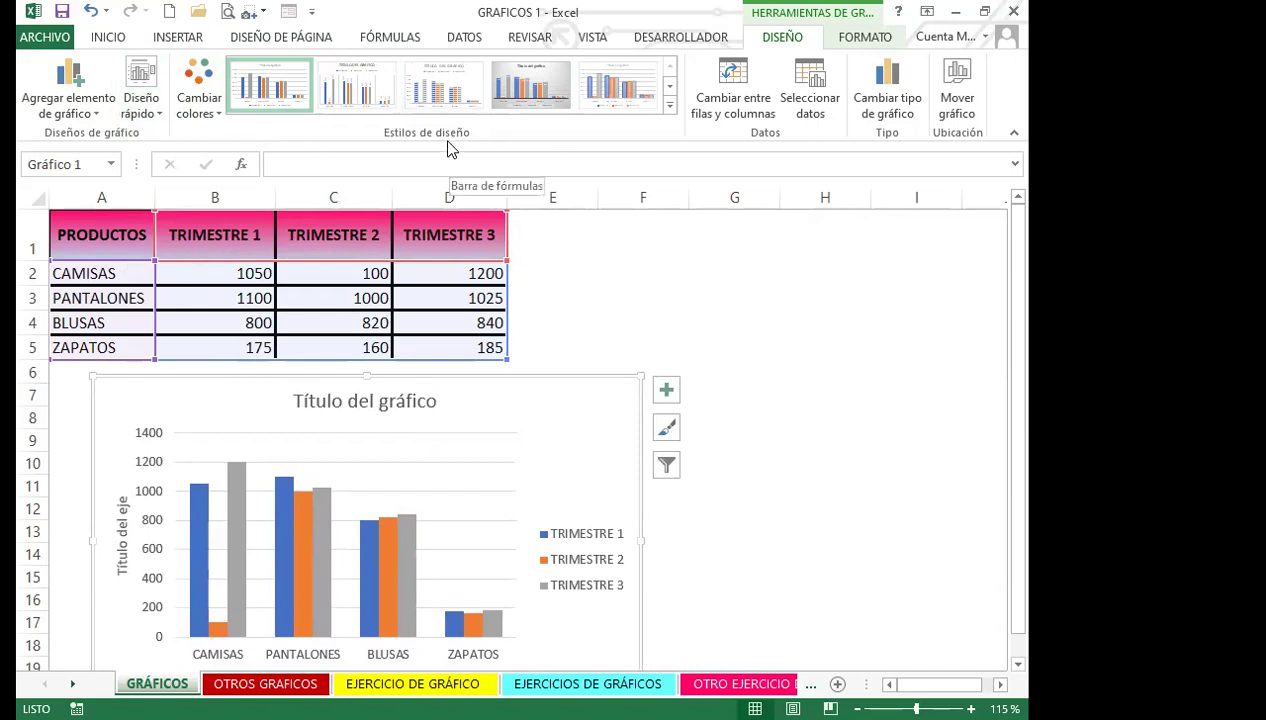
click(205, 105)
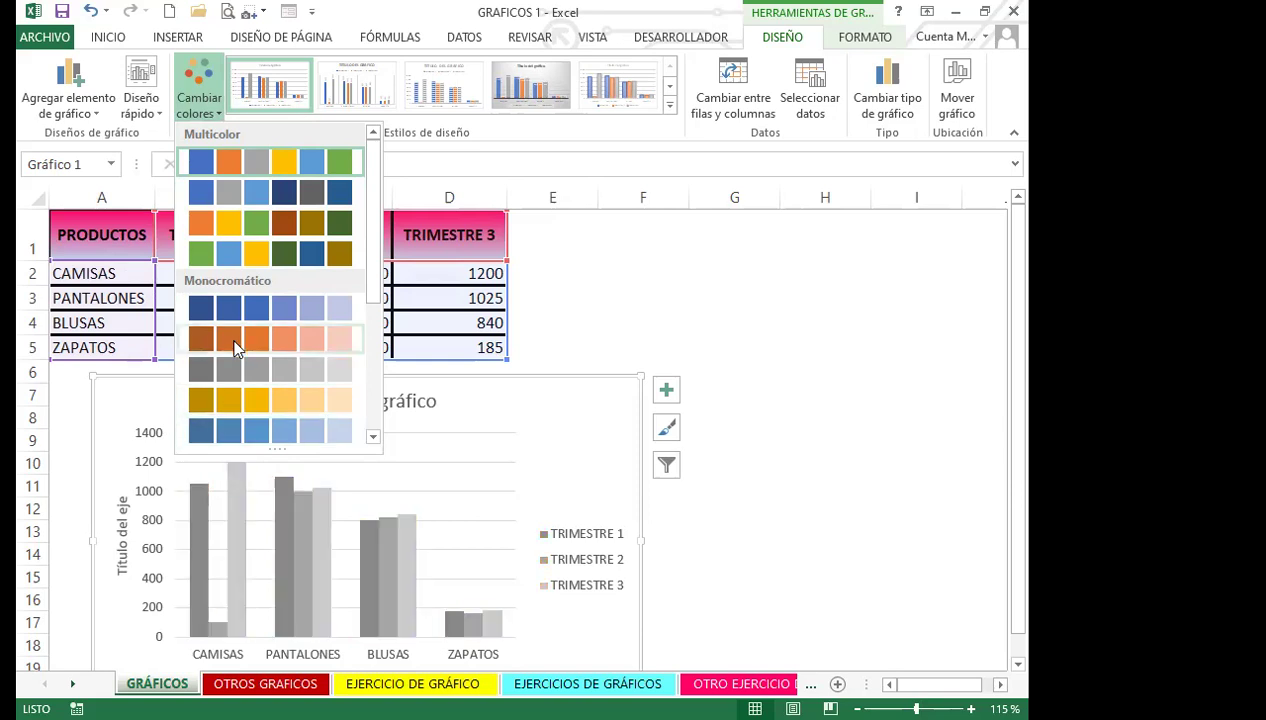
Apply the fourth Multicolor palette (green, blue, yellow) and move the chart over rows 3–5.
click(203, 250)
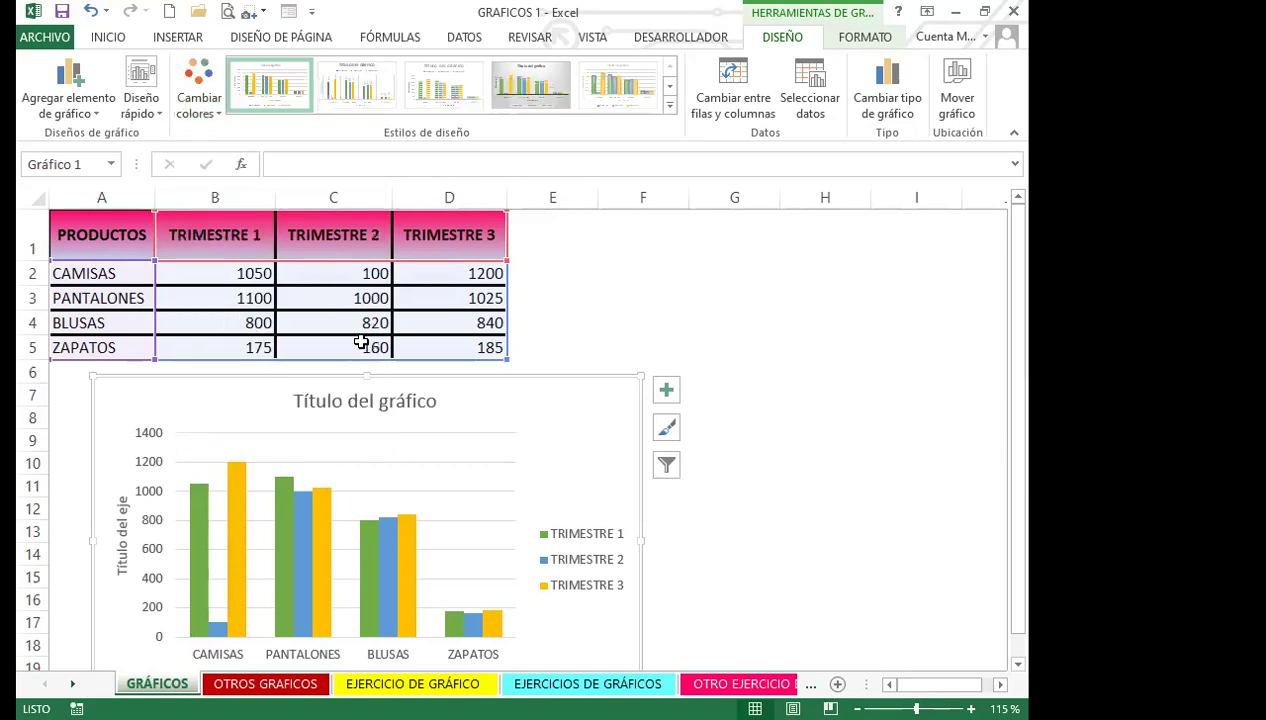
drag(554, 401, 618, 320)
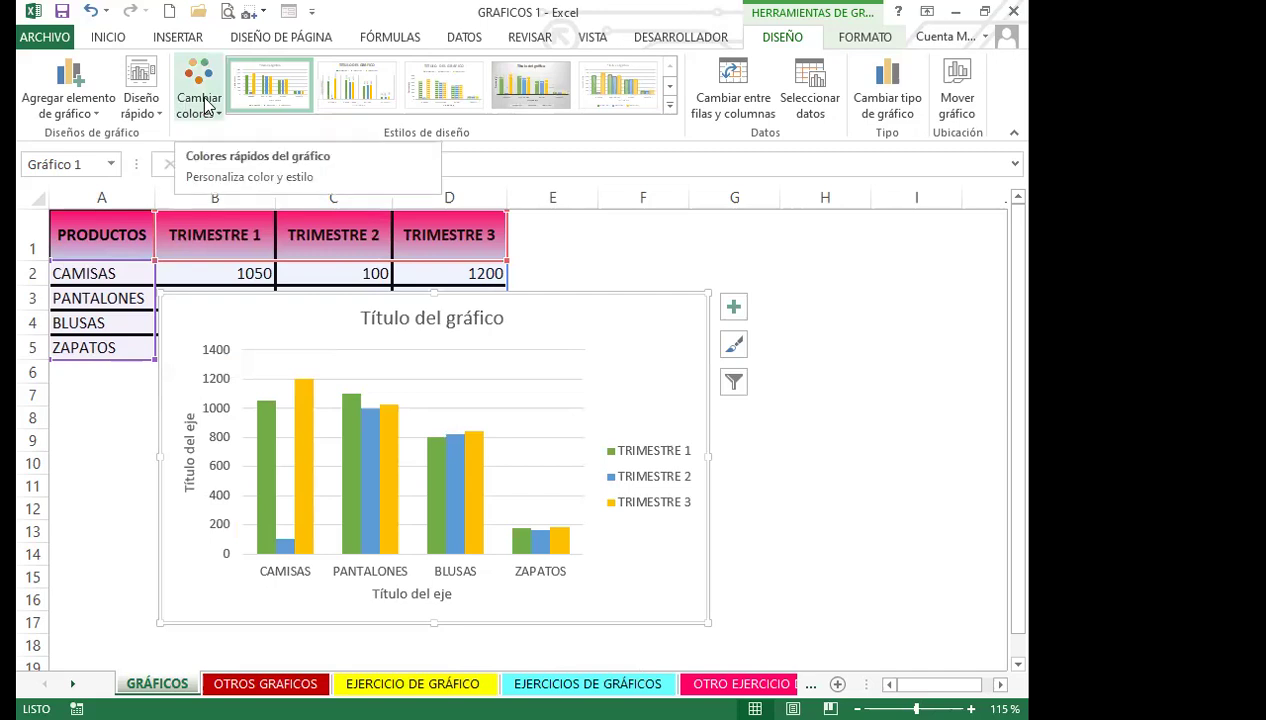
click(872, 38)
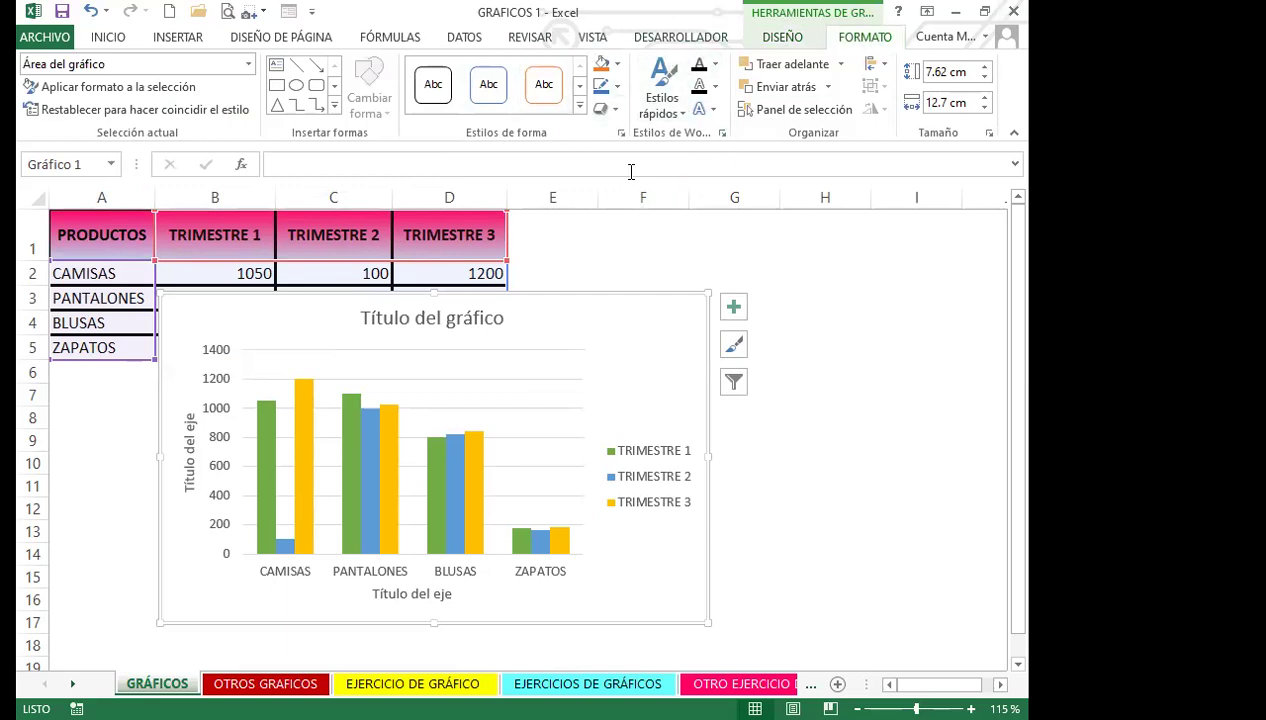
click(778, 40)
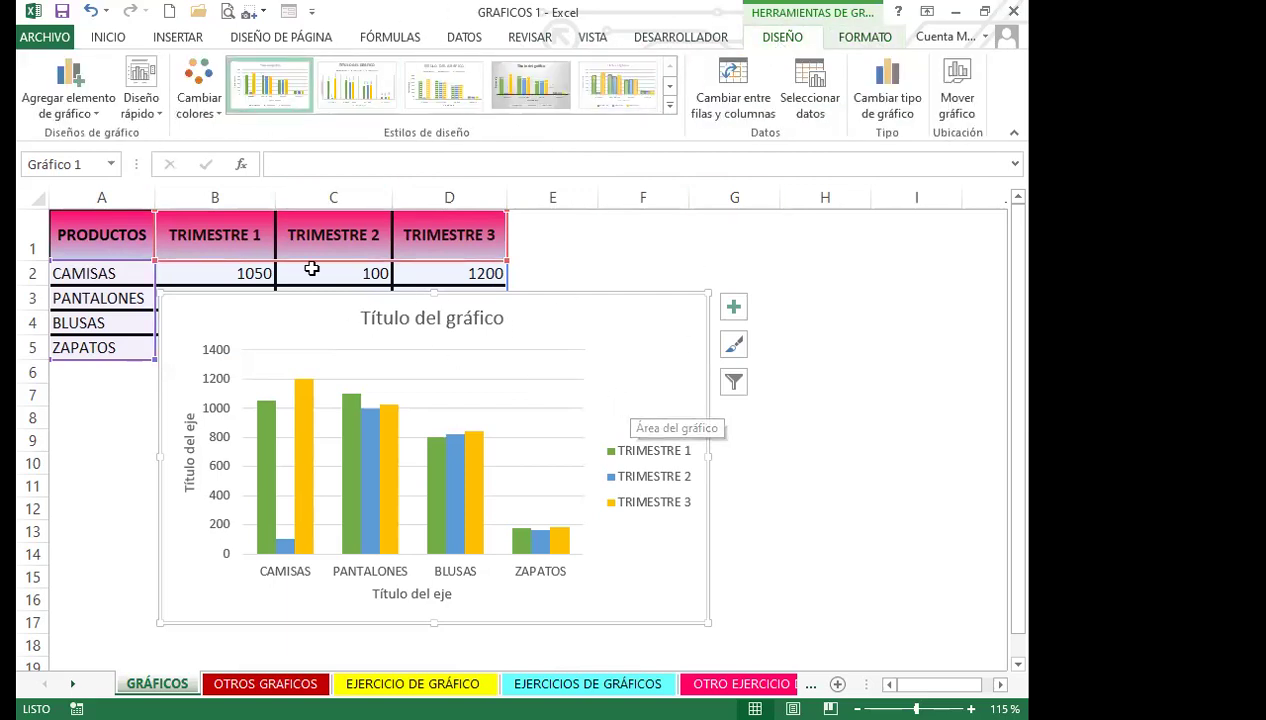
click(670, 108)
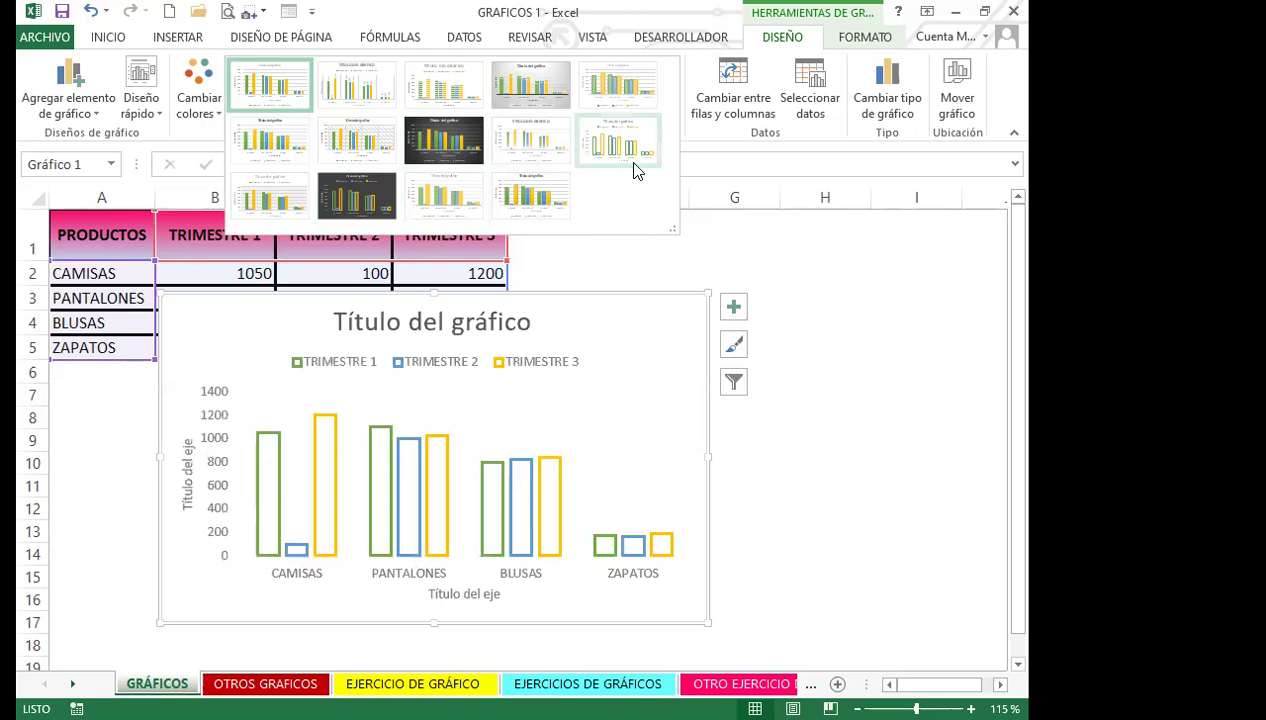
click(453, 150)
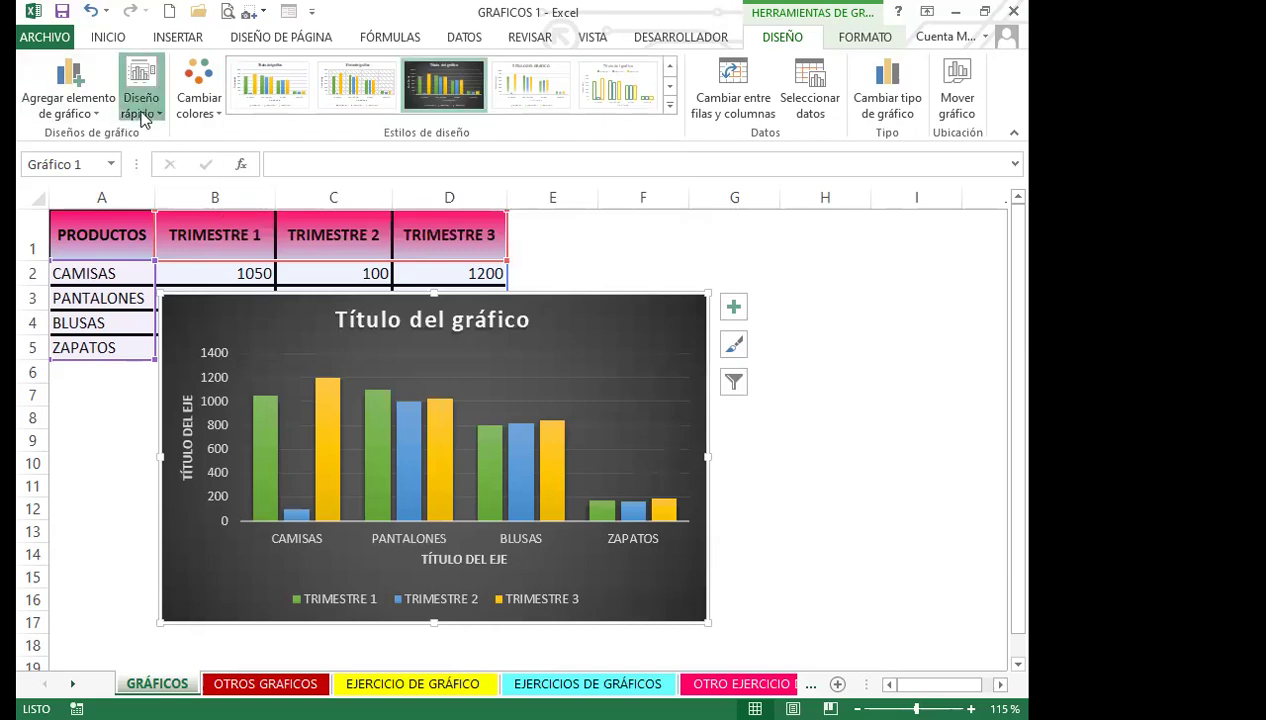
click(262, 262)
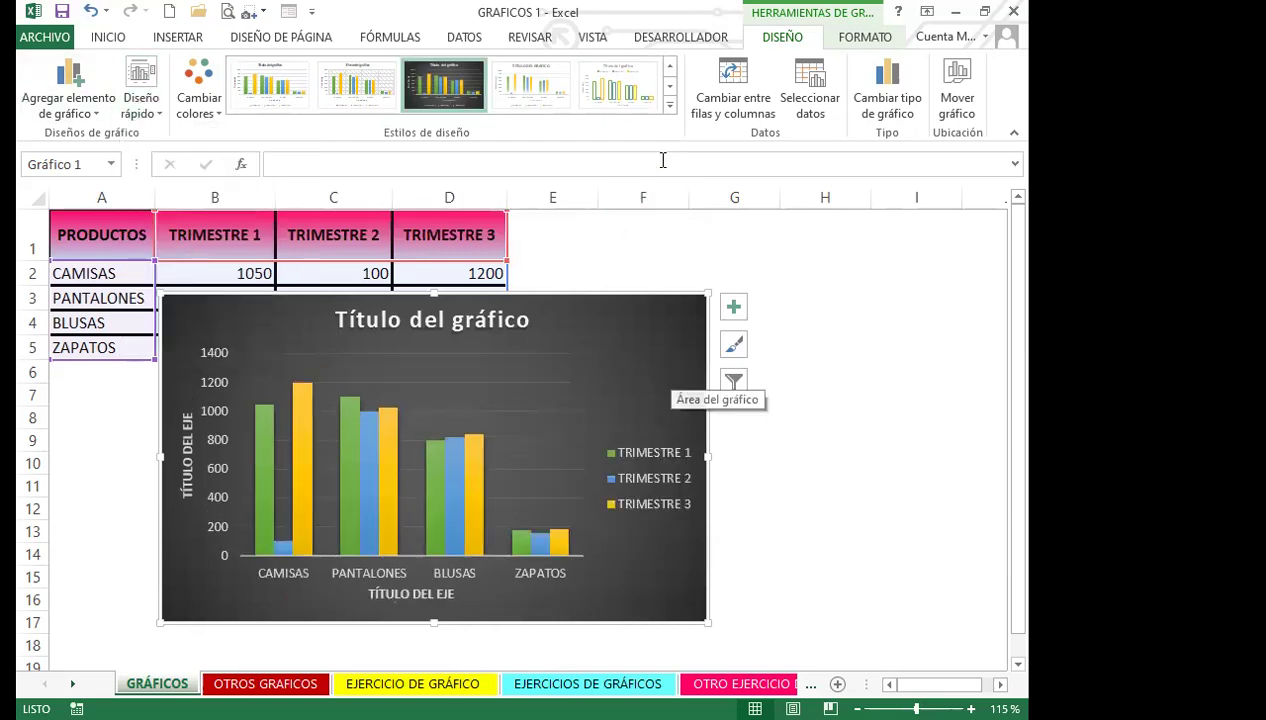
click(669, 104)
click(523, 196)
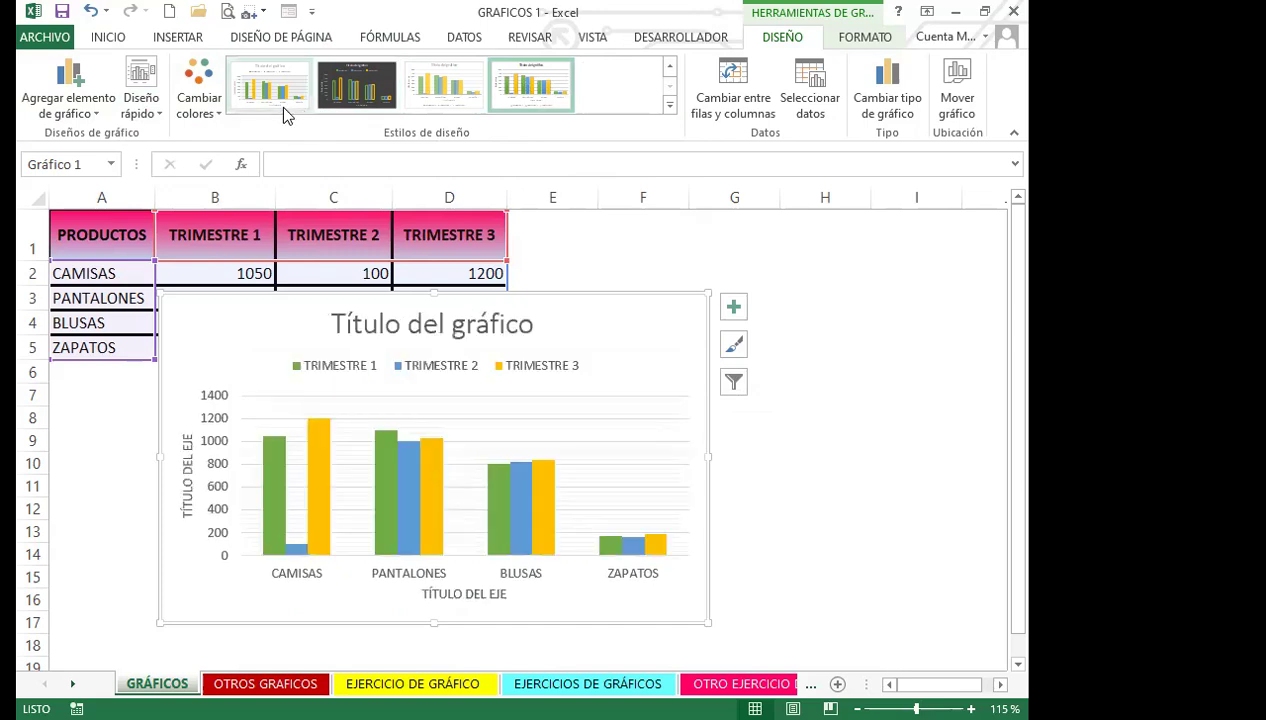
click(90, 10)
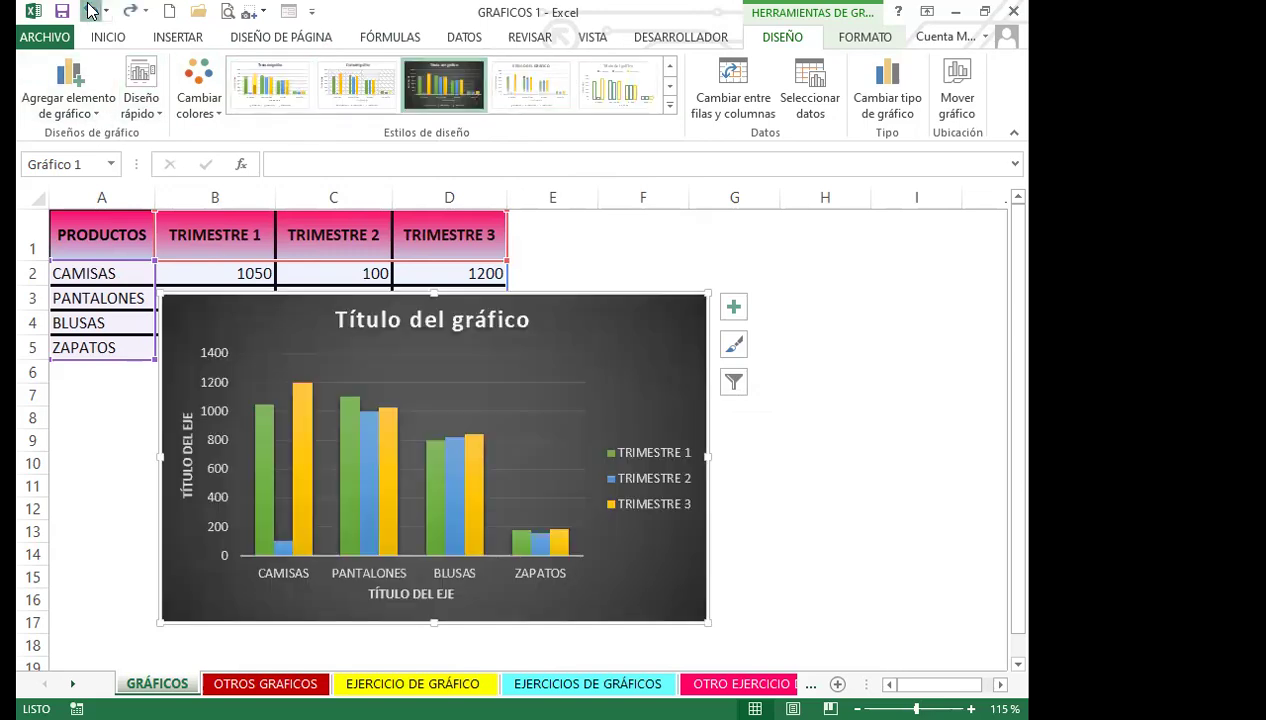
click(90, 10)
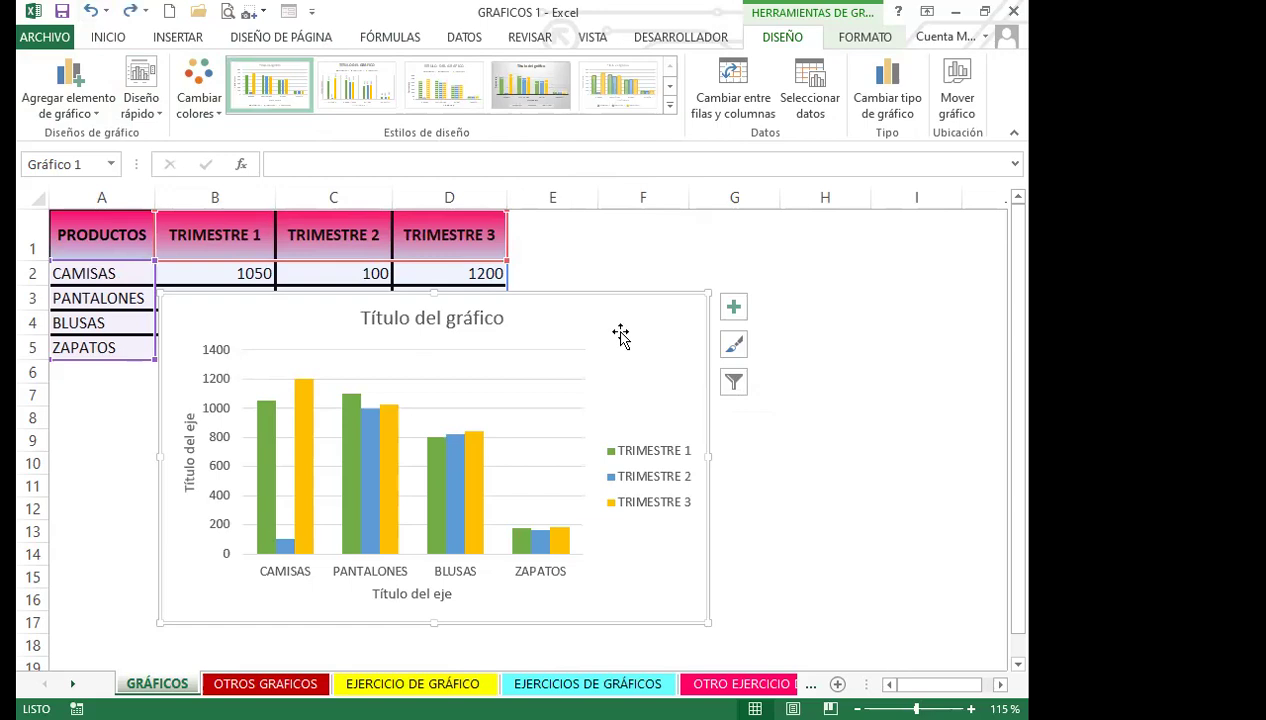
Drag the chart around the sheet and drop it over columns B–G just under row 1.
drag(620, 332, 578, 424)
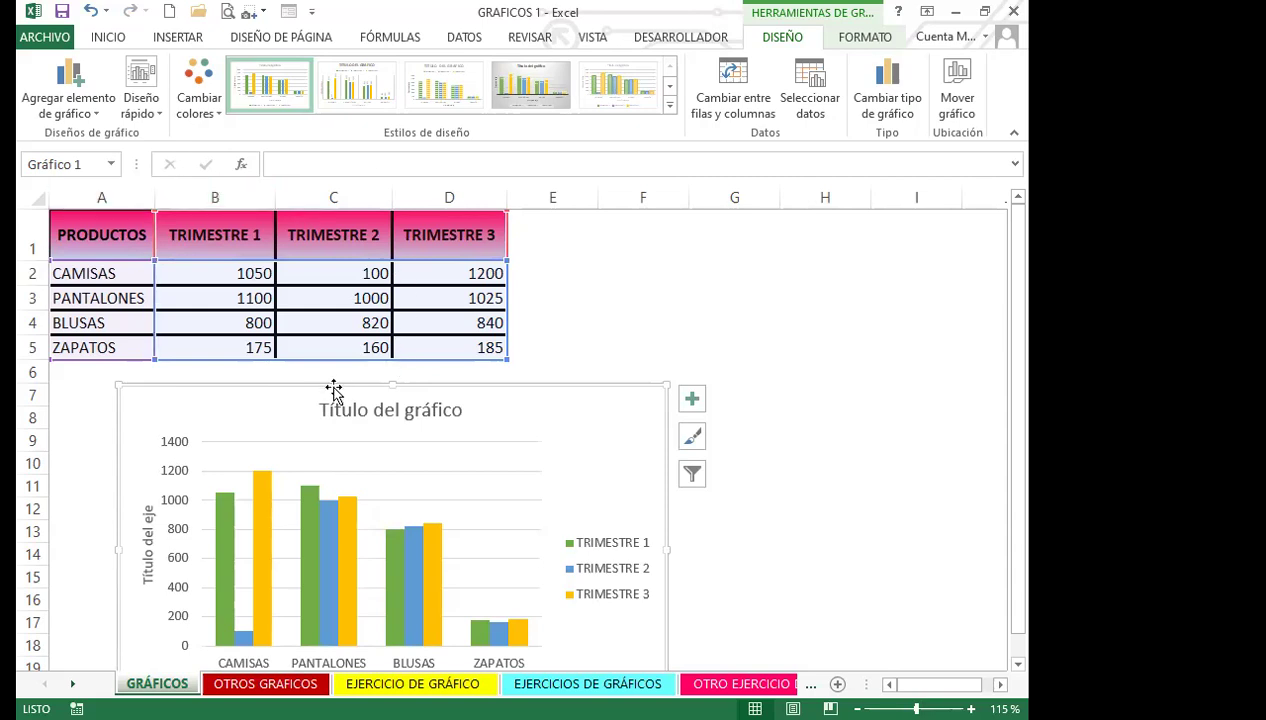
drag(574, 424, 891, 228)
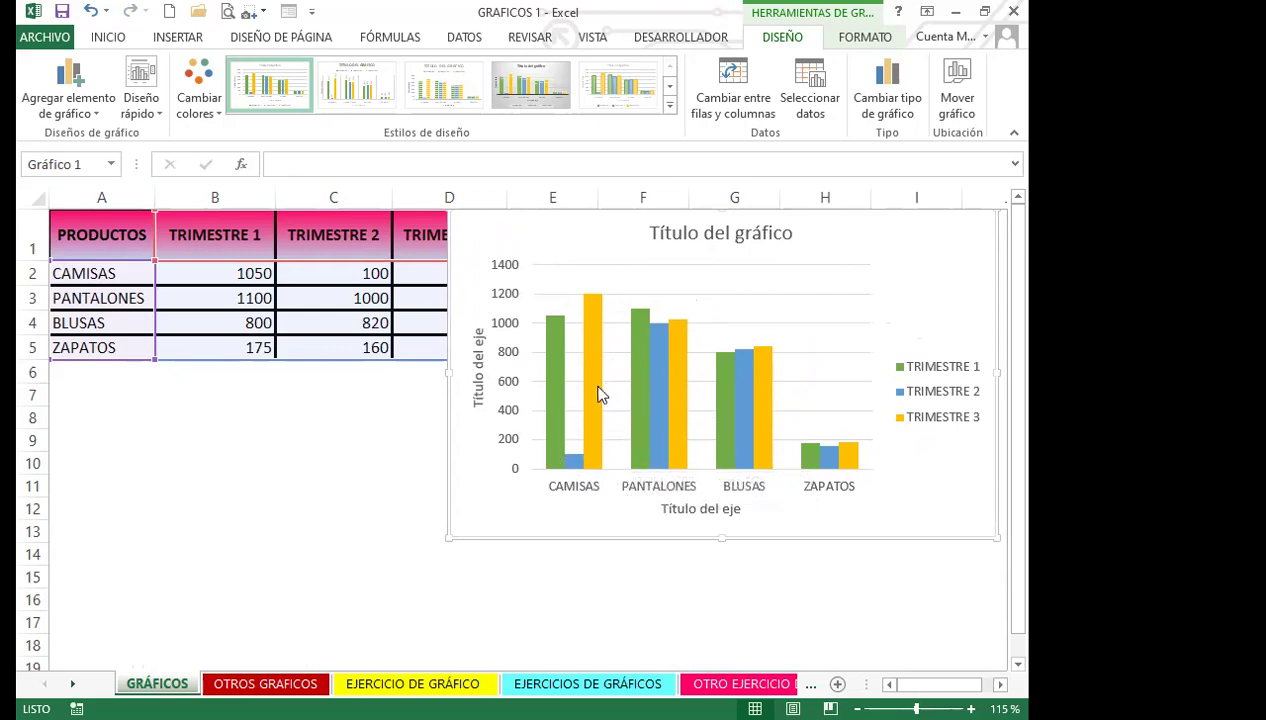
mouse_move(898, 258)
mouse_down()
mouse_move(735, 316)
mouse_move(710, 288)
mouse_up()
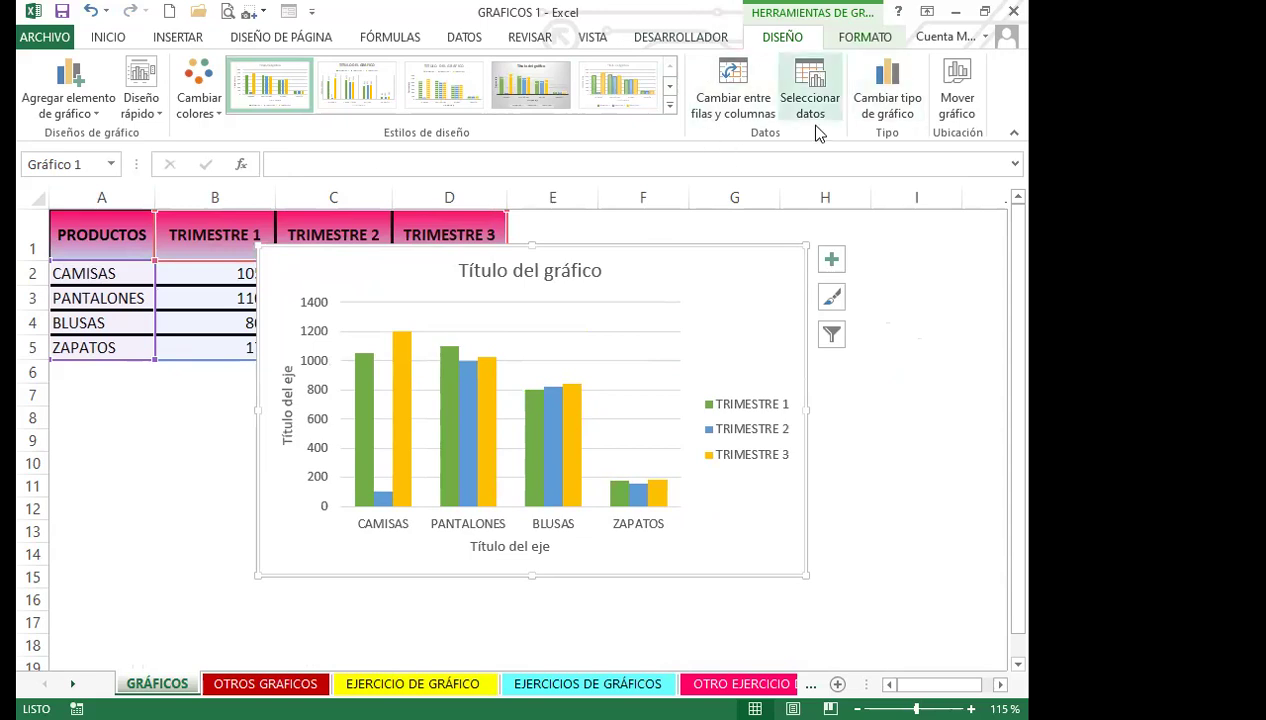
click(735, 72)
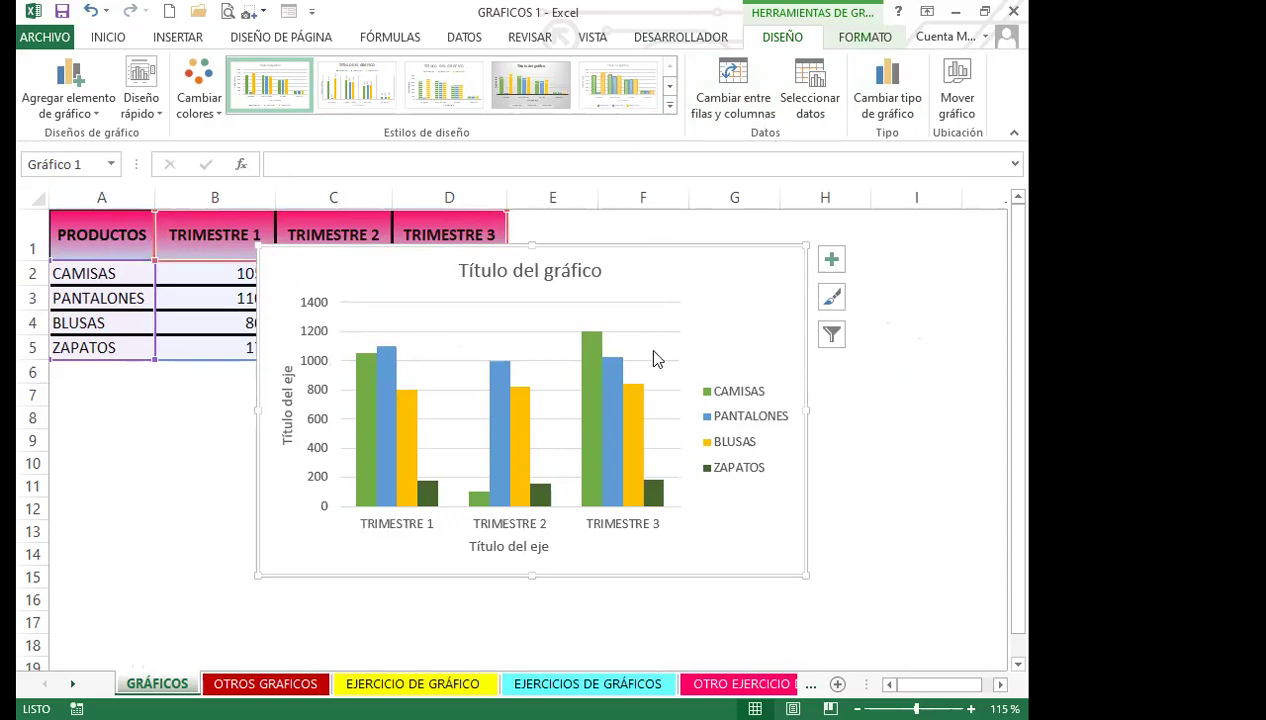
click(750, 77)
click(750, 77)
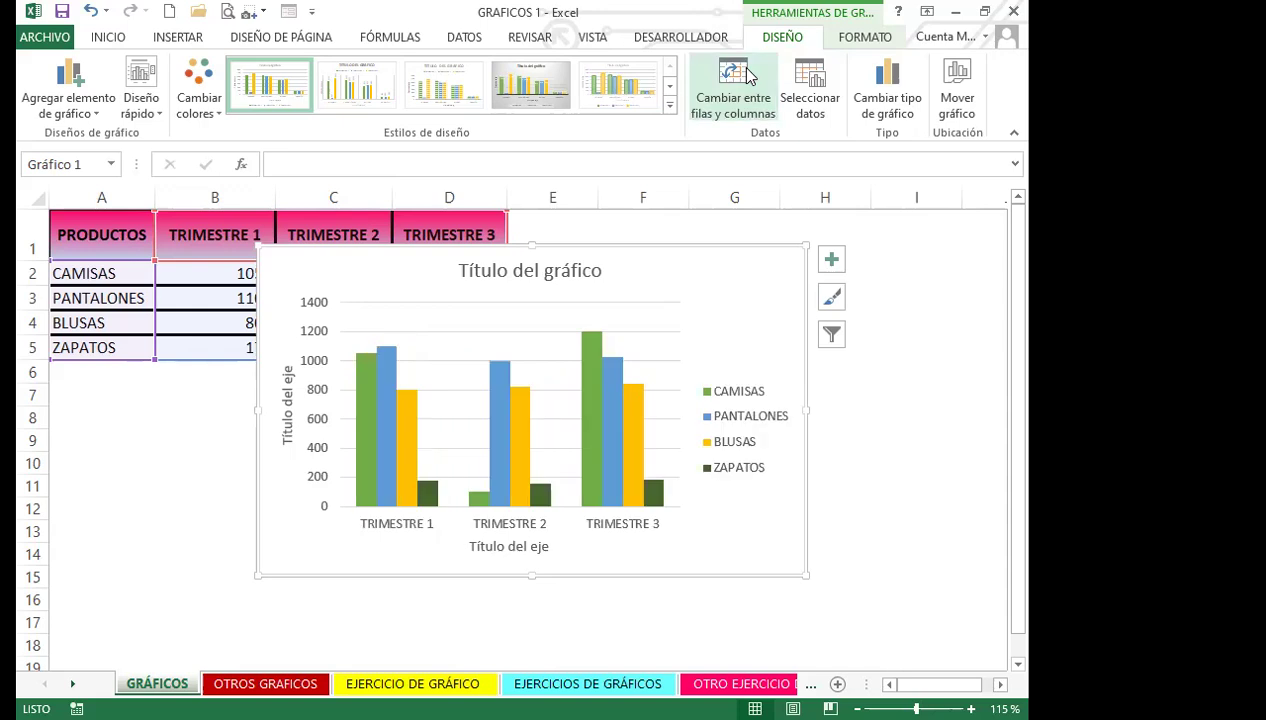
click(748, 78)
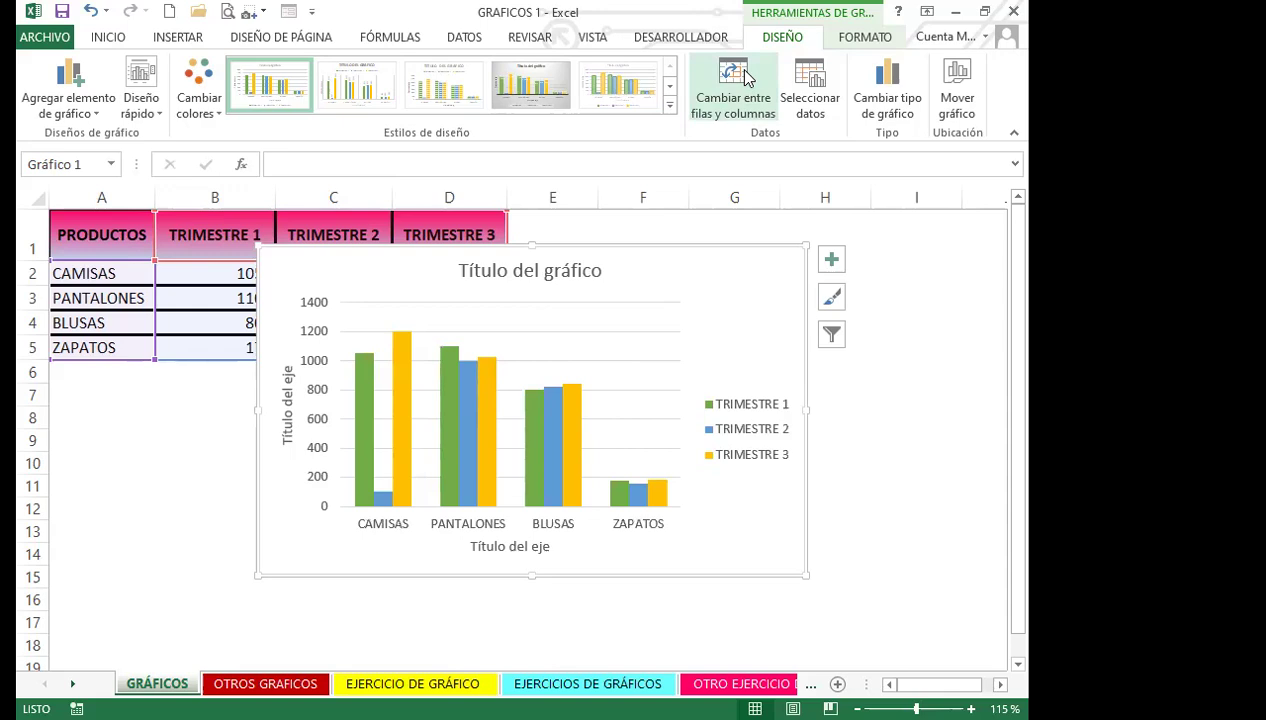
click(816, 80)
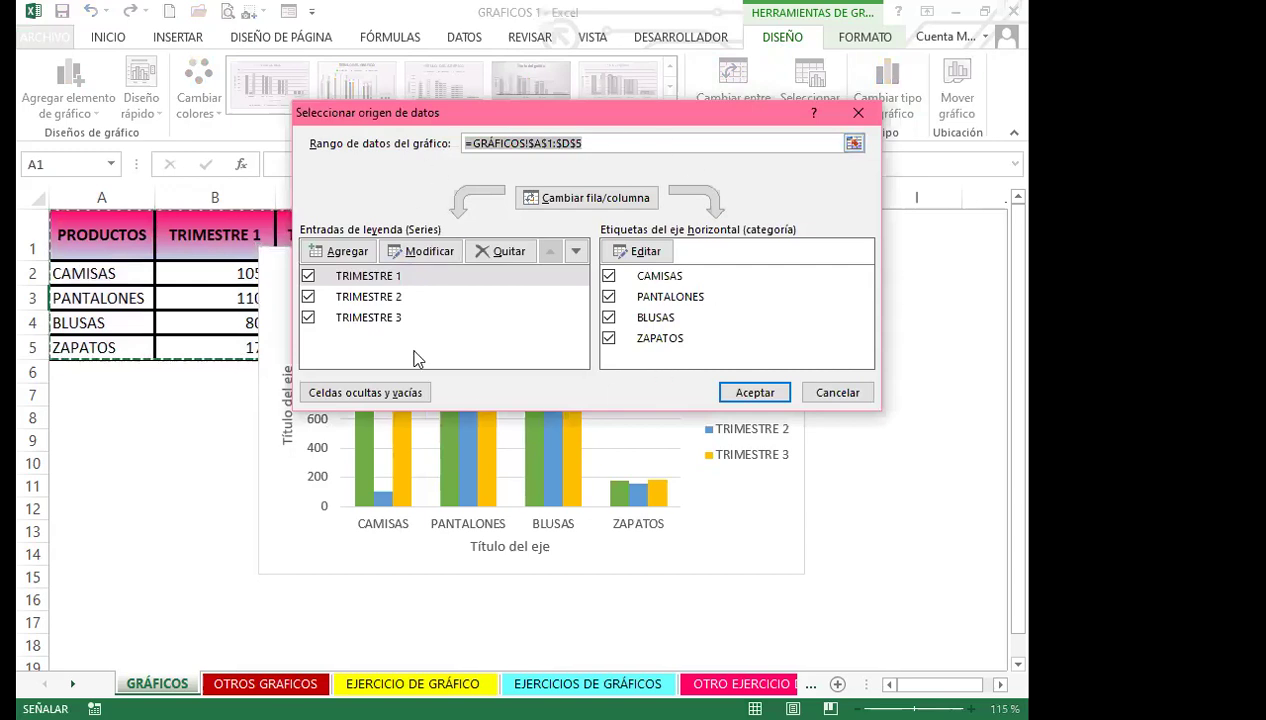
Toggle the TRIMESTRE 2 and 3 series off and on in Seleccionar datos, accepting each change.
click(308, 297)
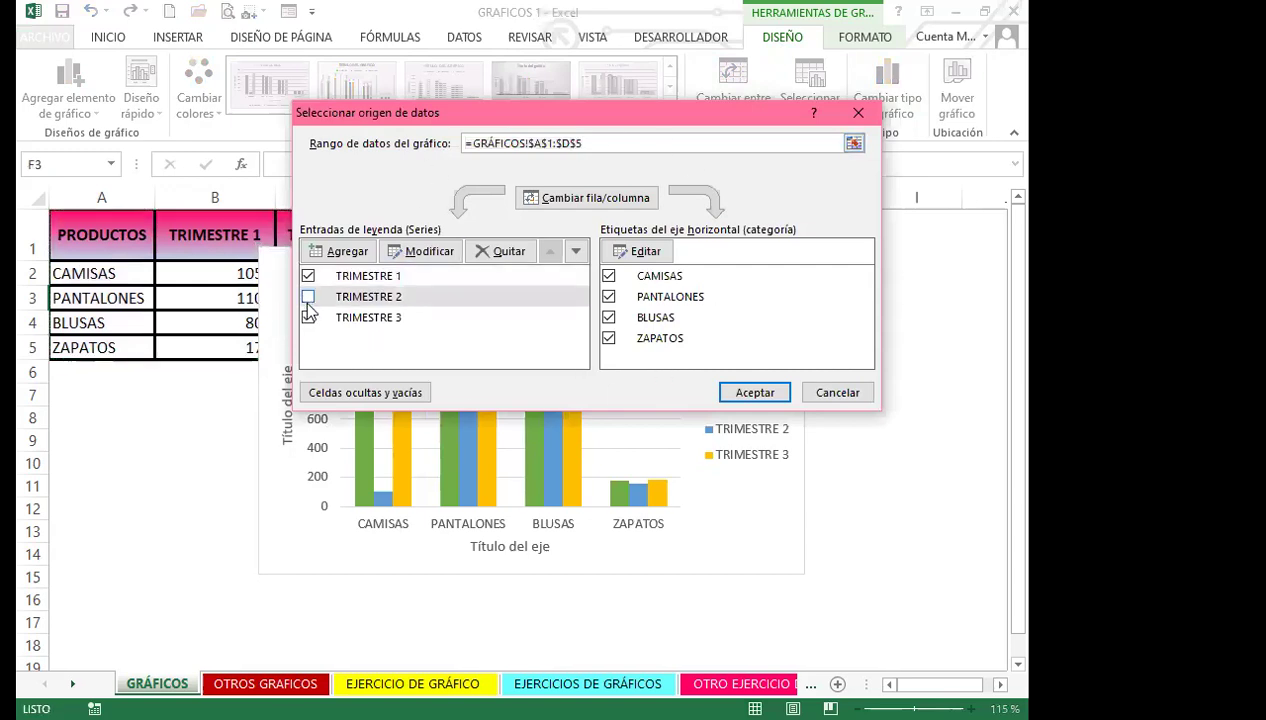
click(308, 316)
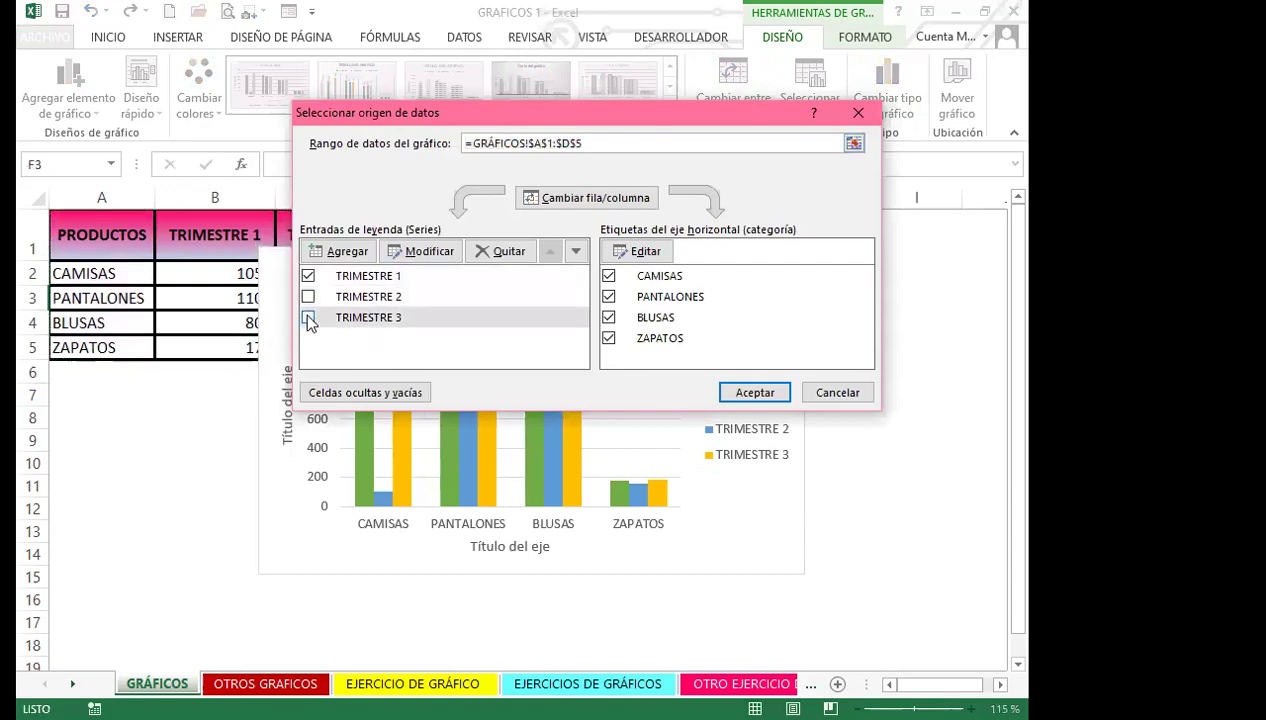
click(755, 393)
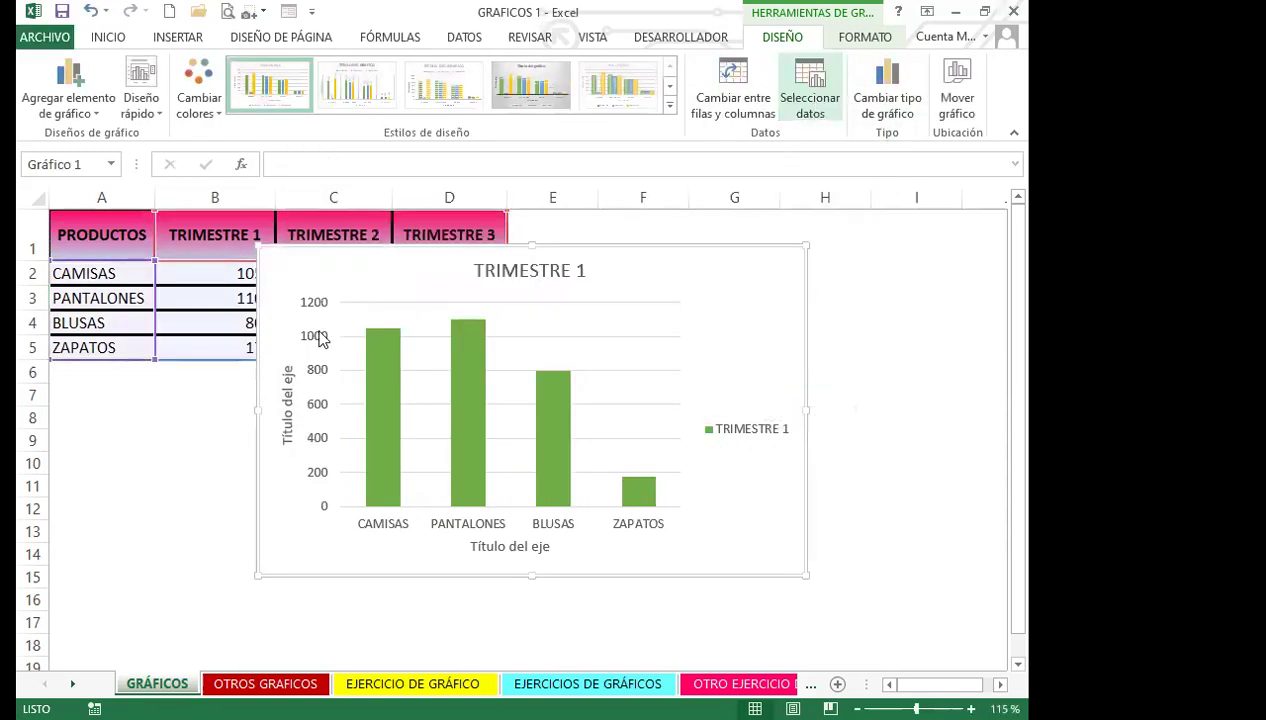
click(779, 393)
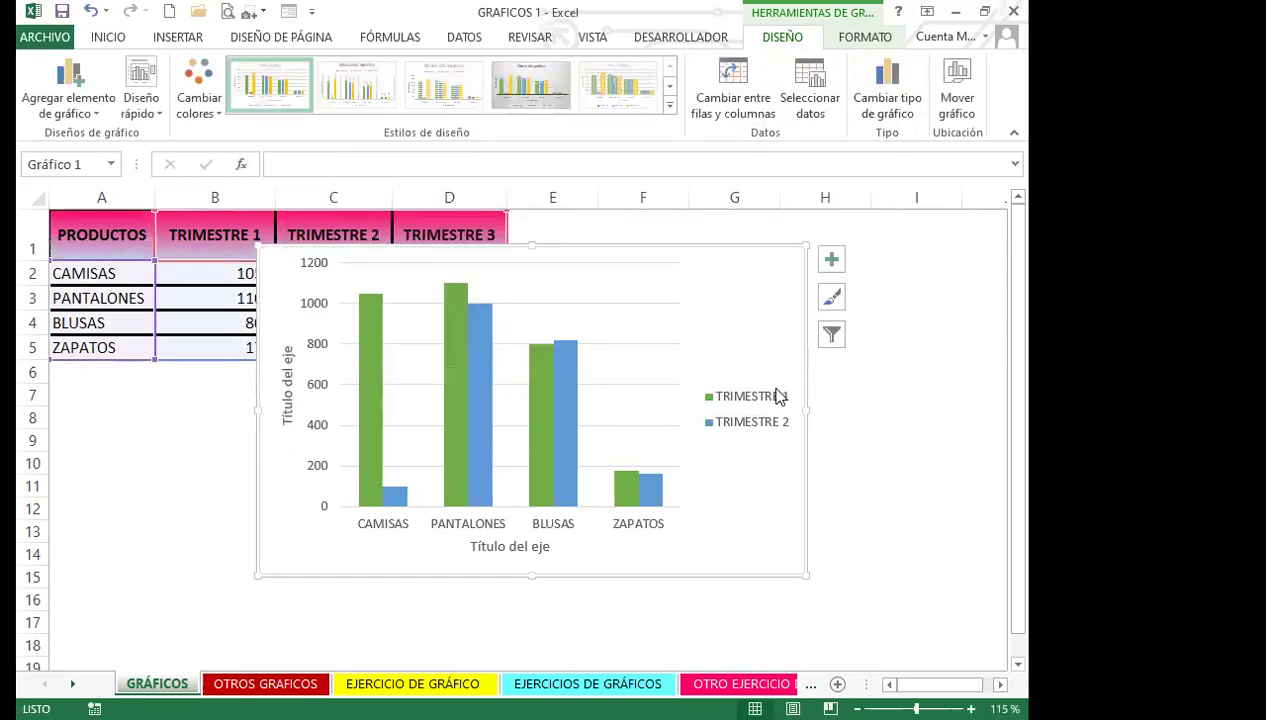
click(810, 95)
click(308, 297)
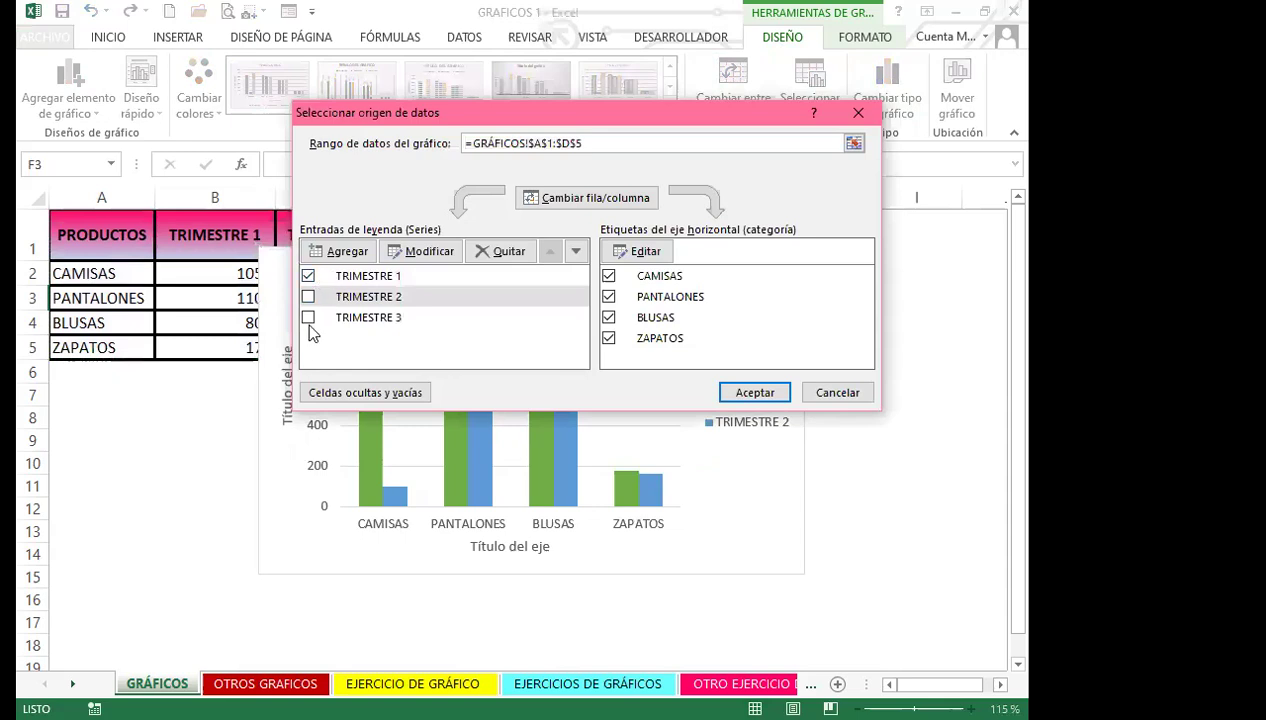
click(308, 317)
click(771, 395)
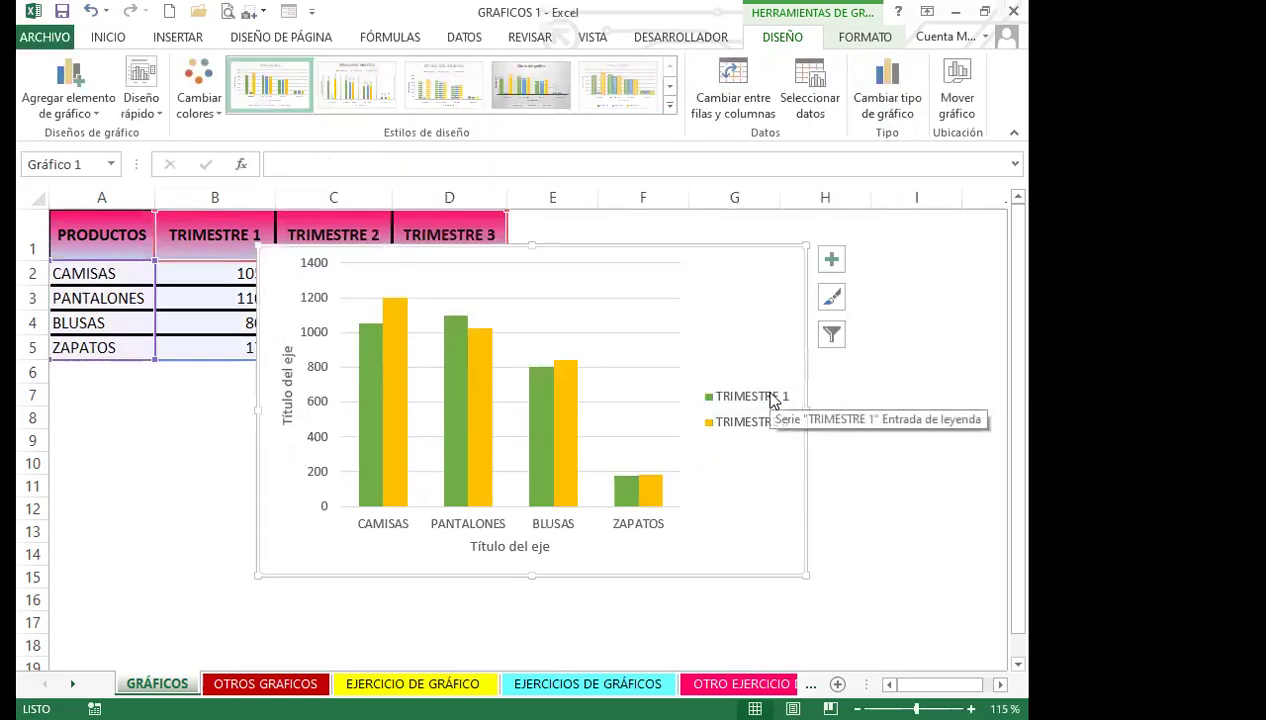
Hide TRIMESTRE 1, then recheck it so all three TRIMESTRE series are charted.
click(810, 95)
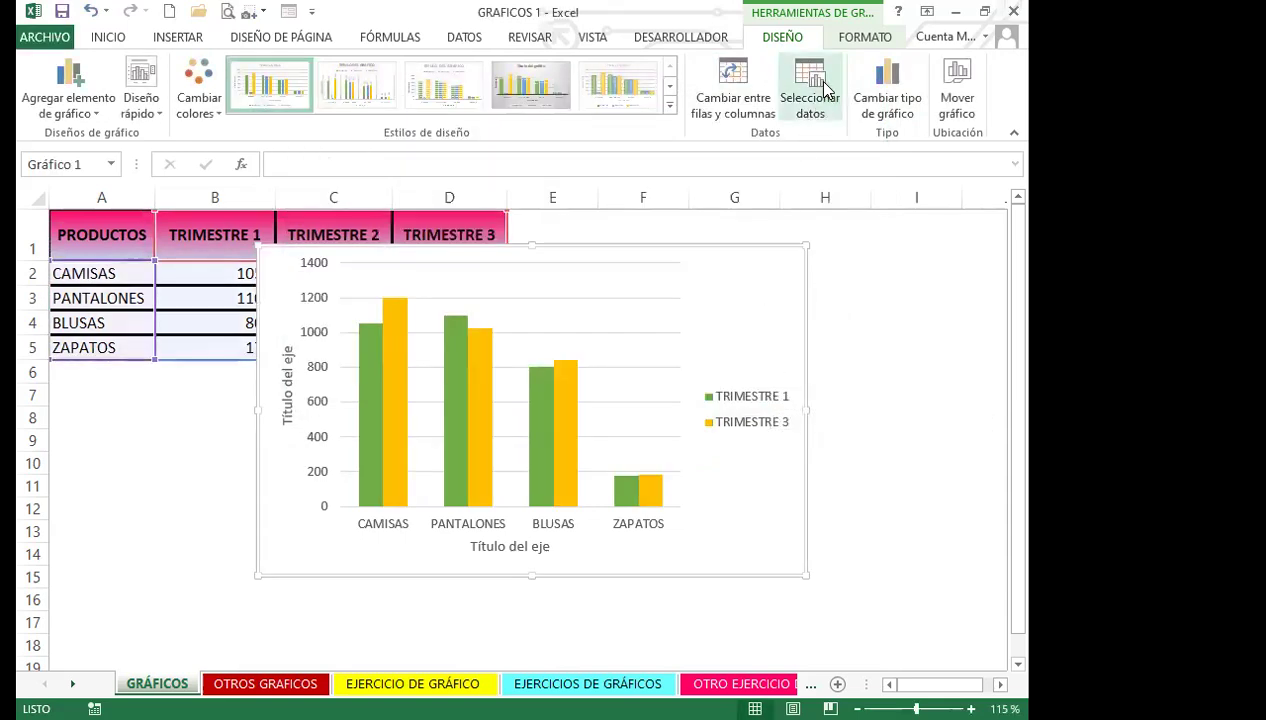
click(308, 275)
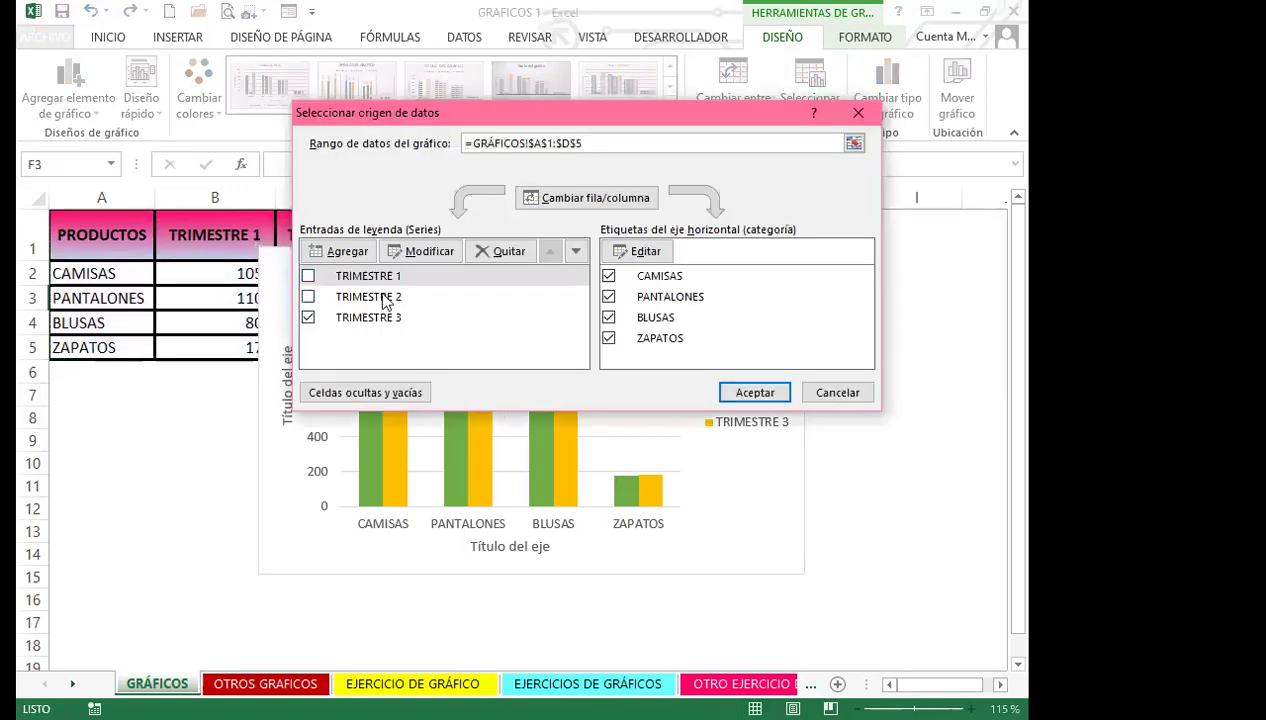
click(767, 396)
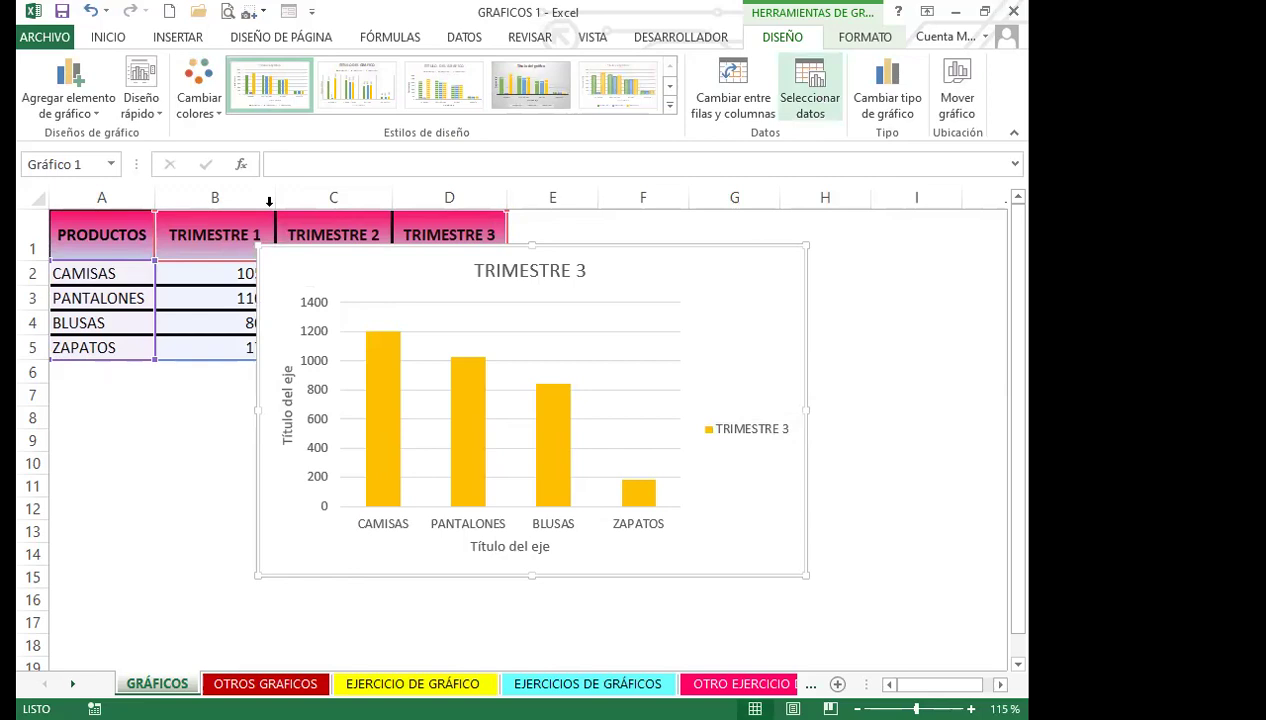
click(810, 88)
click(308, 276)
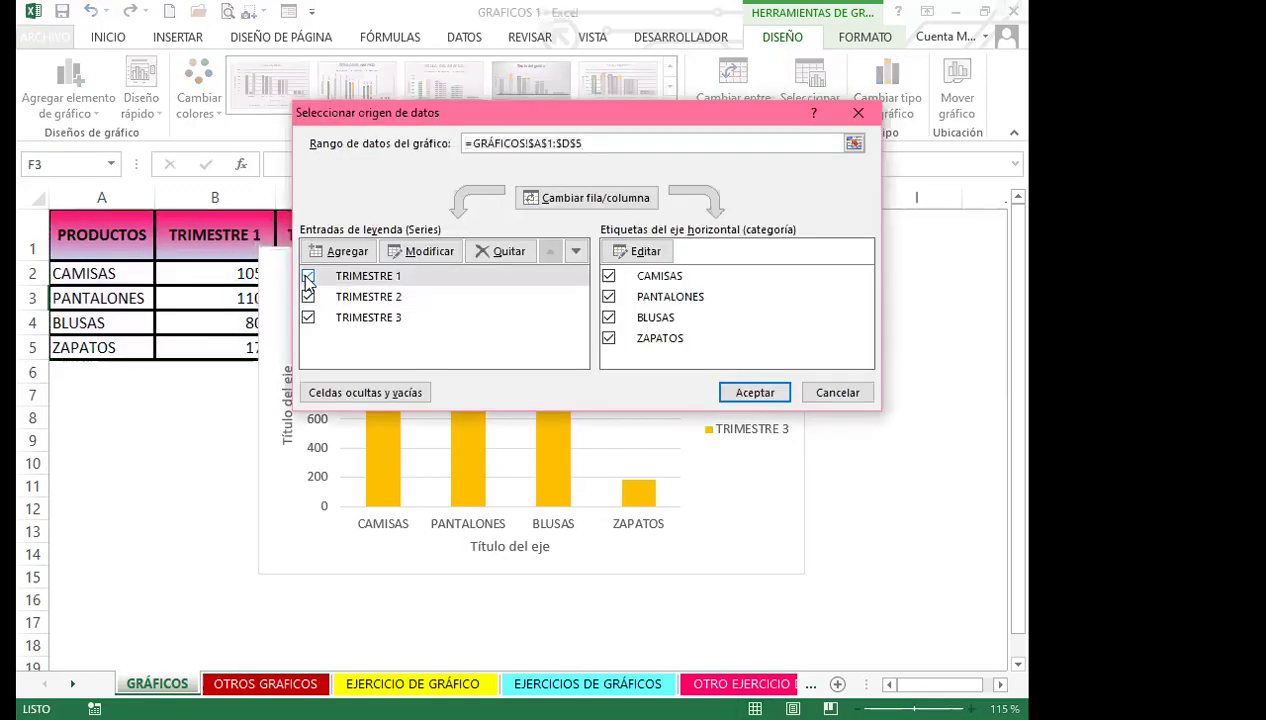
click(755, 393)
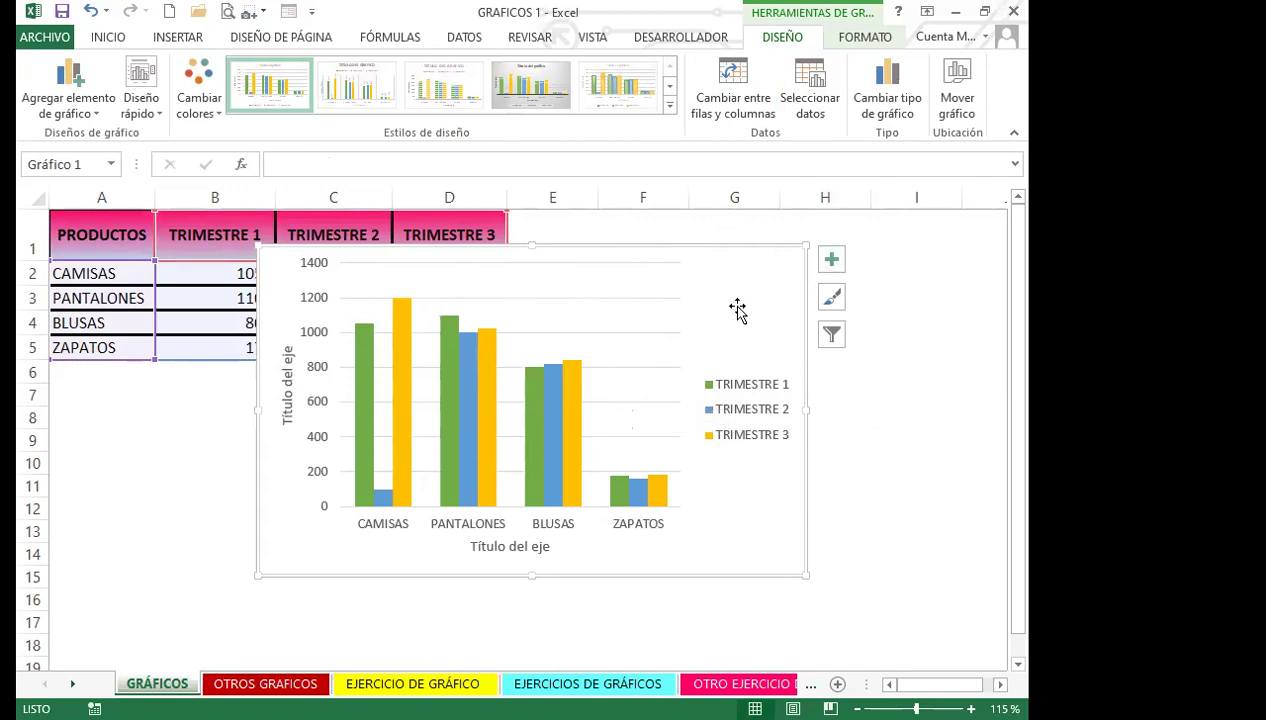
In Cambiar tipo de gráfico, preview the line, pie, bar, area, scatter, stock and surface types.
click(893, 104)
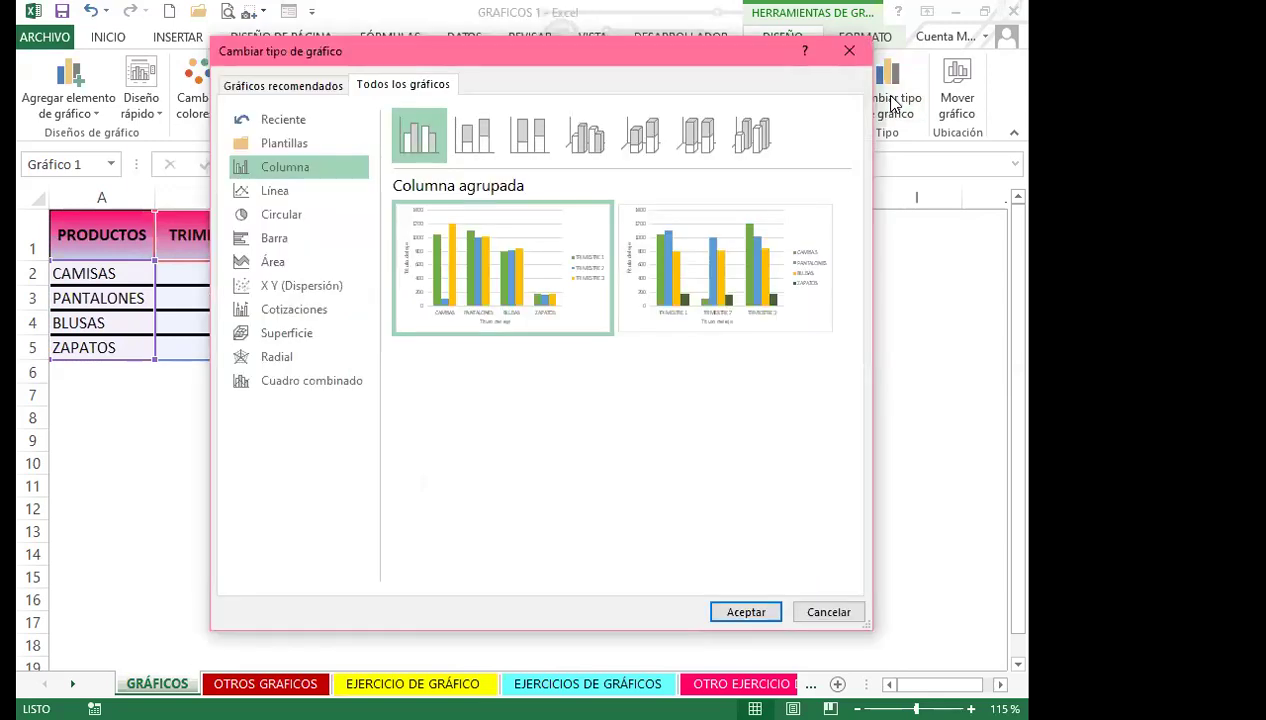
click(269, 187)
click(272, 216)
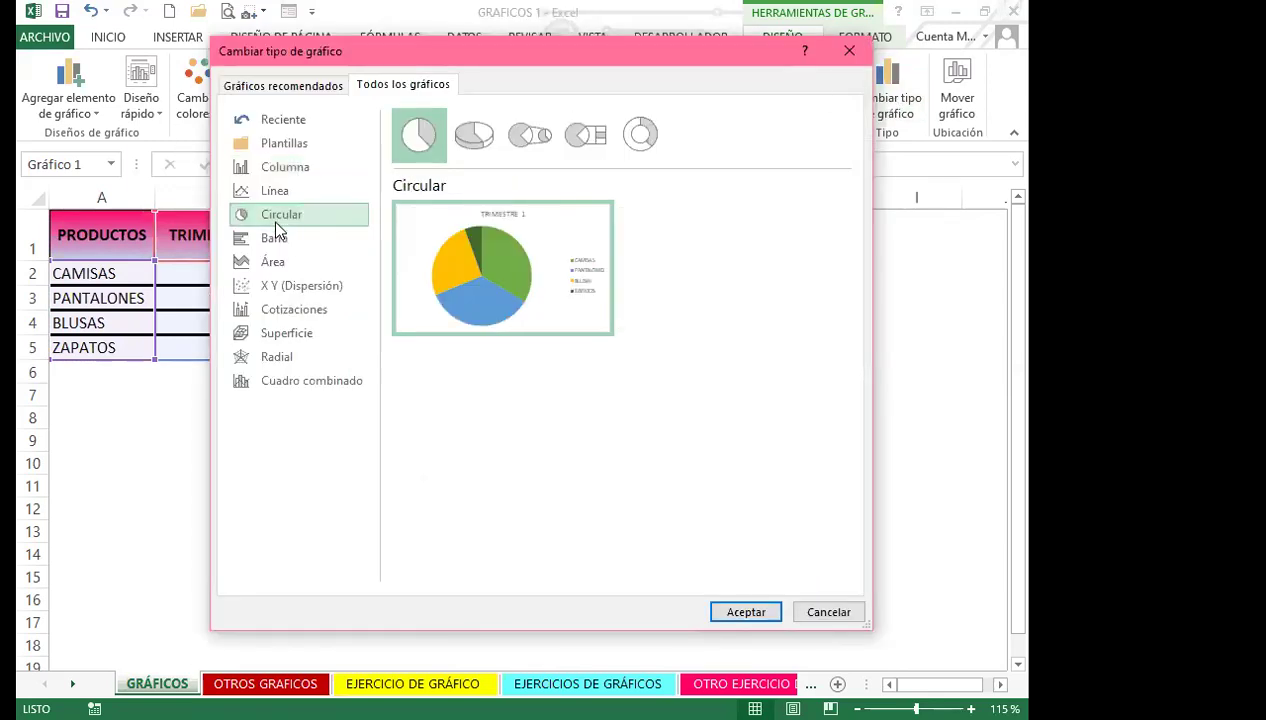
click(274, 244)
click(276, 263)
click(283, 287)
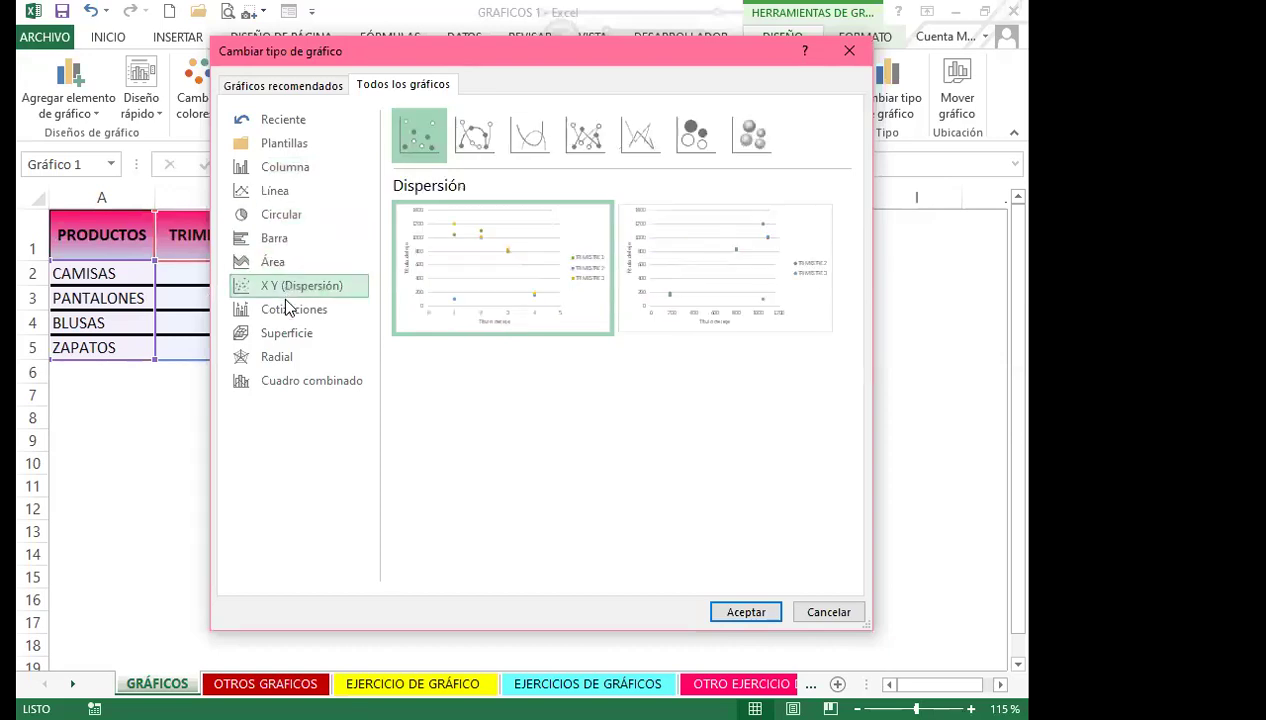
click(287, 312)
click(286, 333)
Browse recent, template and column-through-stock categories again, then close the dialog unchanged.
click(270, 118)
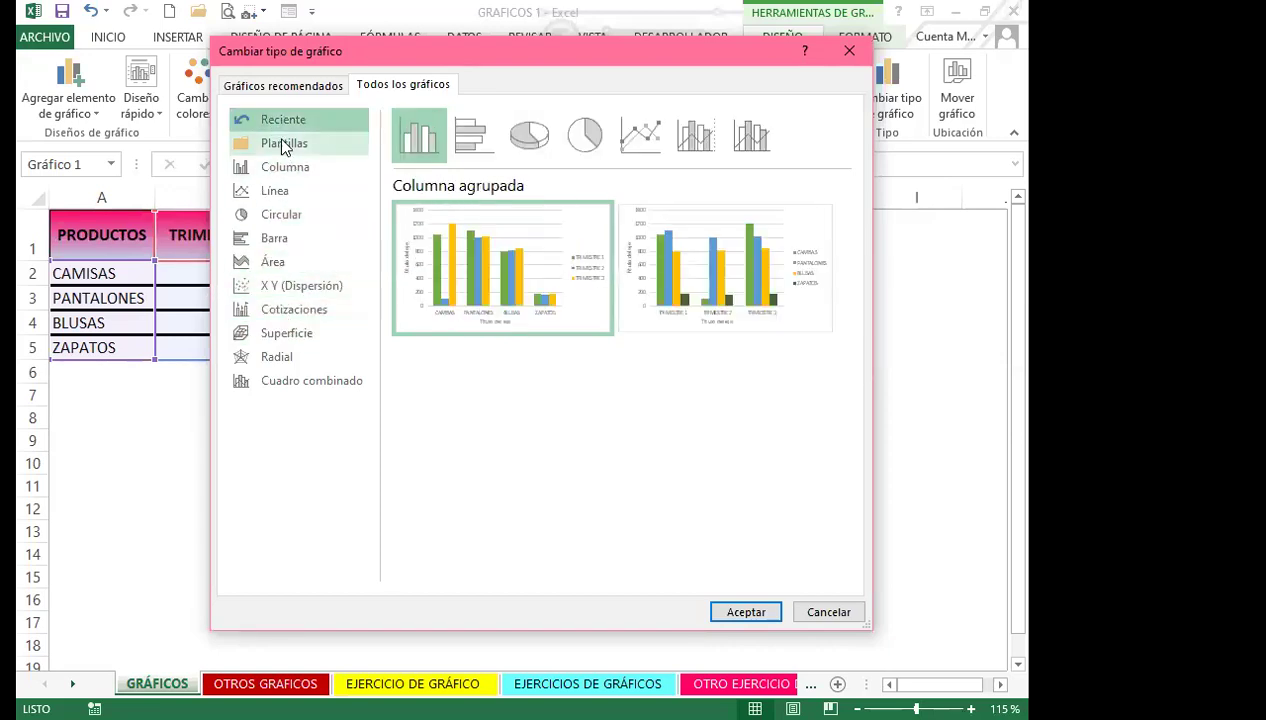
click(283, 143)
click(283, 172)
click(274, 190)
click(272, 212)
click(276, 242)
click(276, 262)
click(283, 286)
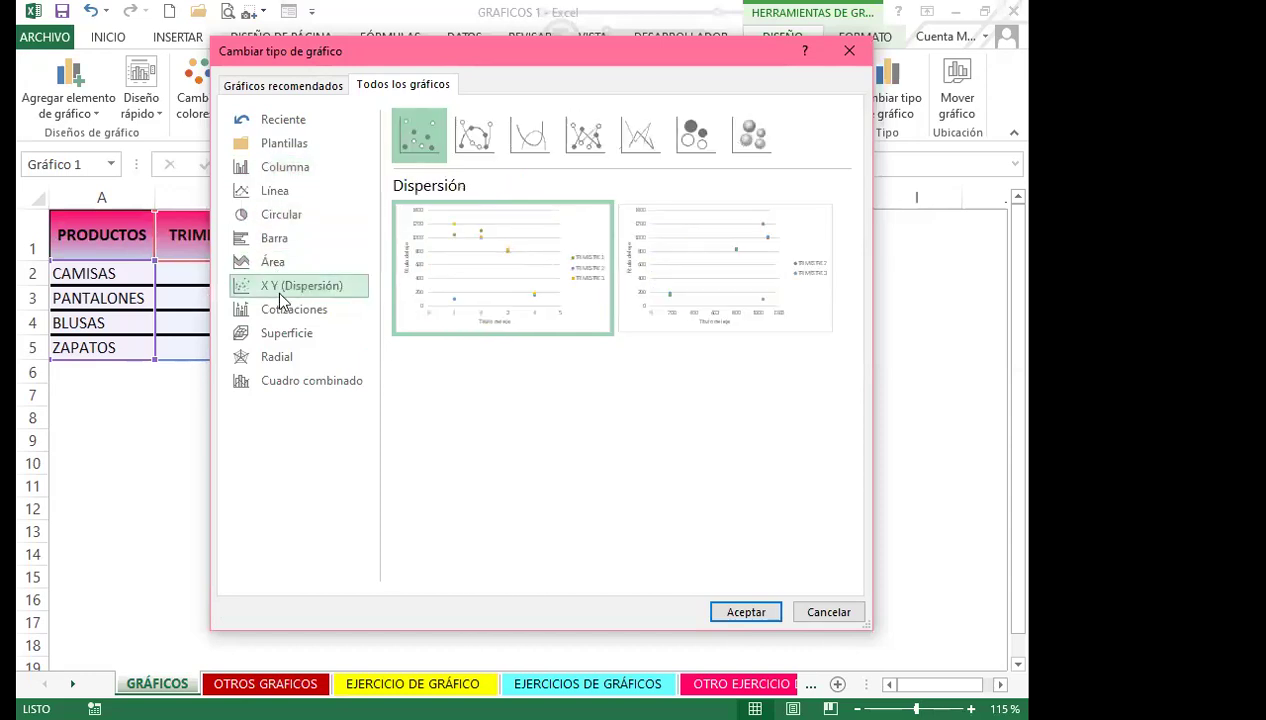
click(280, 313)
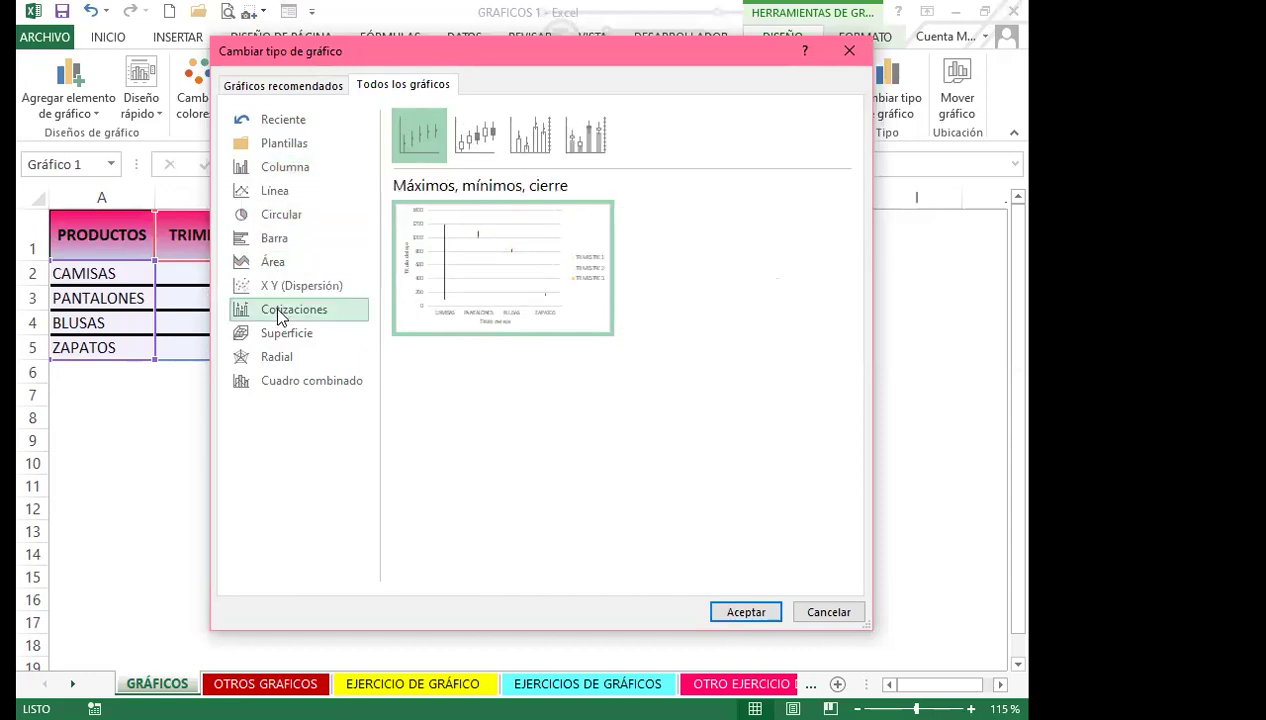
click(849, 52)
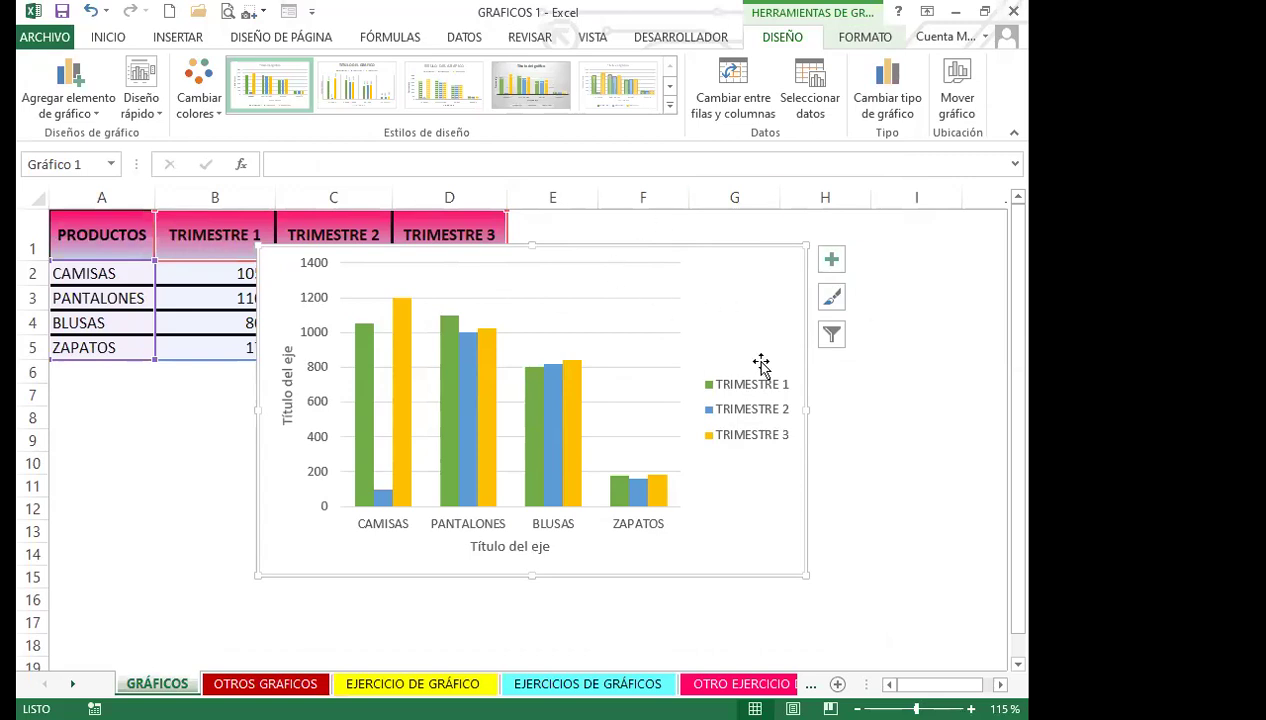
Apply a titled quick layout, retitle the chart TRIMESTRES, and drag it left over the table.
click(264, 266)
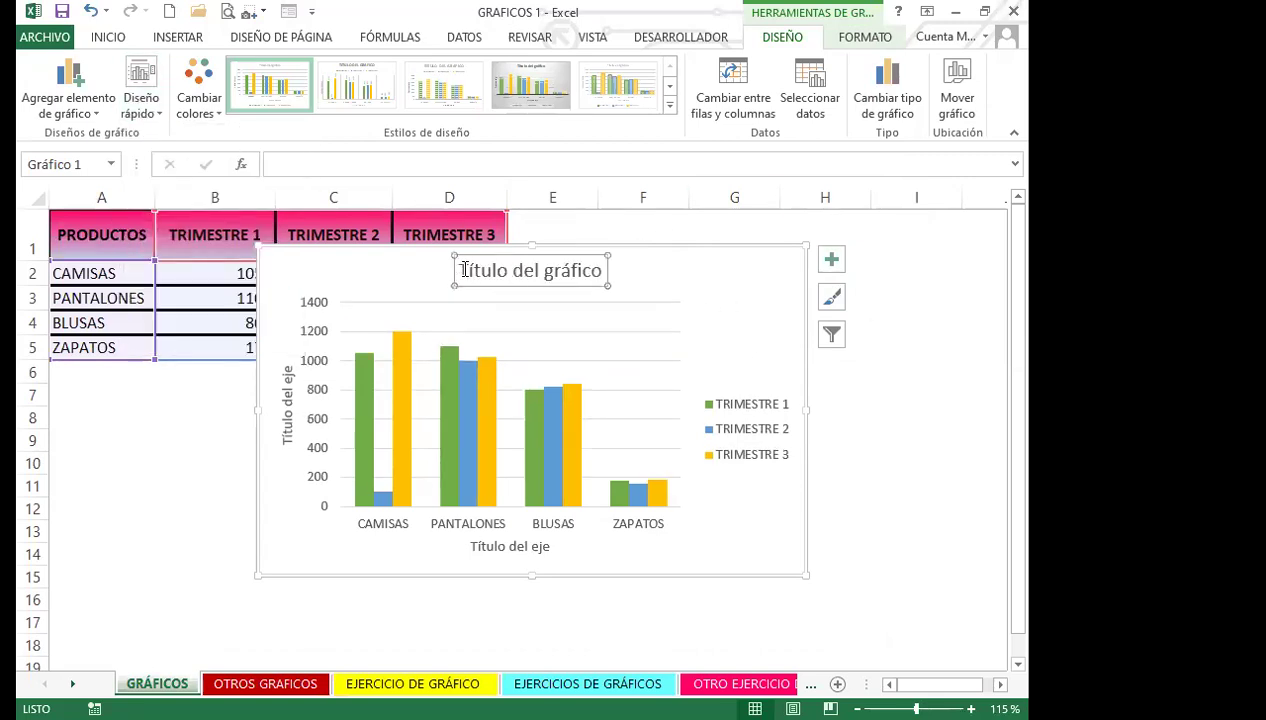
drag(464, 269, 590, 266)
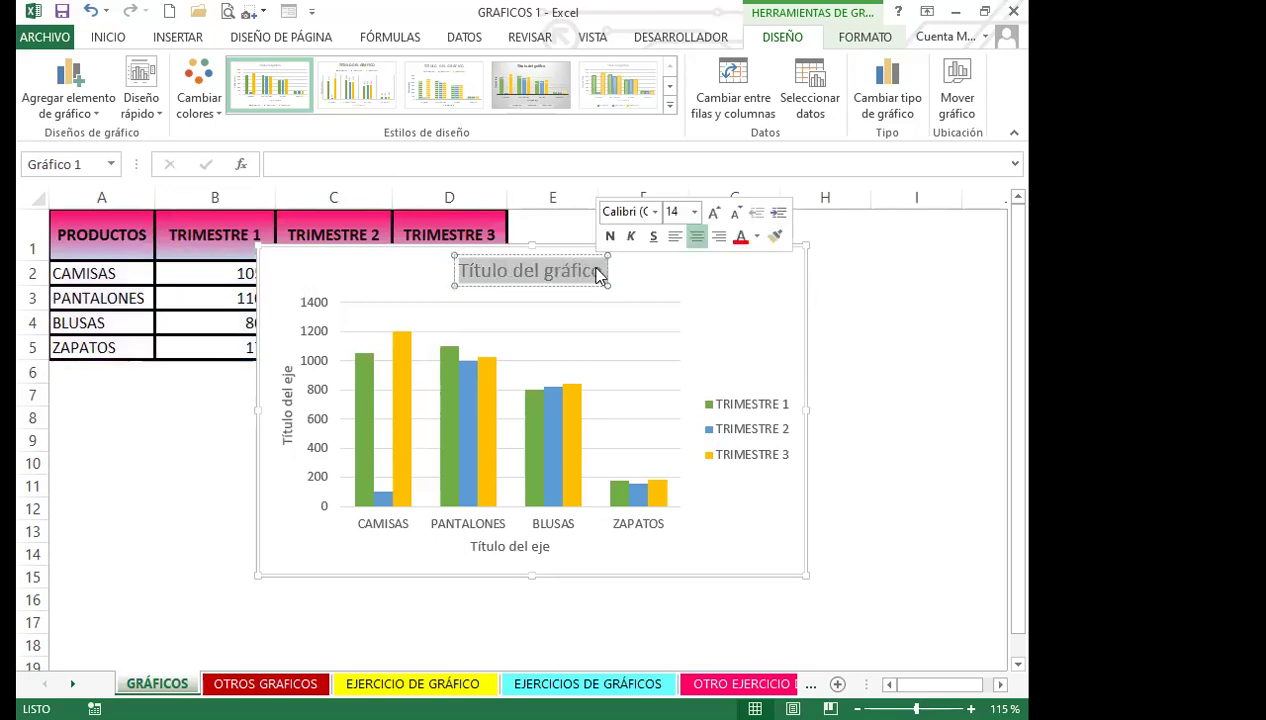
text(TR)
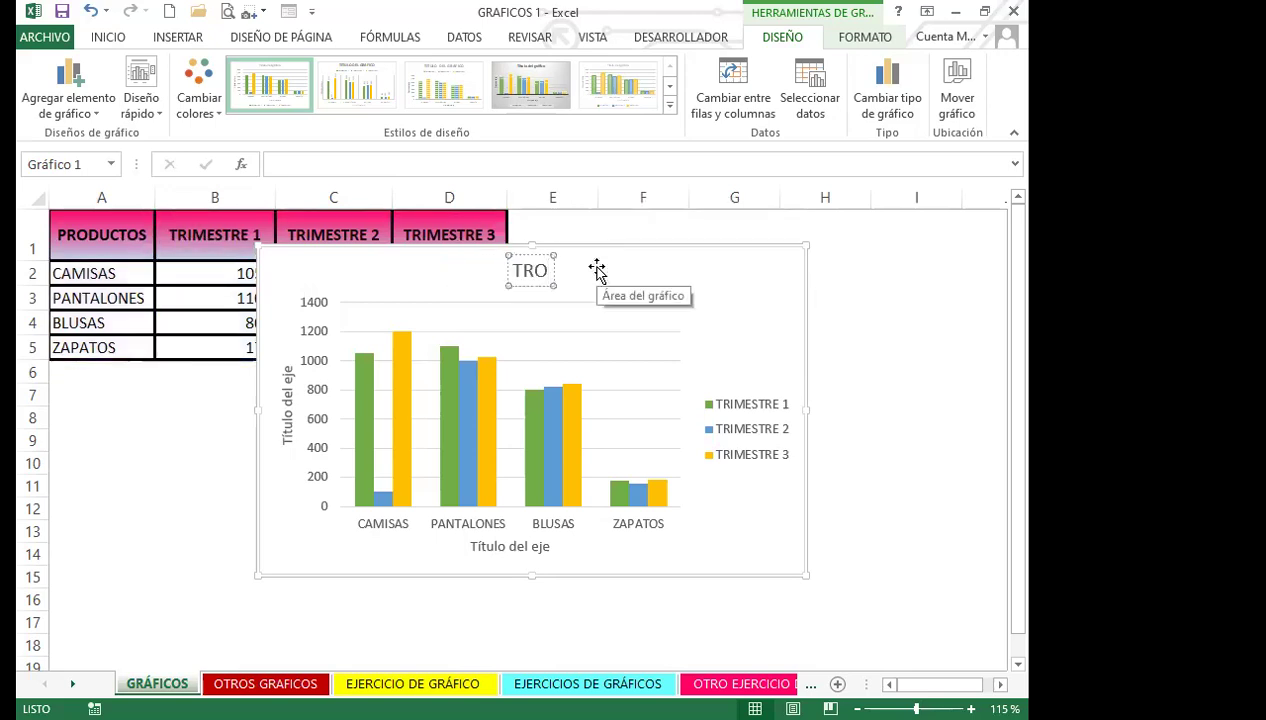
text(IMESTRES)
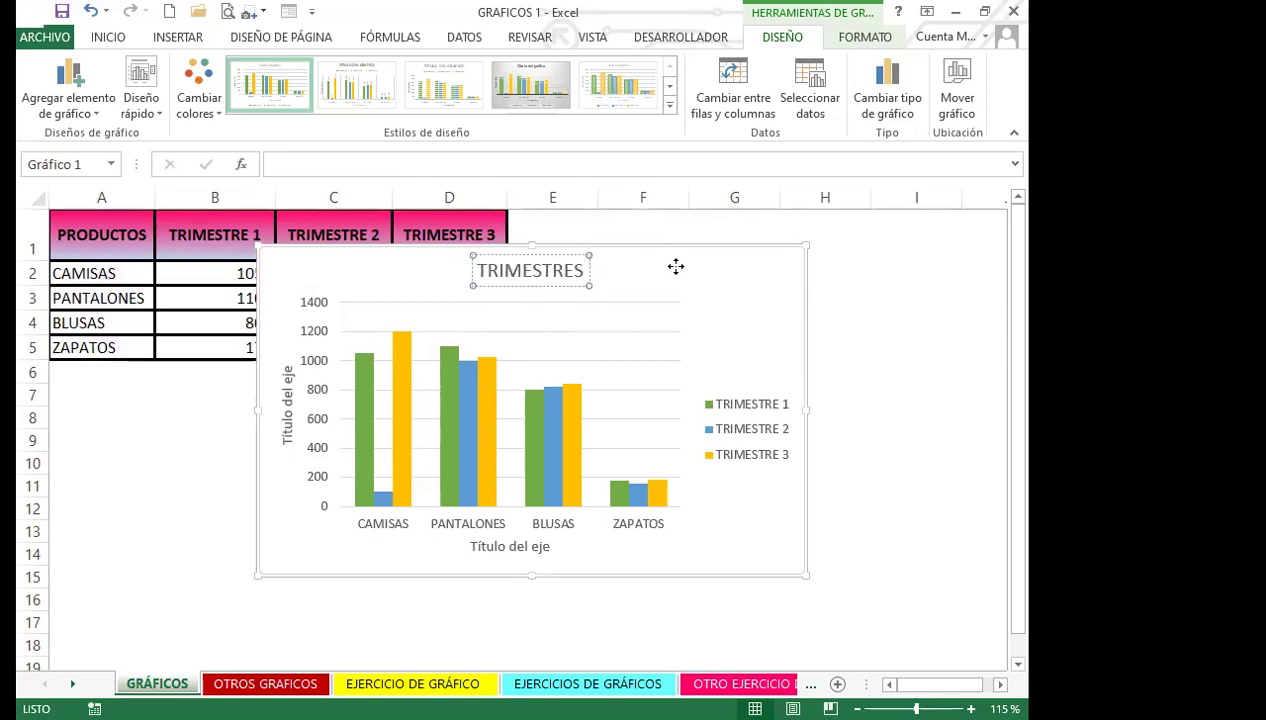
mouse_move(675, 268)
mouse_down()
mouse_move(681, 285)
mouse_move(594, 289)
mouse_up()
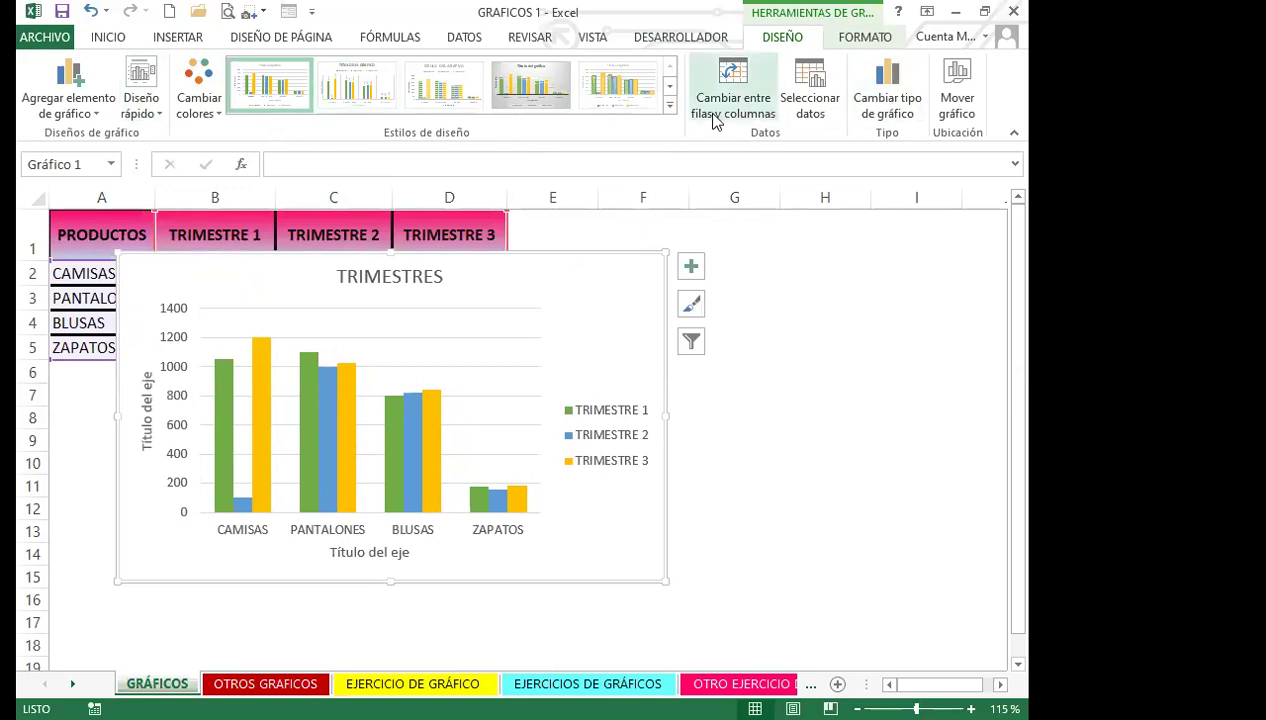
click(858, 38)
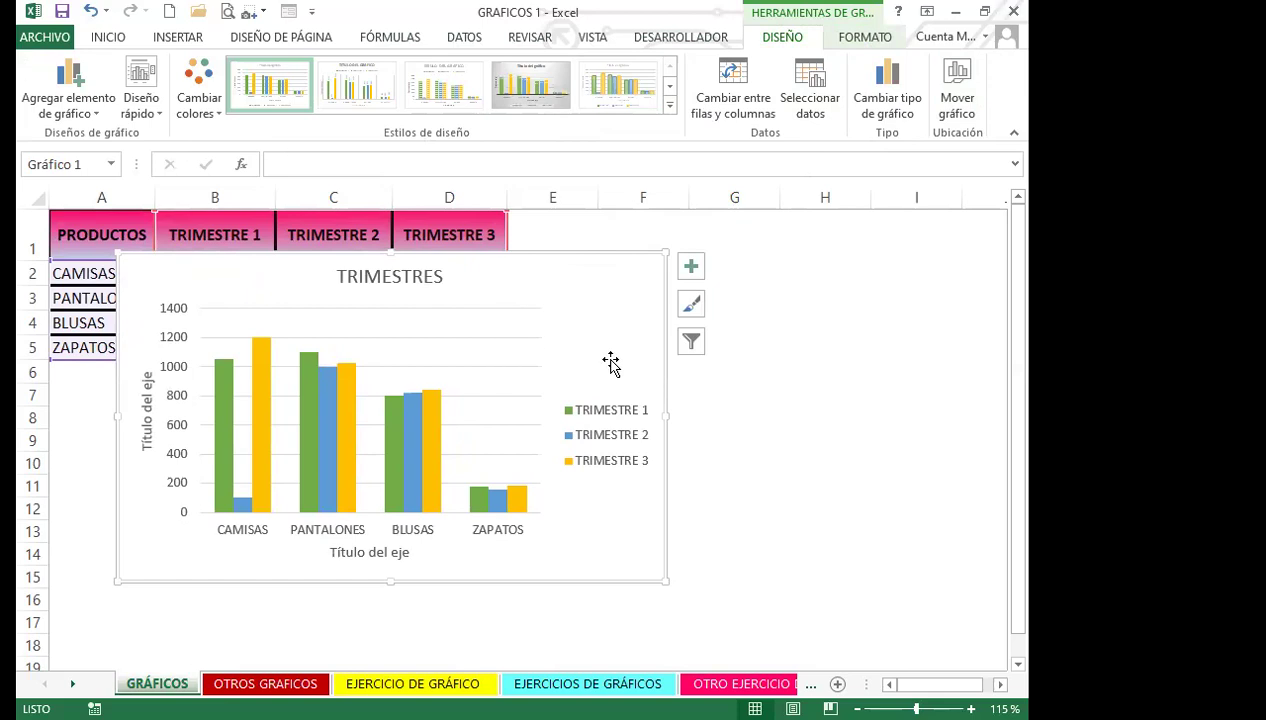
Open Formato del área del gráfico, expand Relleno, and select the green TRIMESTRE 1 bars.
right_click(591, 296)
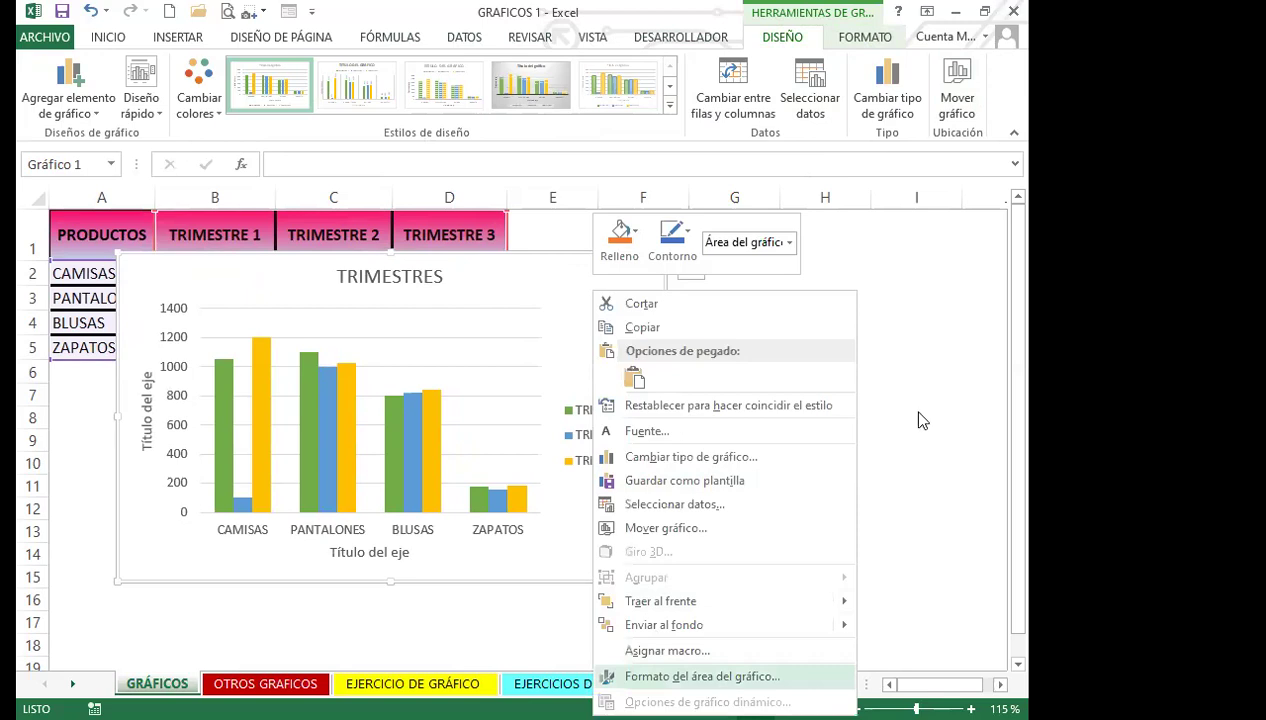
key(Return)
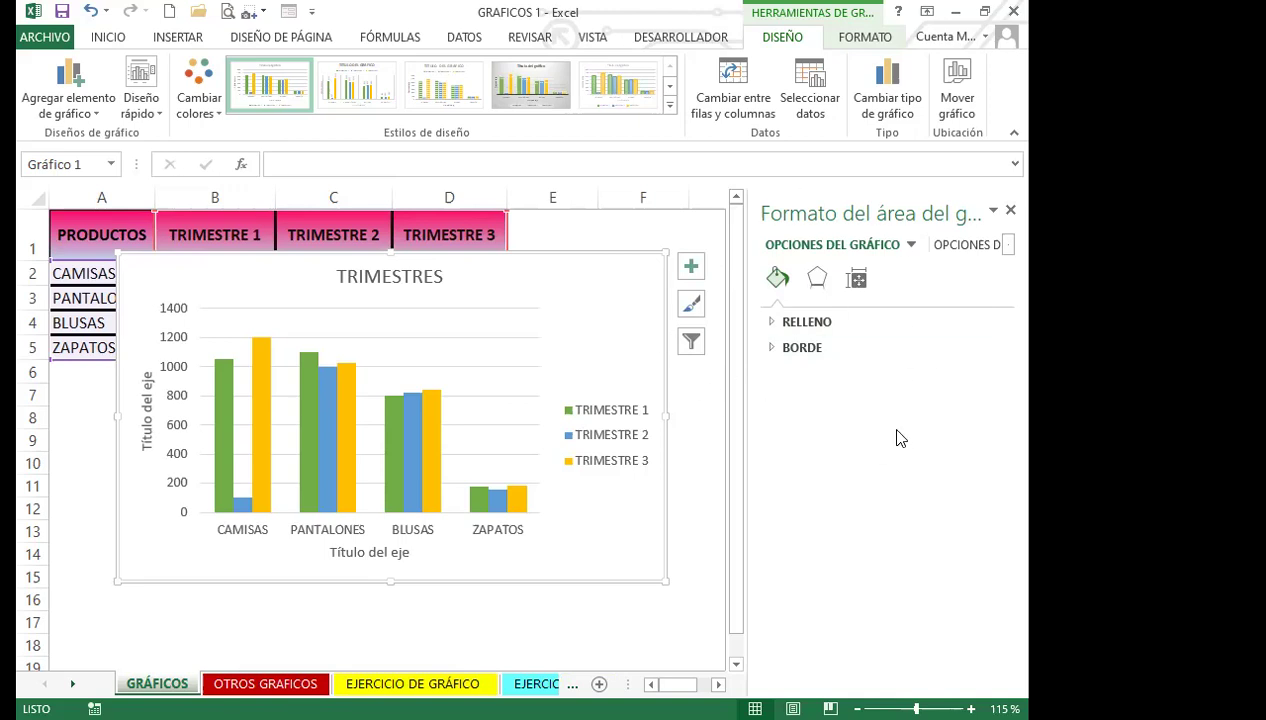
click(896, 325)
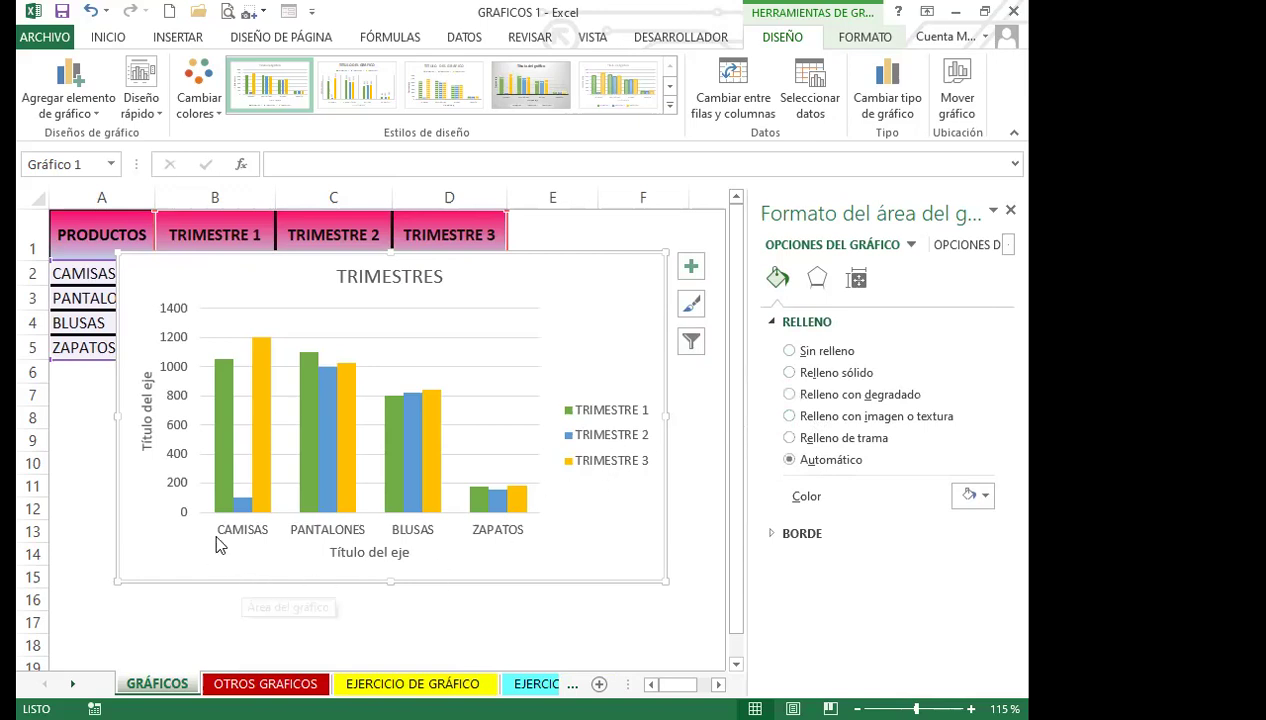
click(221, 463)
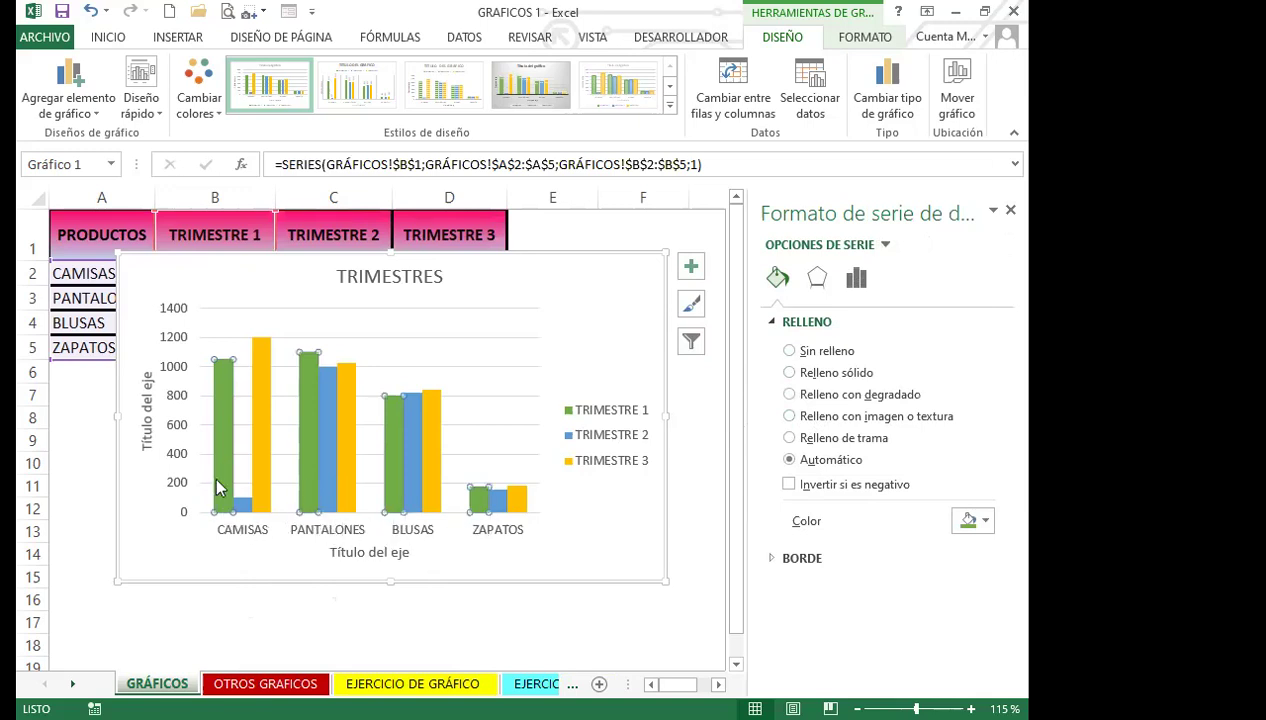
Give the TRIMESTRE 1 bars a gradient fill with light green and pink gradient stops.
mouse_move(220, 488)
click(790, 395)
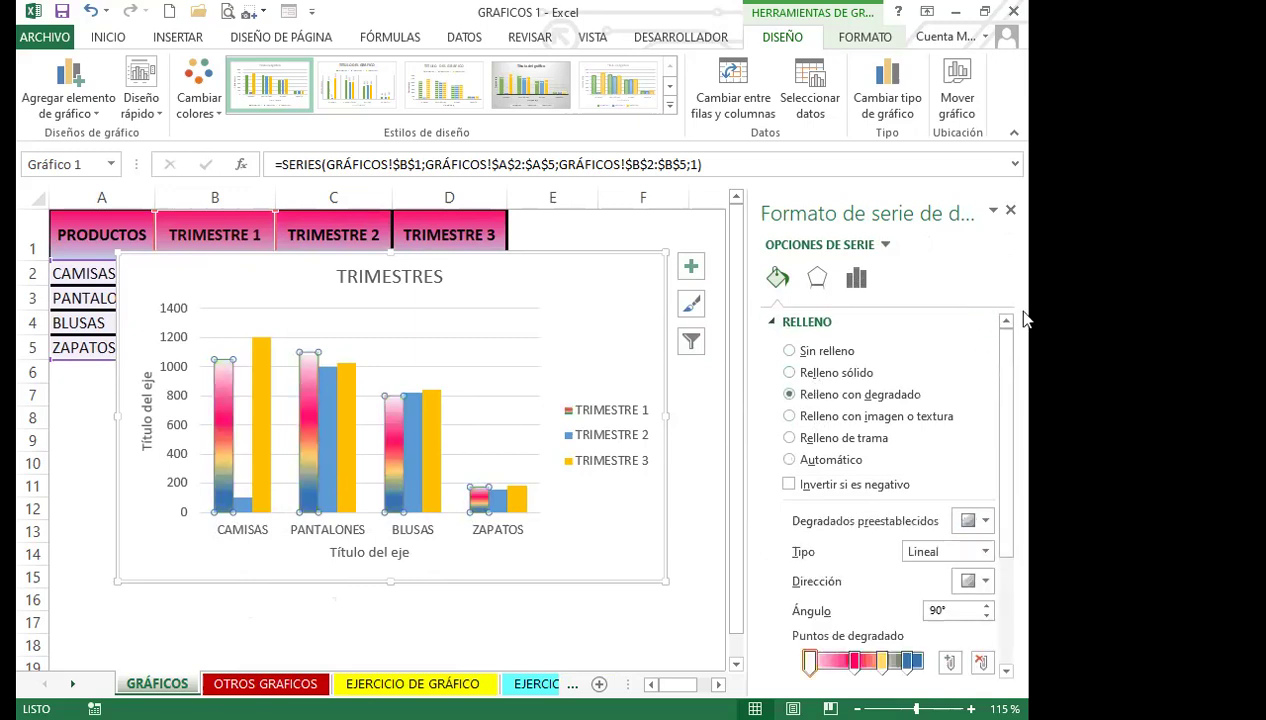
scroll(1010, 530, down, 3)
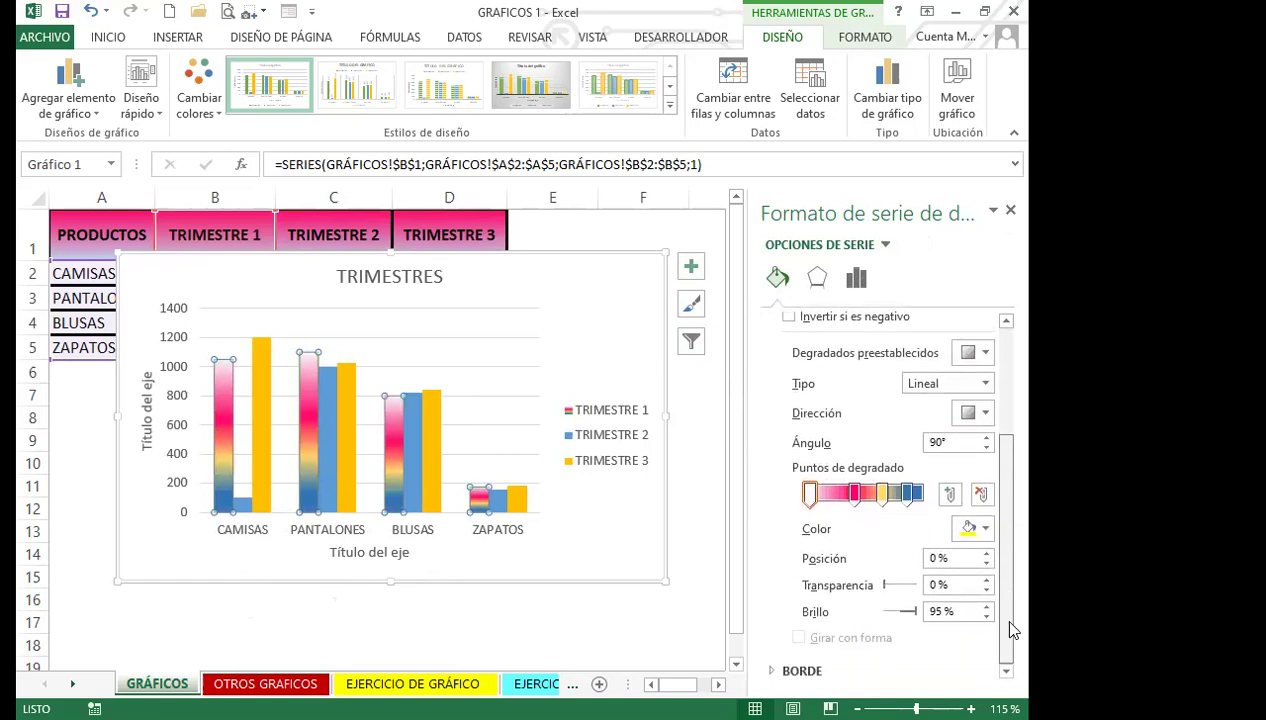
click(853, 494)
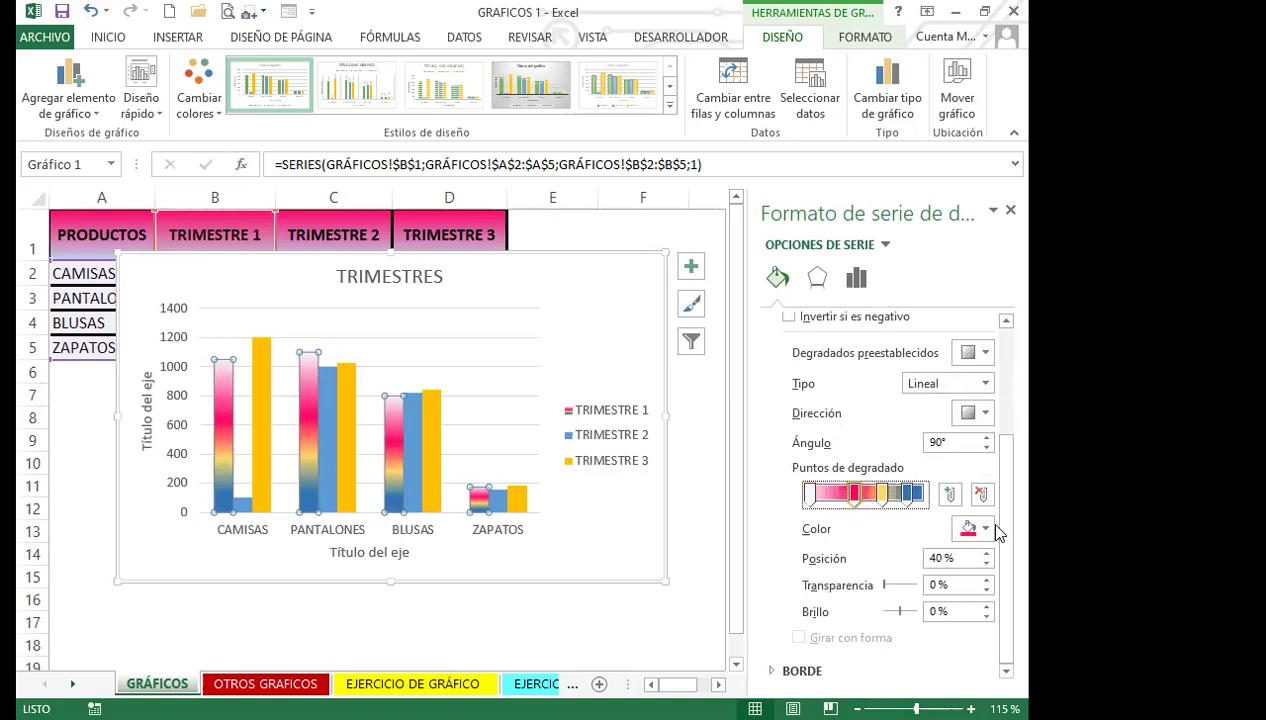
click(990, 530)
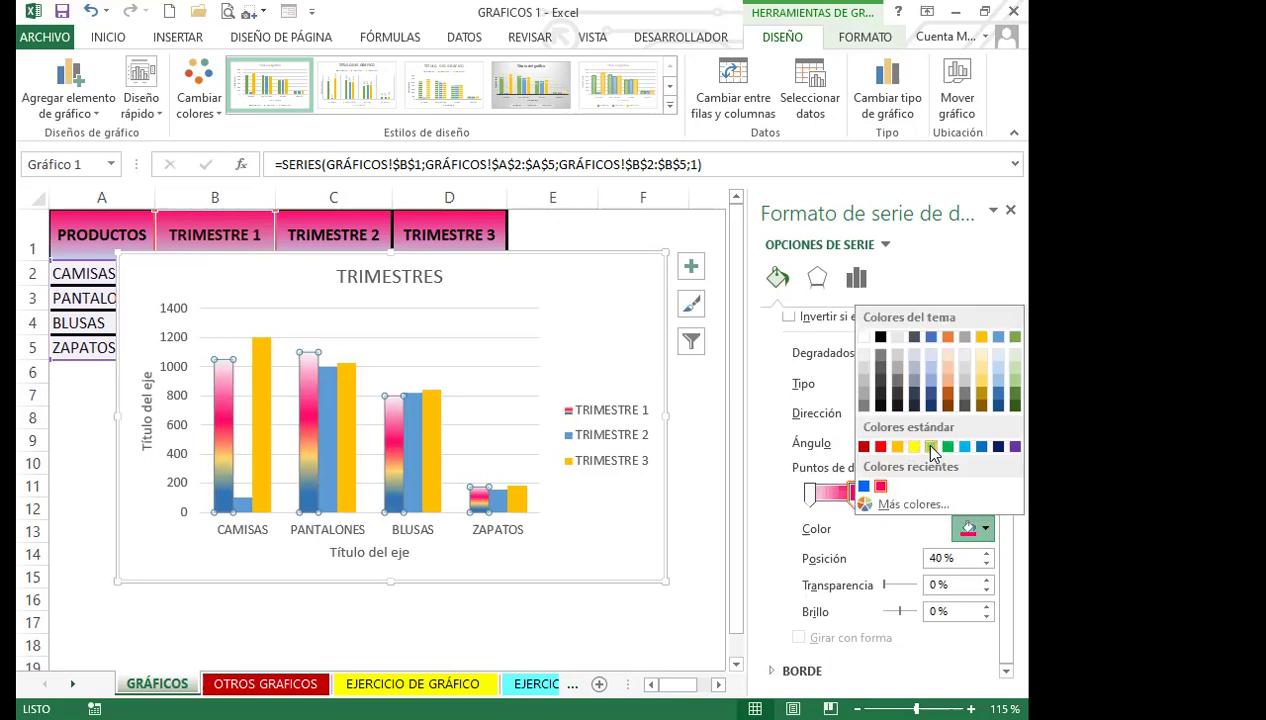
click(922, 443)
click(812, 494)
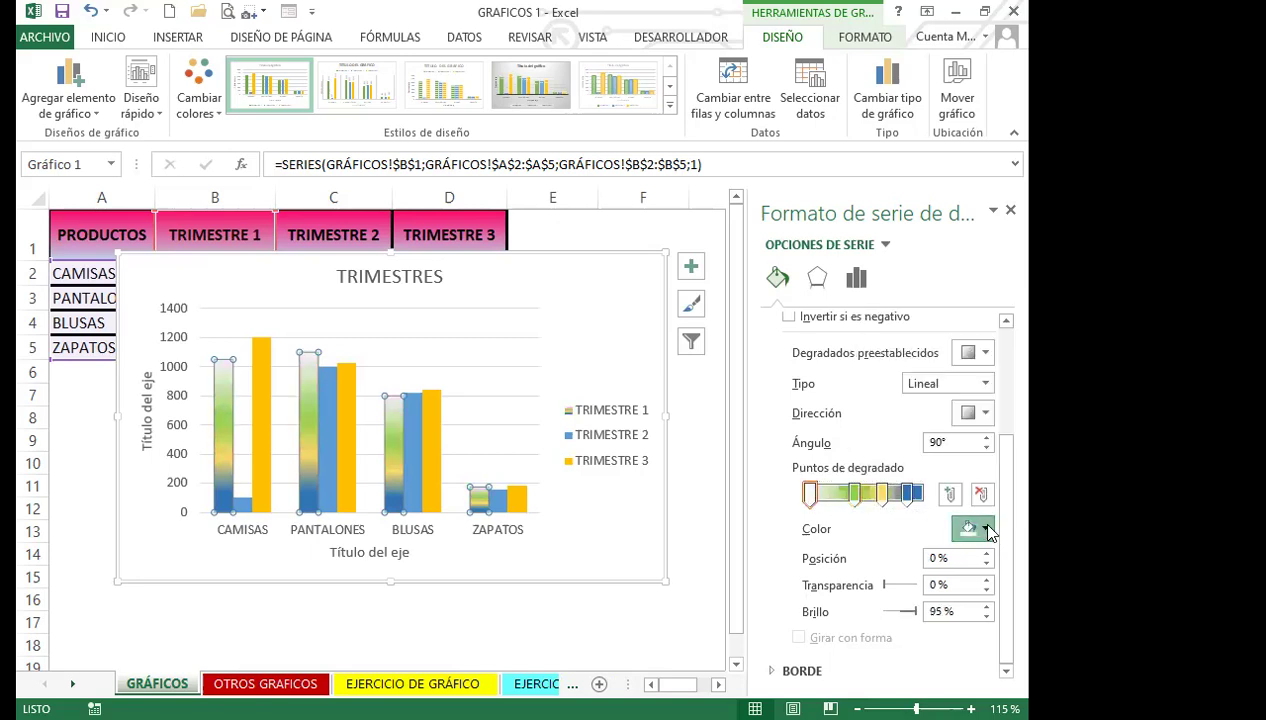
click(985, 529)
click(880, 487)
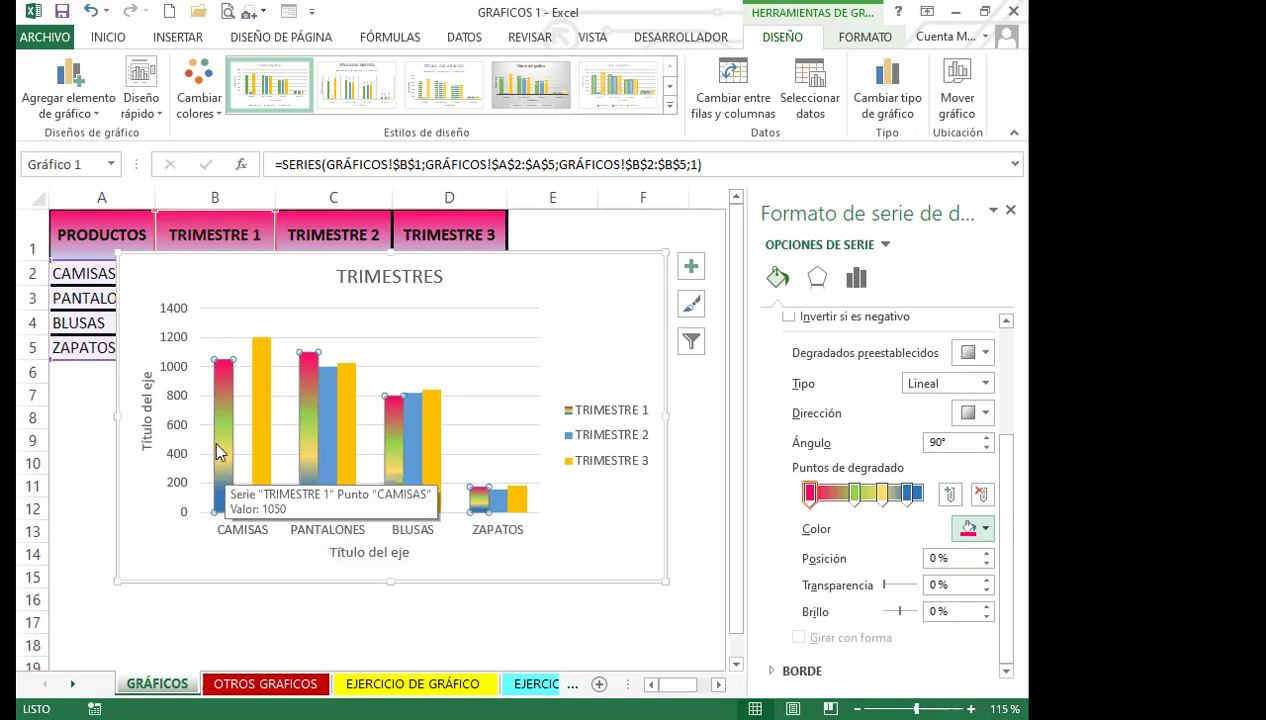
Fill the TRIMESTRE 2 bars with a texture, trying denim and light blue before settling on pink.
click(242, 500)
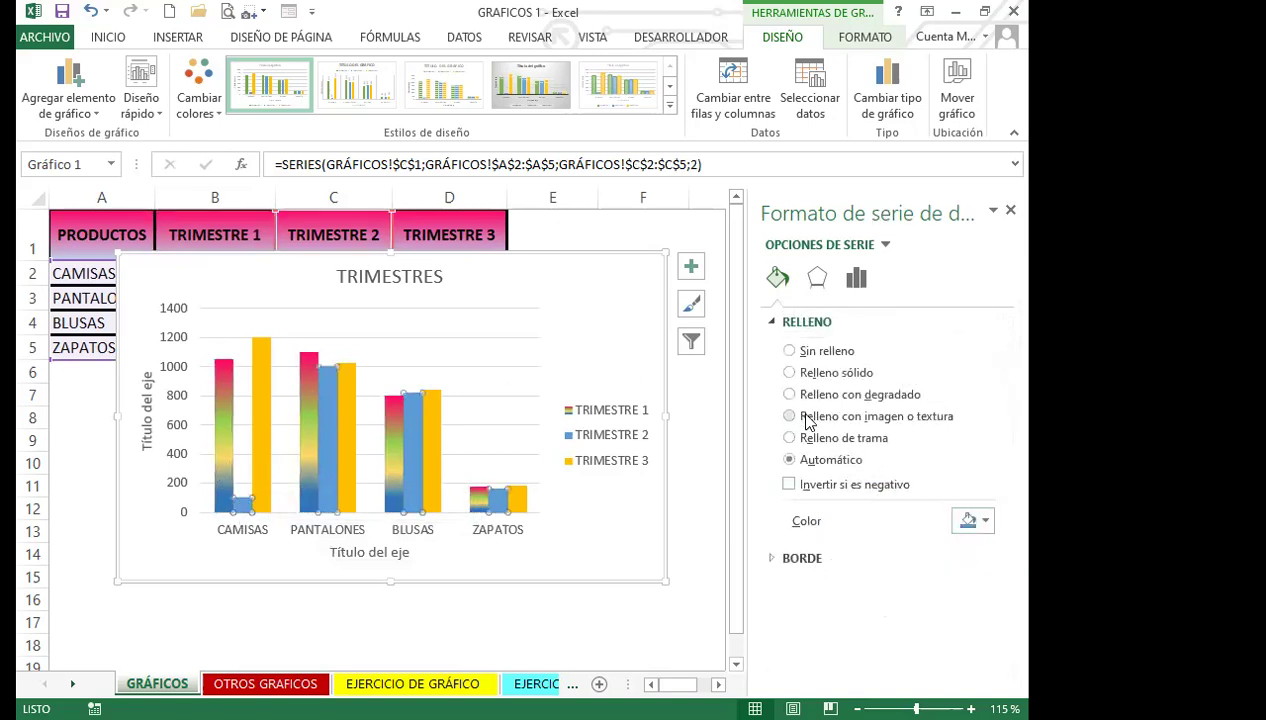
click(790, 416)
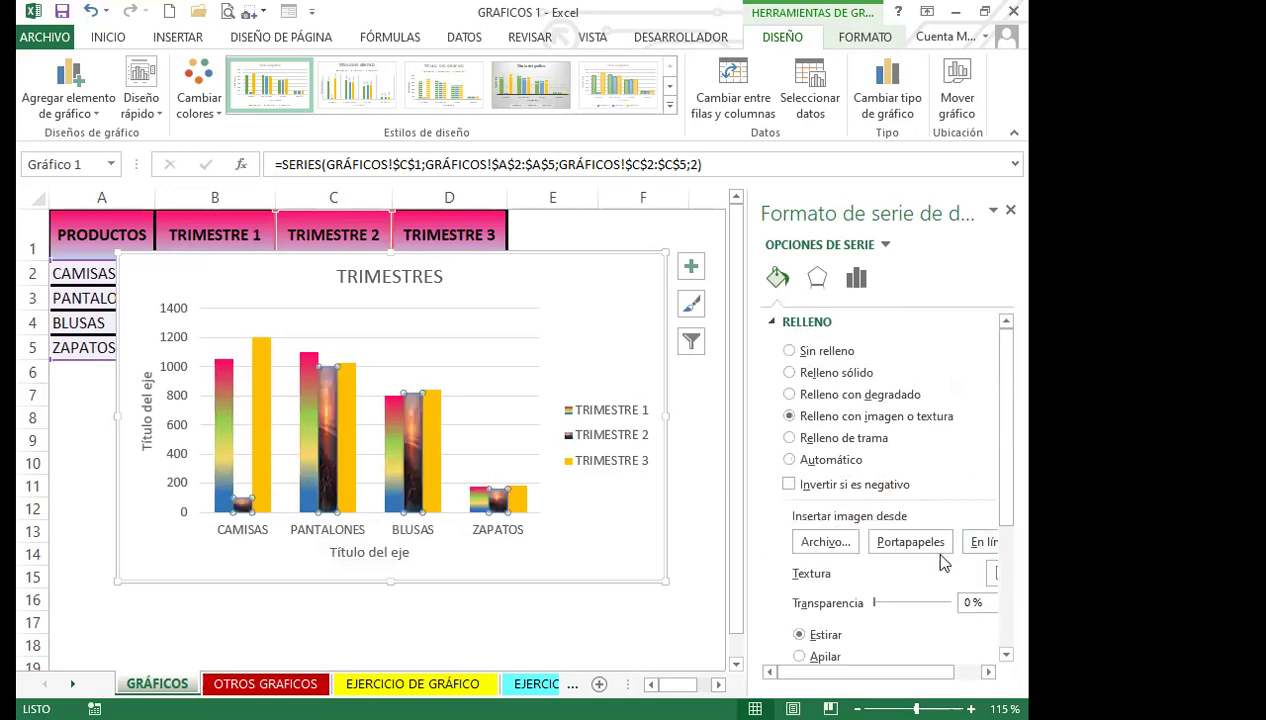
click(992, 573)
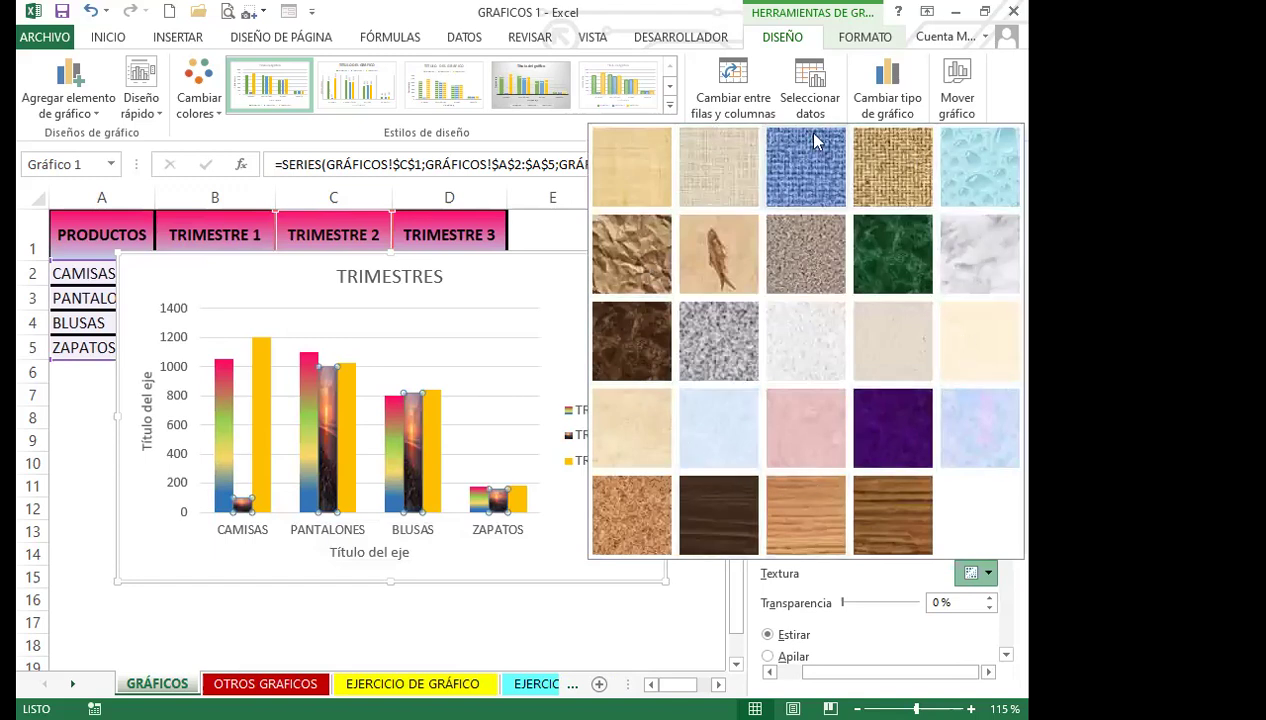
click(820, 175)
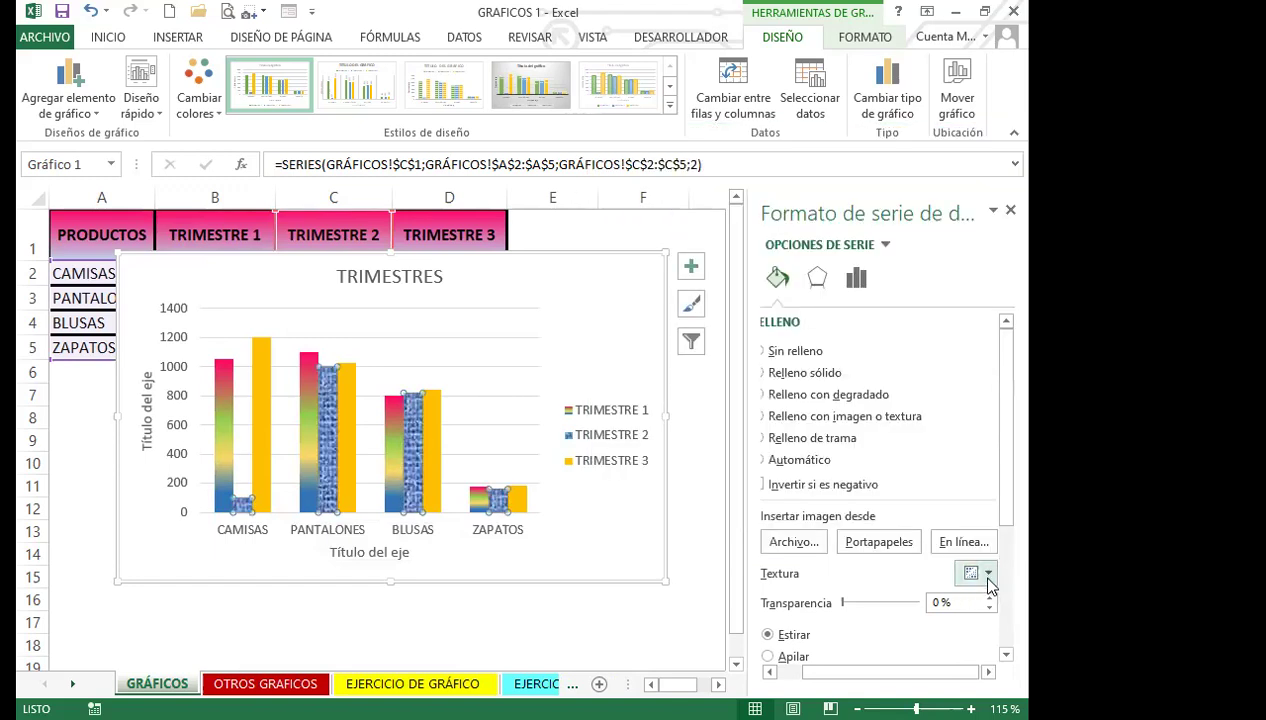
click(988, 575)
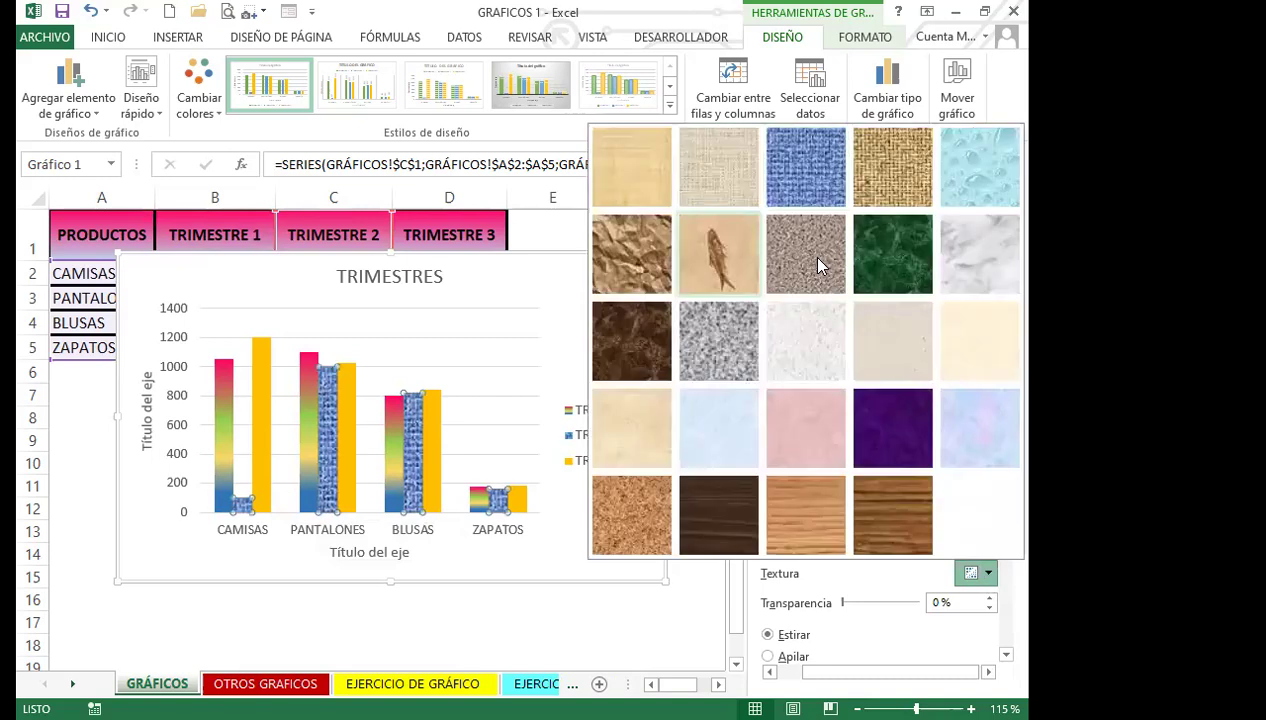
click(978, 436)
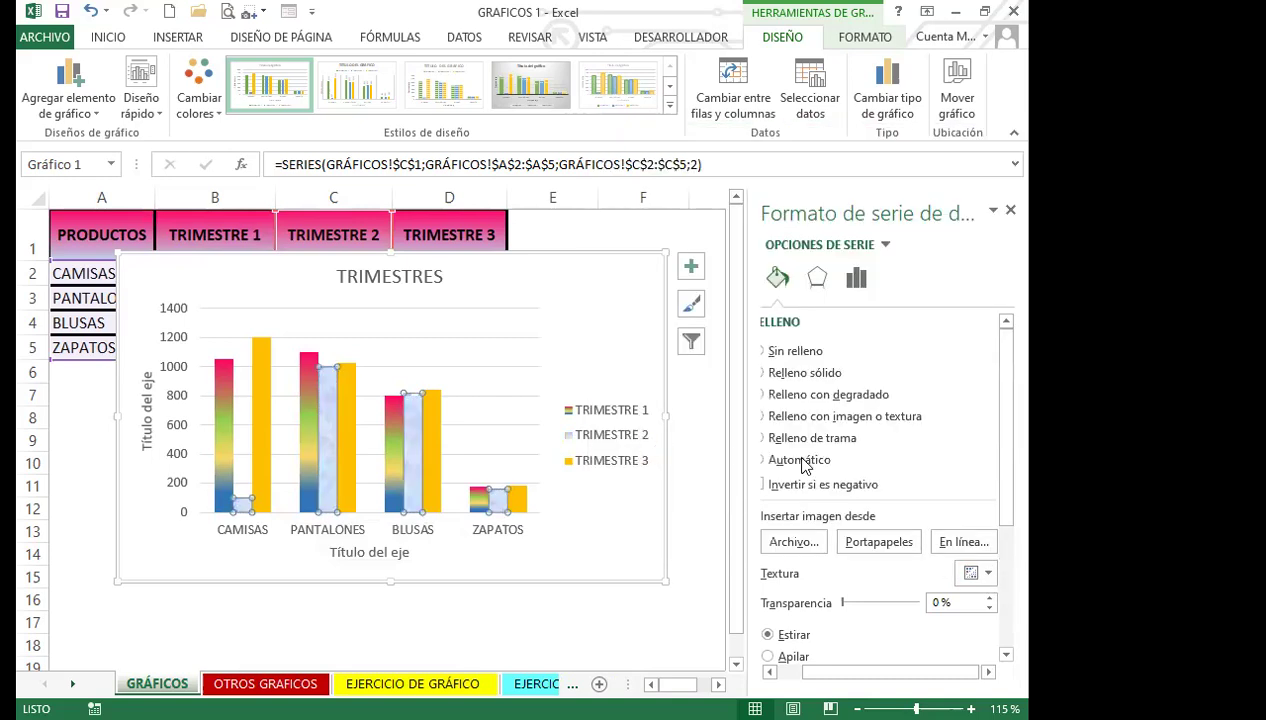
click(970, 570)
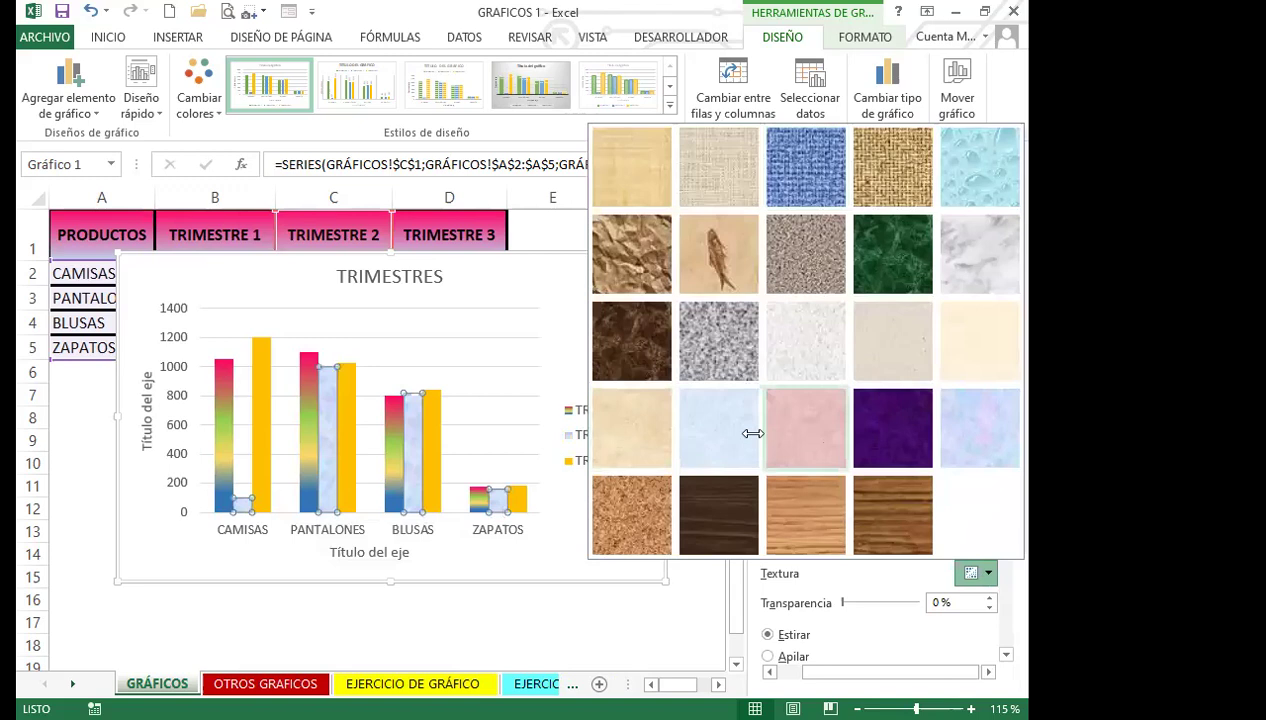
click(756, 433)
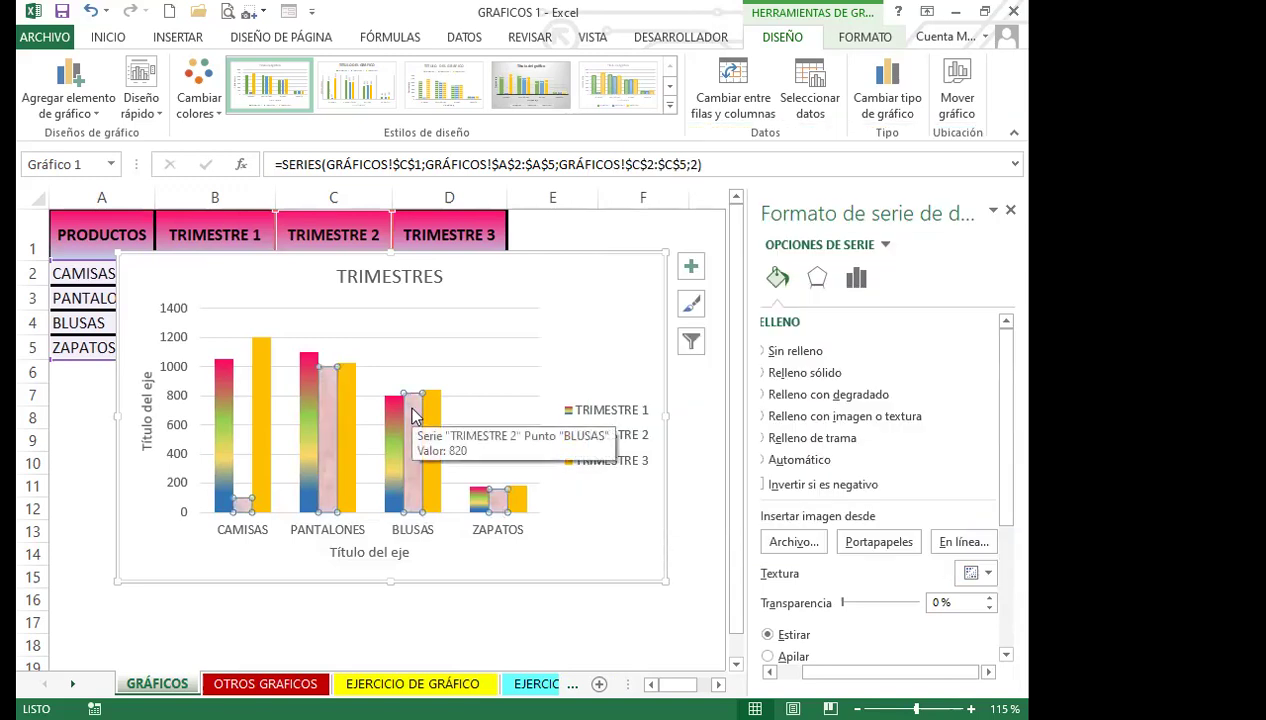
click(260, 432)
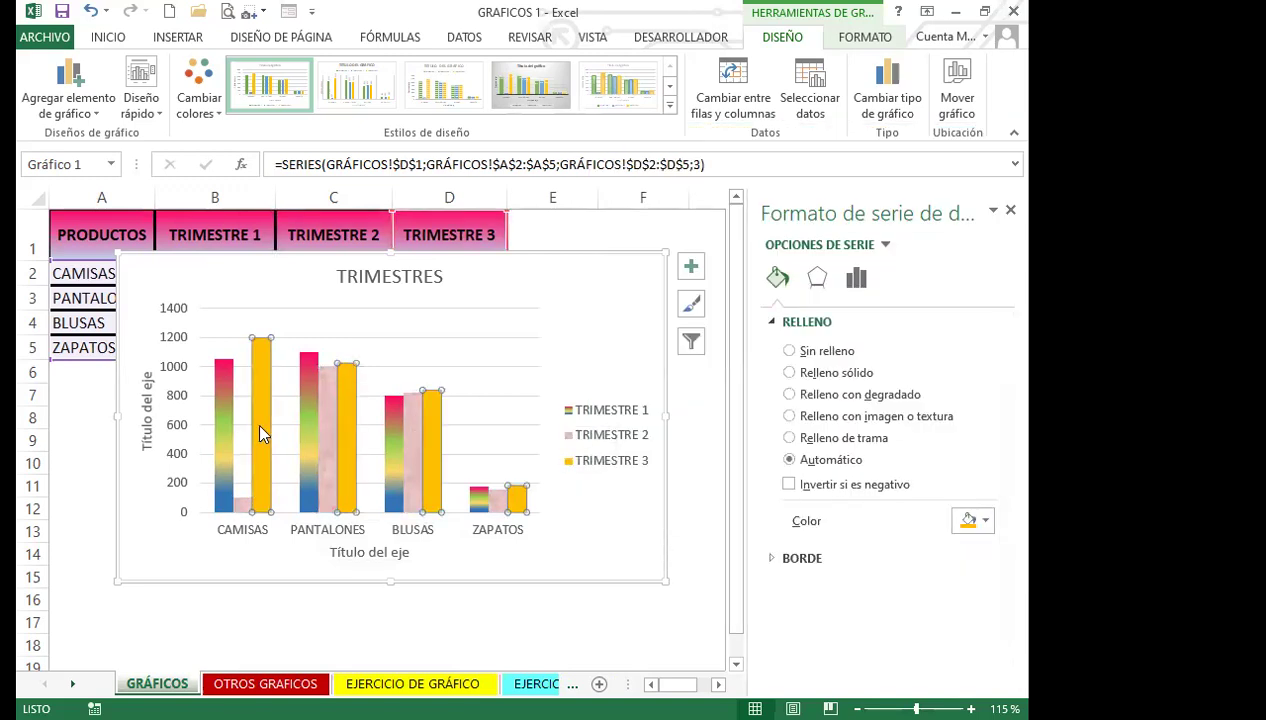
Switch the TRIMESTRE 3 bars to a pattern fill, trying vertical stripes and dotted patterns.
click(789, 437)
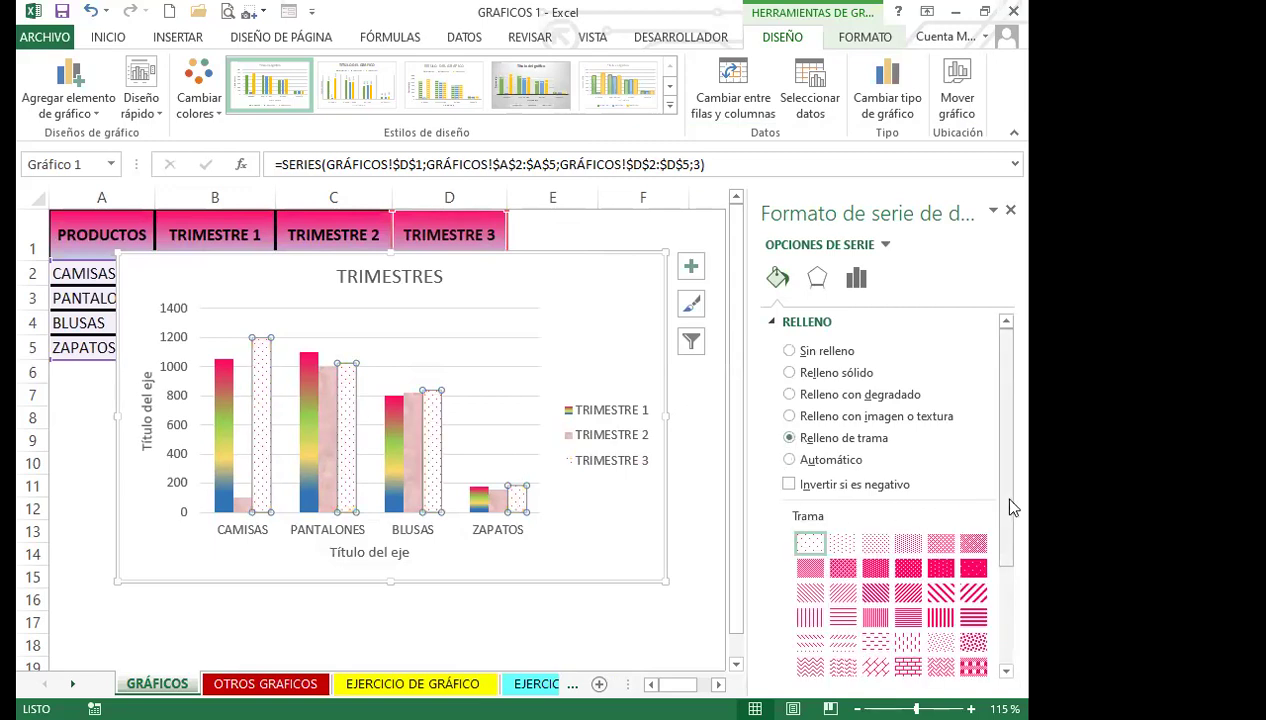
scroll(1015, 510, down, 3)
click(808, 468)
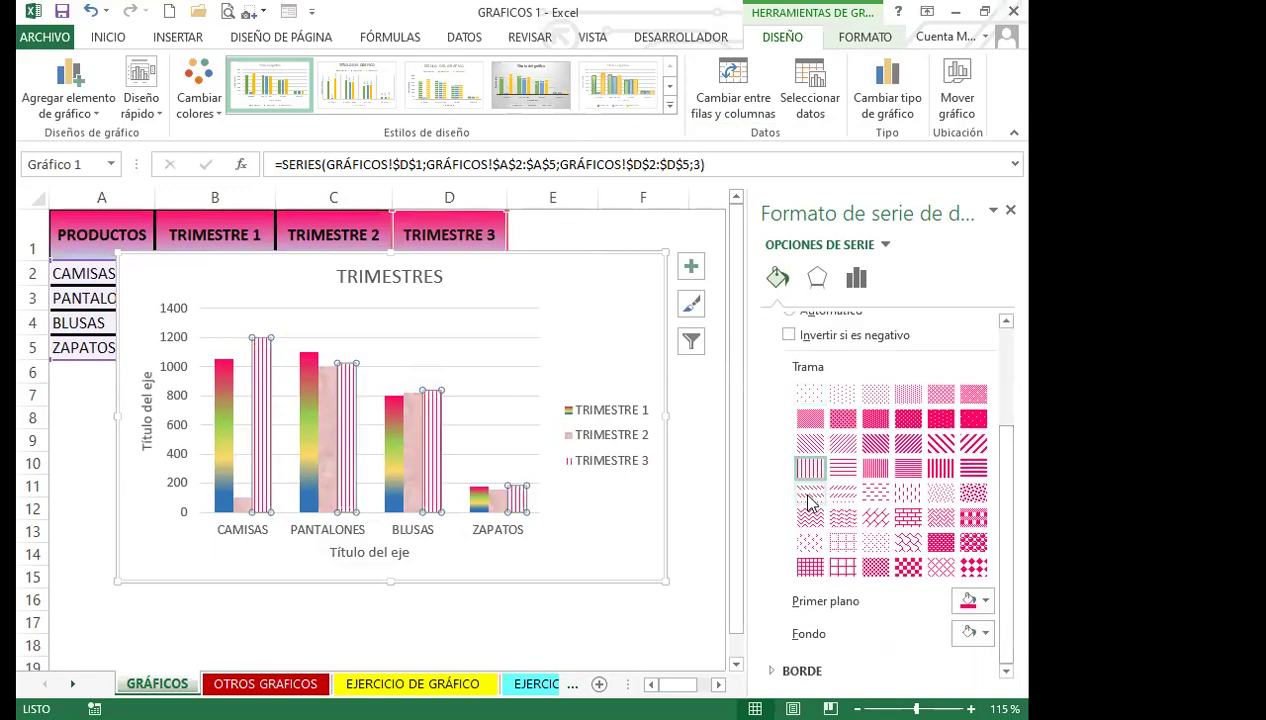
click(875, 492)
click(843, 492)
click(908, 492)
click(940, 492)
click(941, 468)
Settle the TRIMESTRE 3 bars on wide diagonal stripes after comparing other stripes and lattice.
click(941, 443)
click(909, 445)
click(941, 444)
click(972, 444)
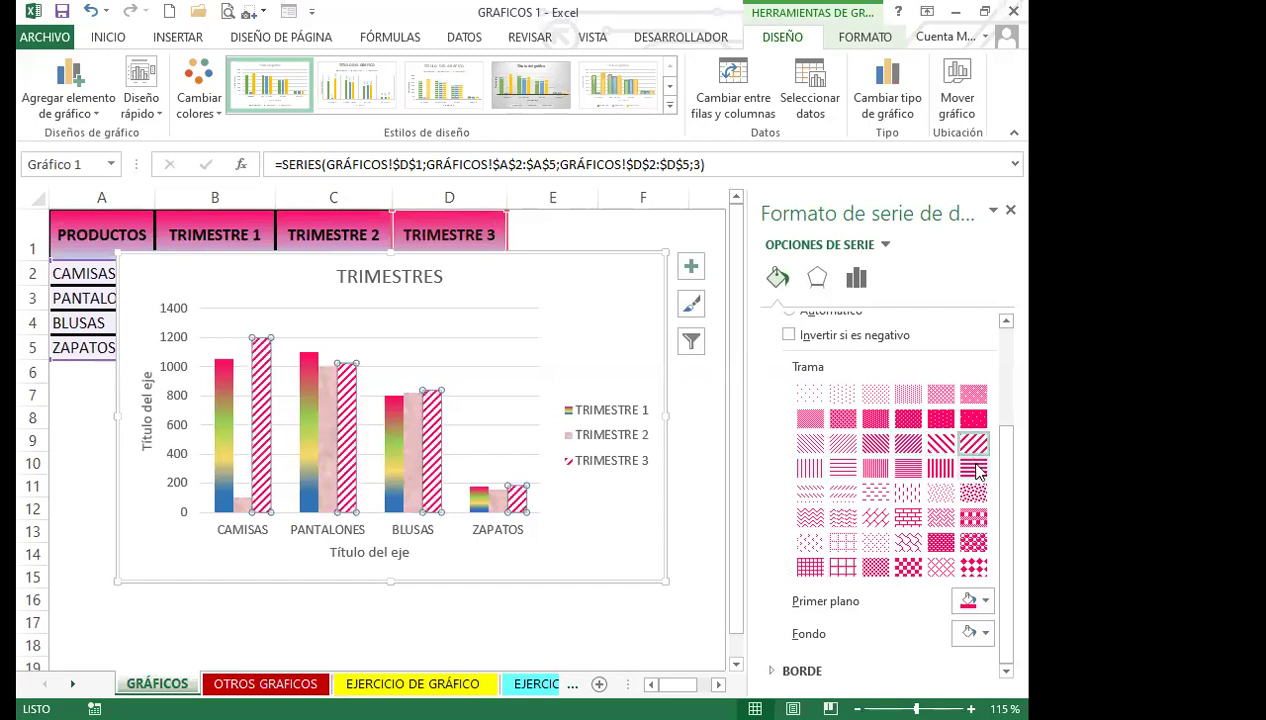
click(973, 517)
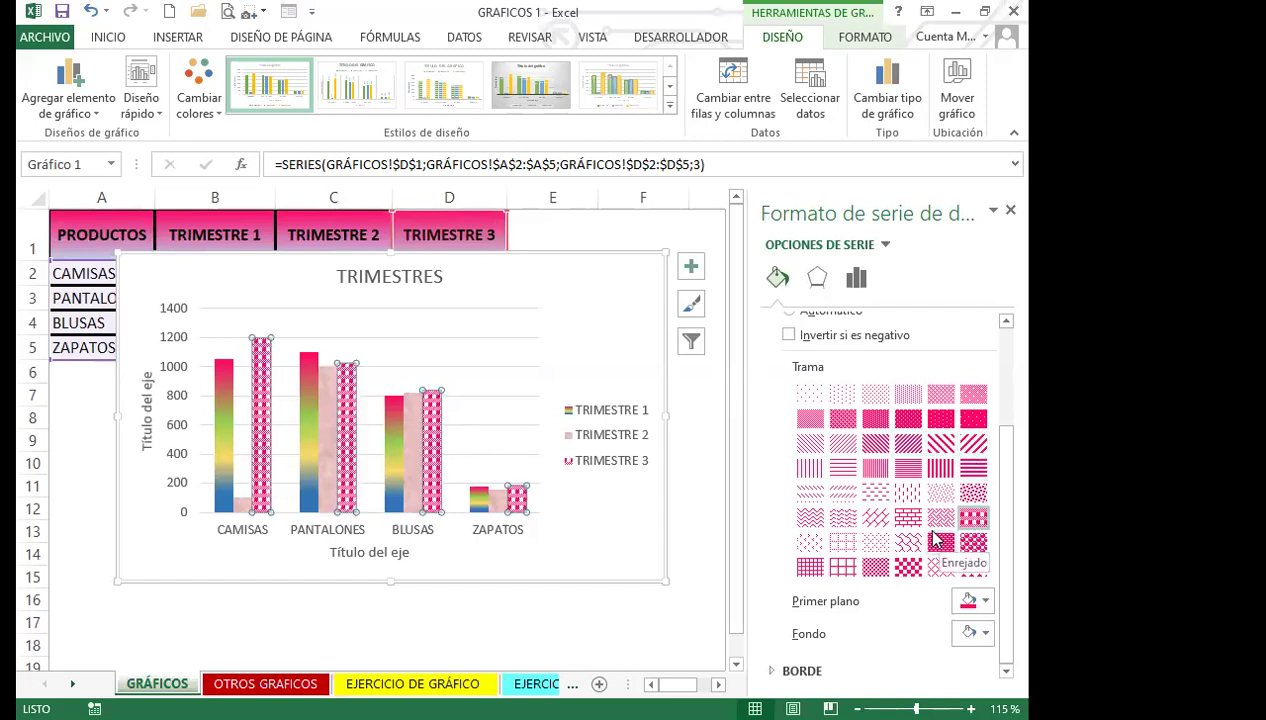
click(968, 451)
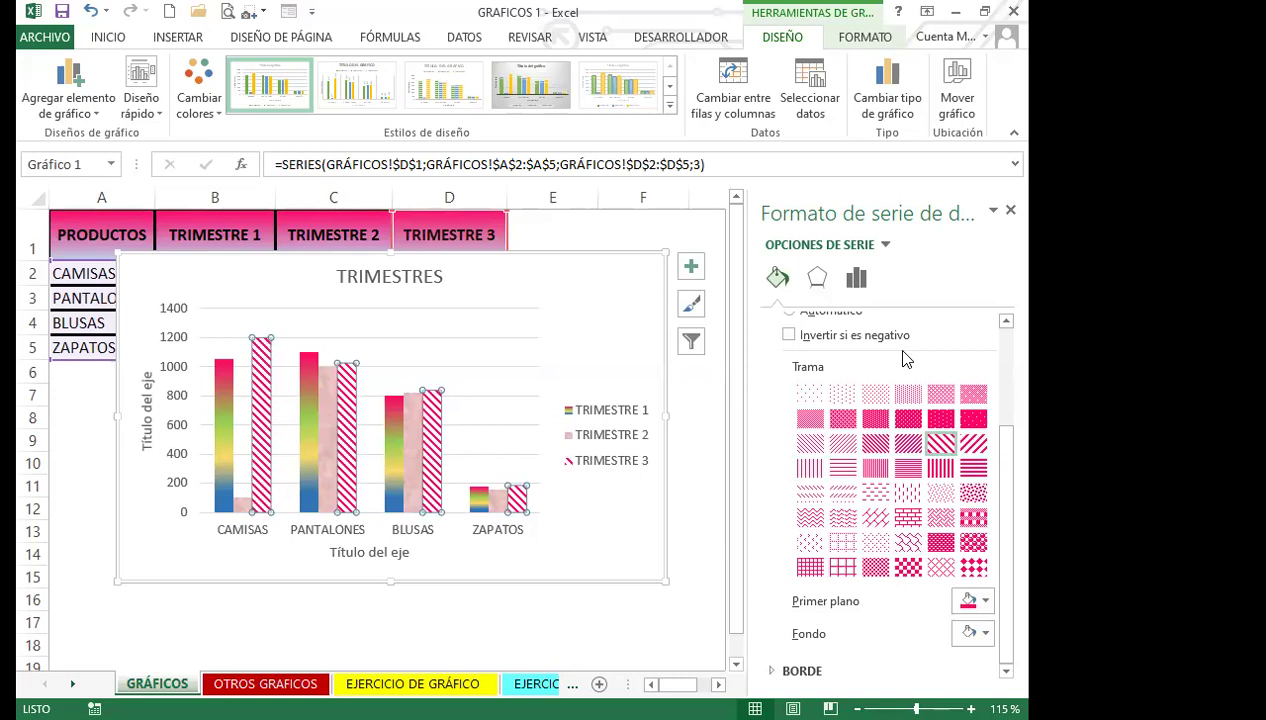
scroll(850, 410, up, 3)
click(590, 328)
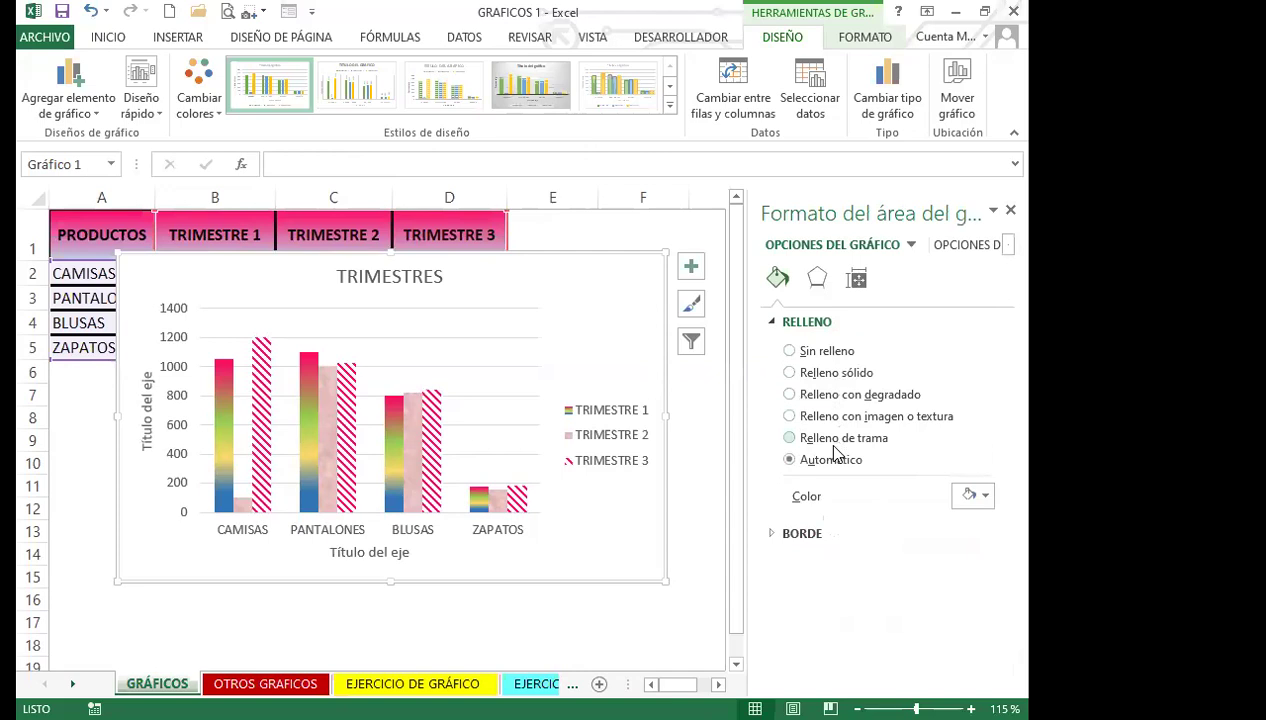
Give the chart area a picture or texture fill and open the online picture search.
click(789, 416)
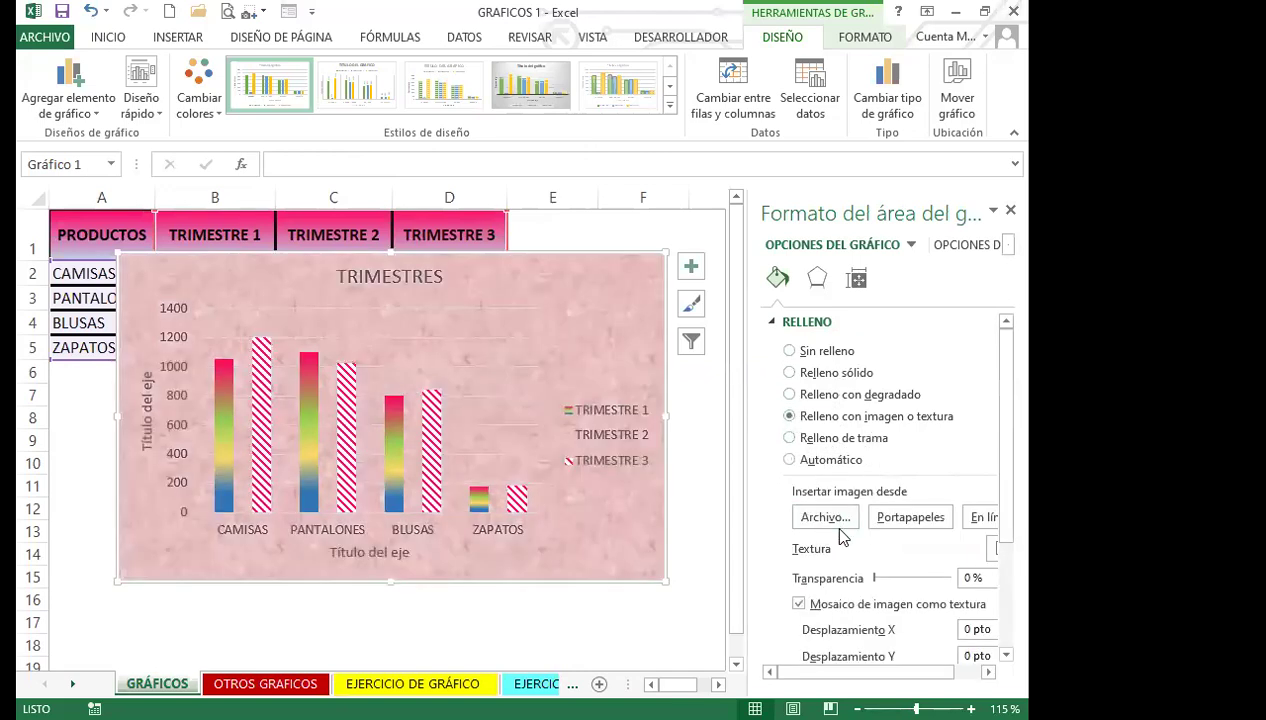
click(983, 521)
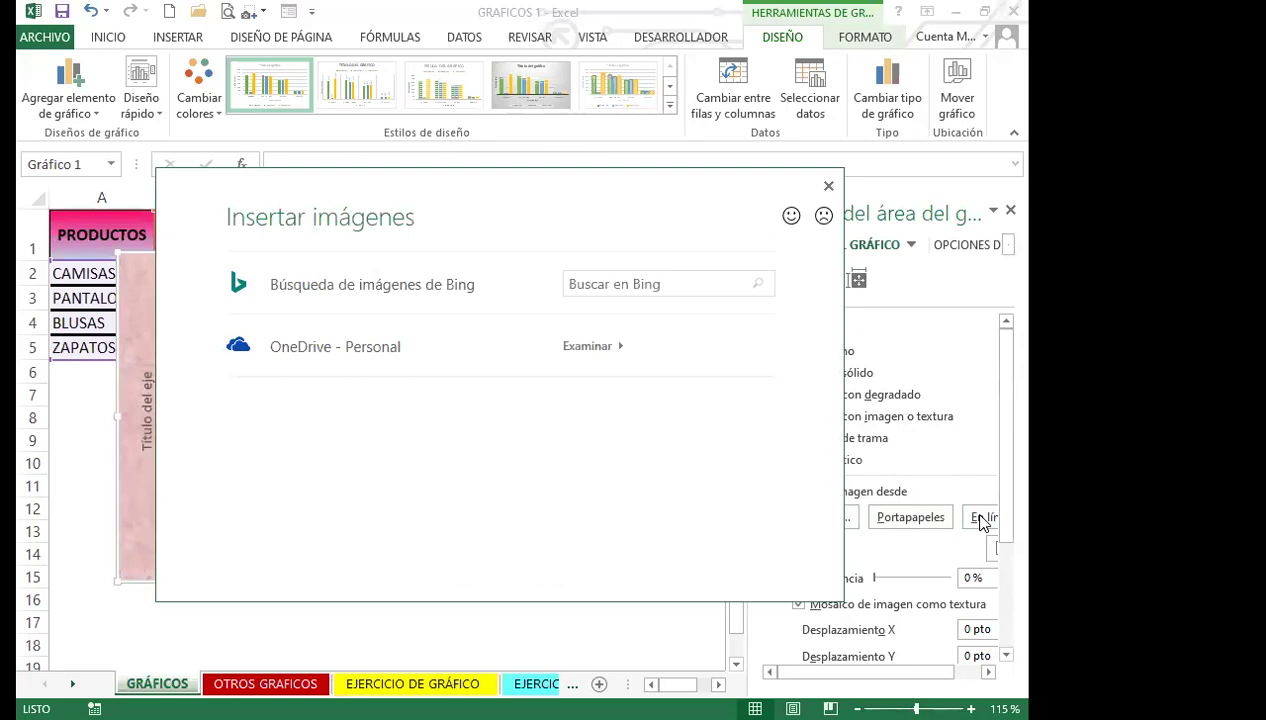
Search Bing for 'PAISAJES' and insert the sunset beach photo as the chart background.
click(629, 286)
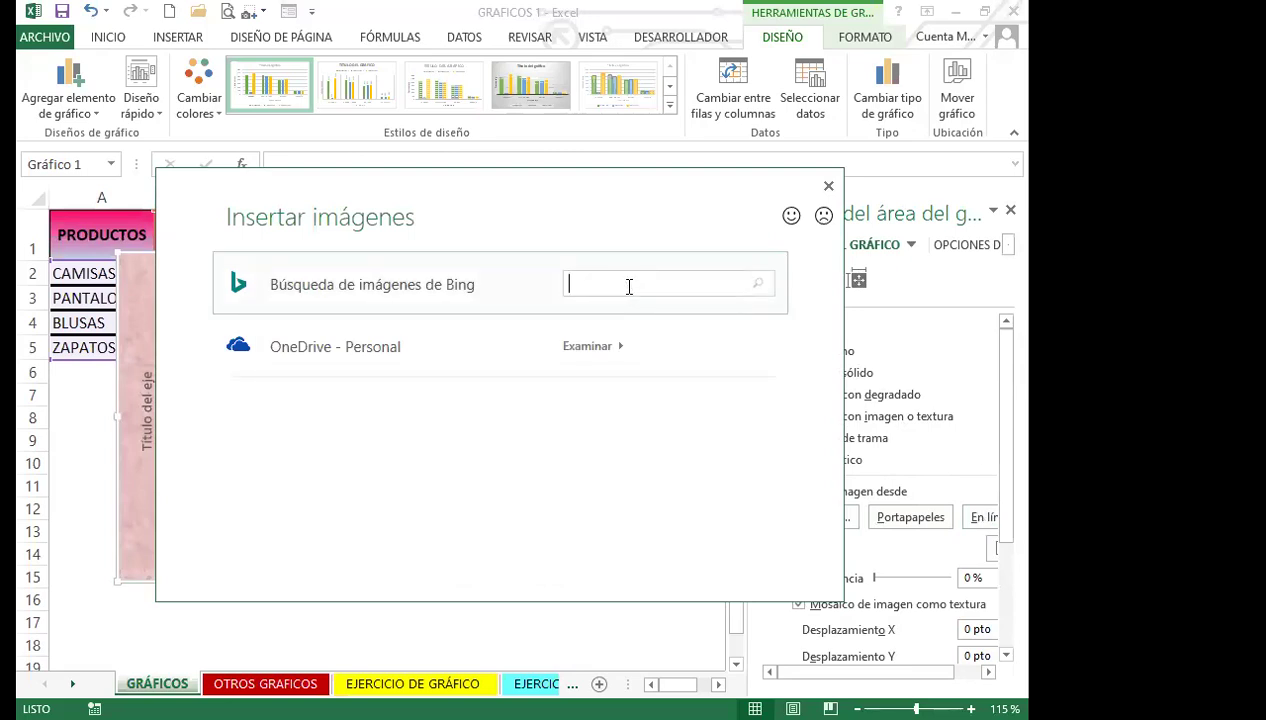
text(PAISAJES)
key(Return)
scroll(500, 420, down, 3)
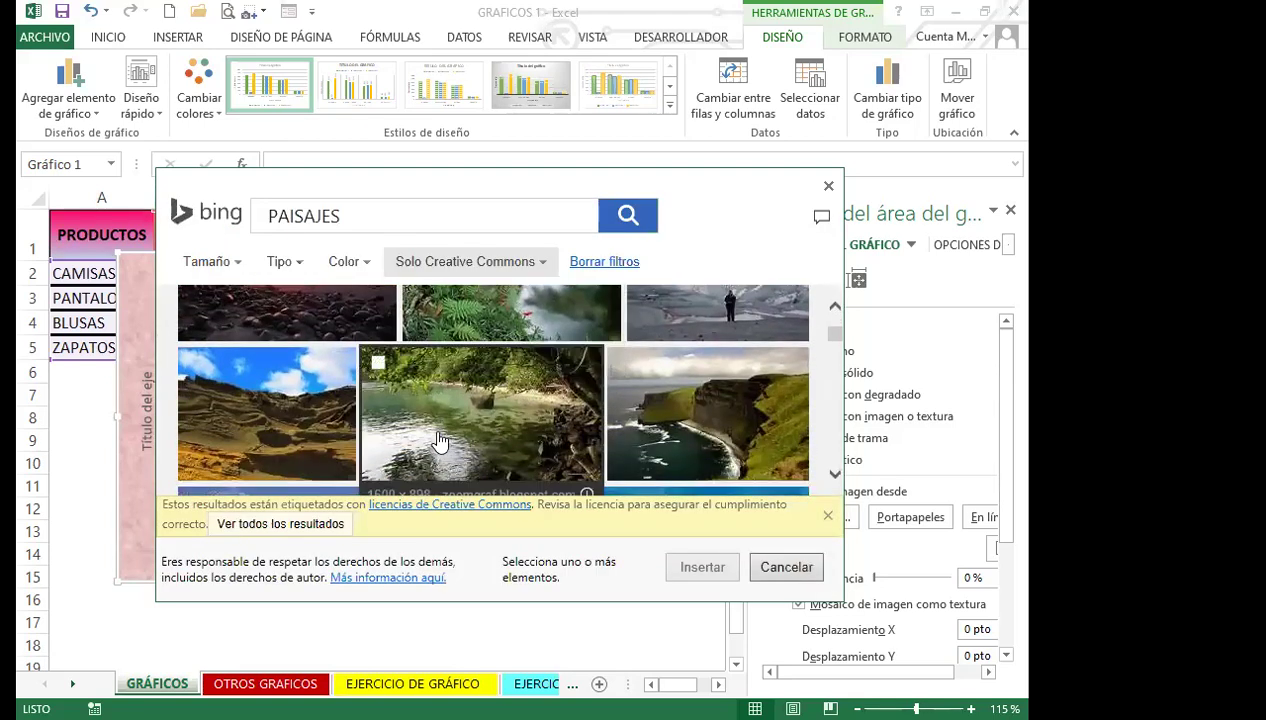
scroll(440, 441, up, 1)
click(330, 368)
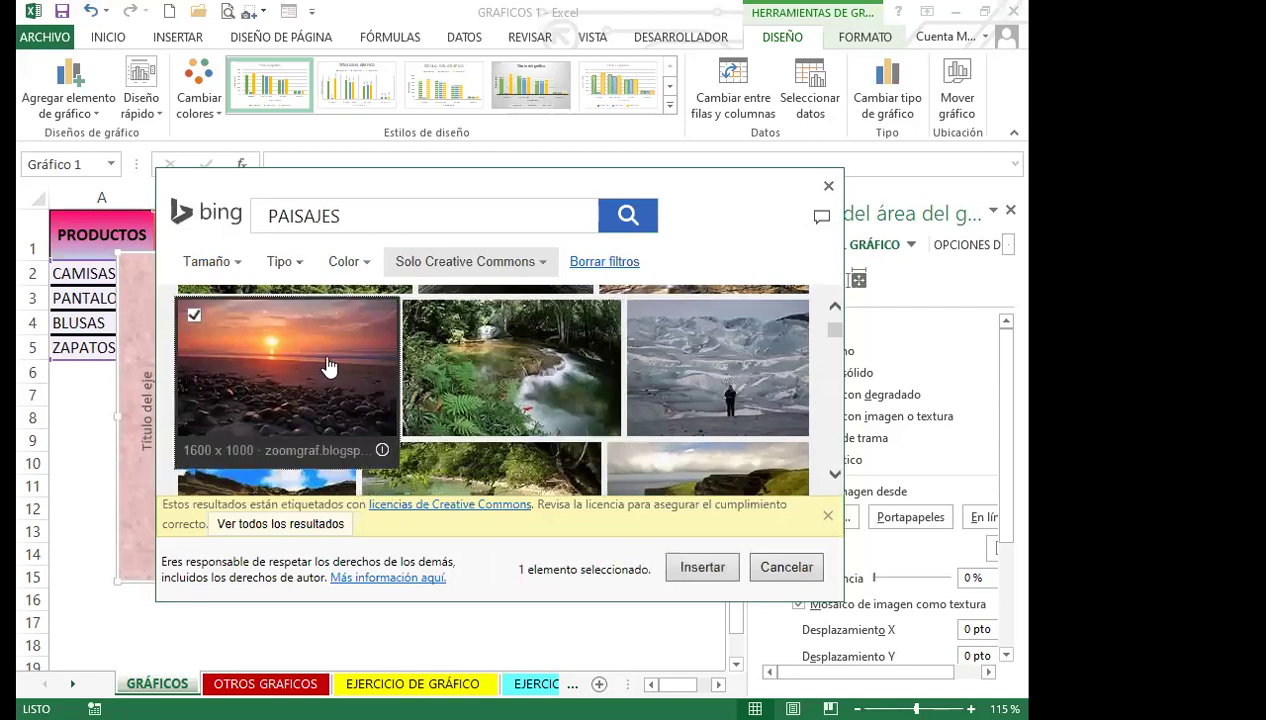
click(691, 572)
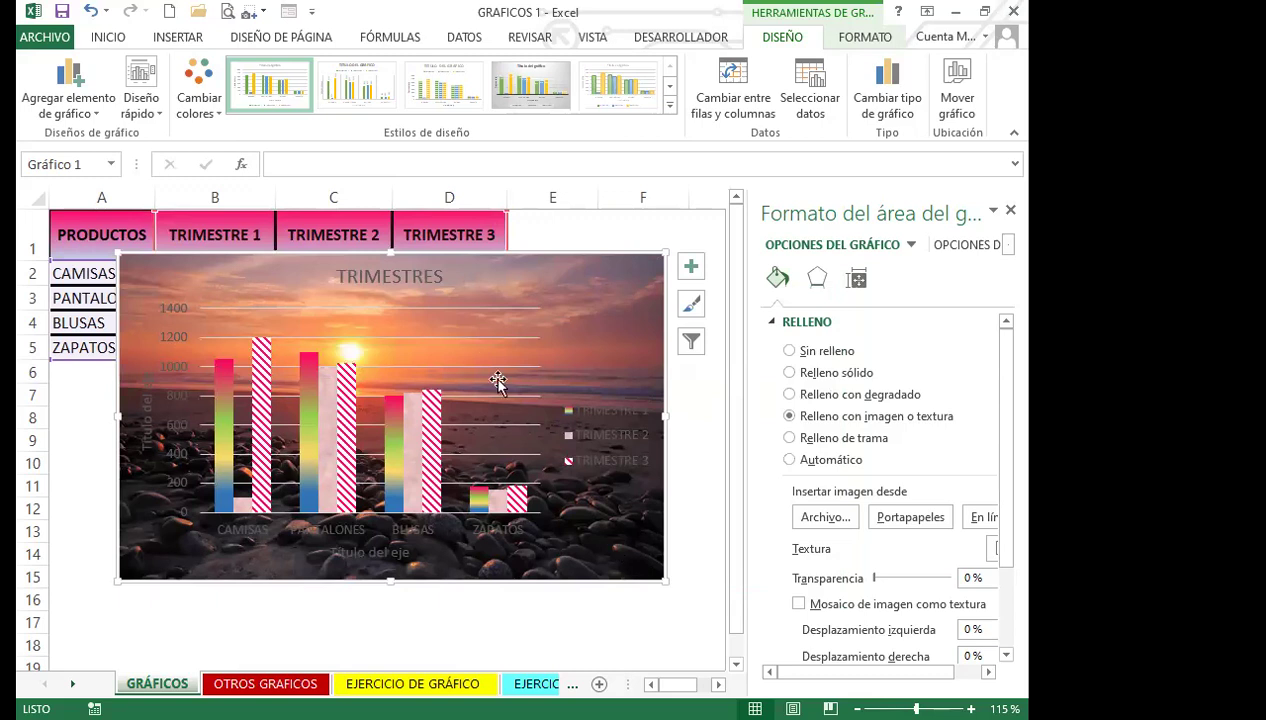
Set the major gridlines' dash type to dotted after trying the dashed style.
click(484, 338)
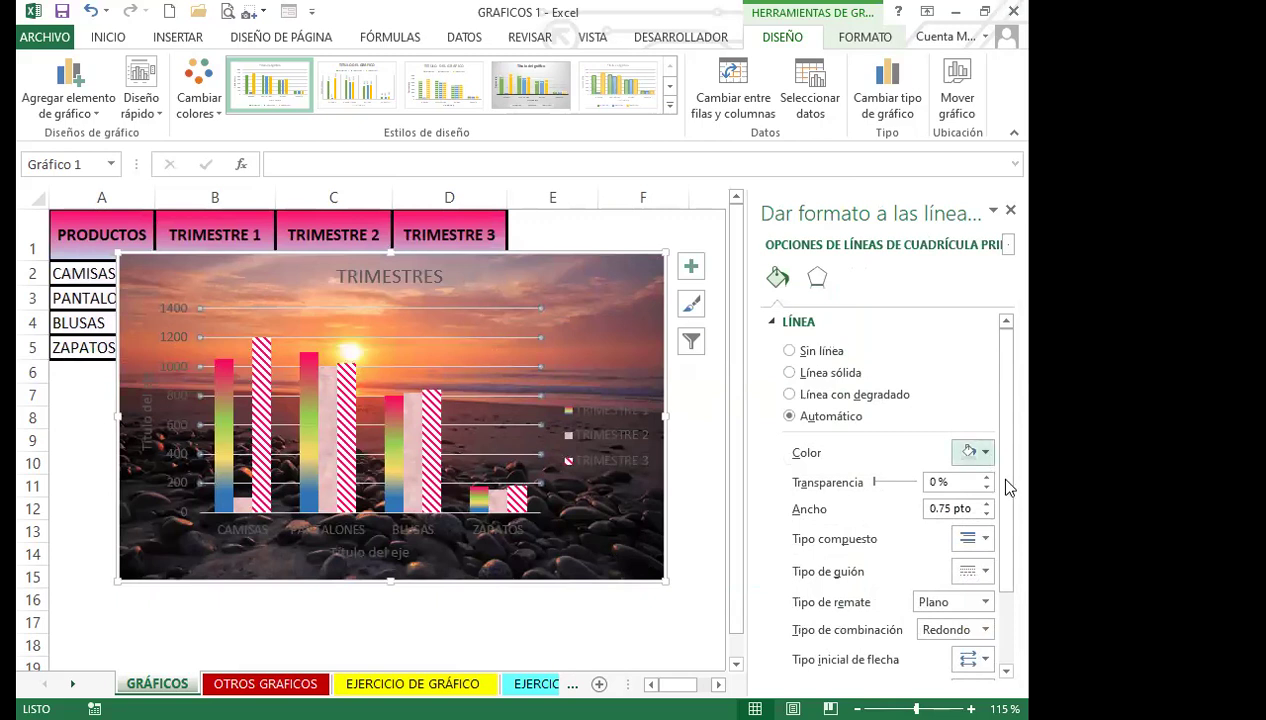
drag(1009, 441, 1020, 543)
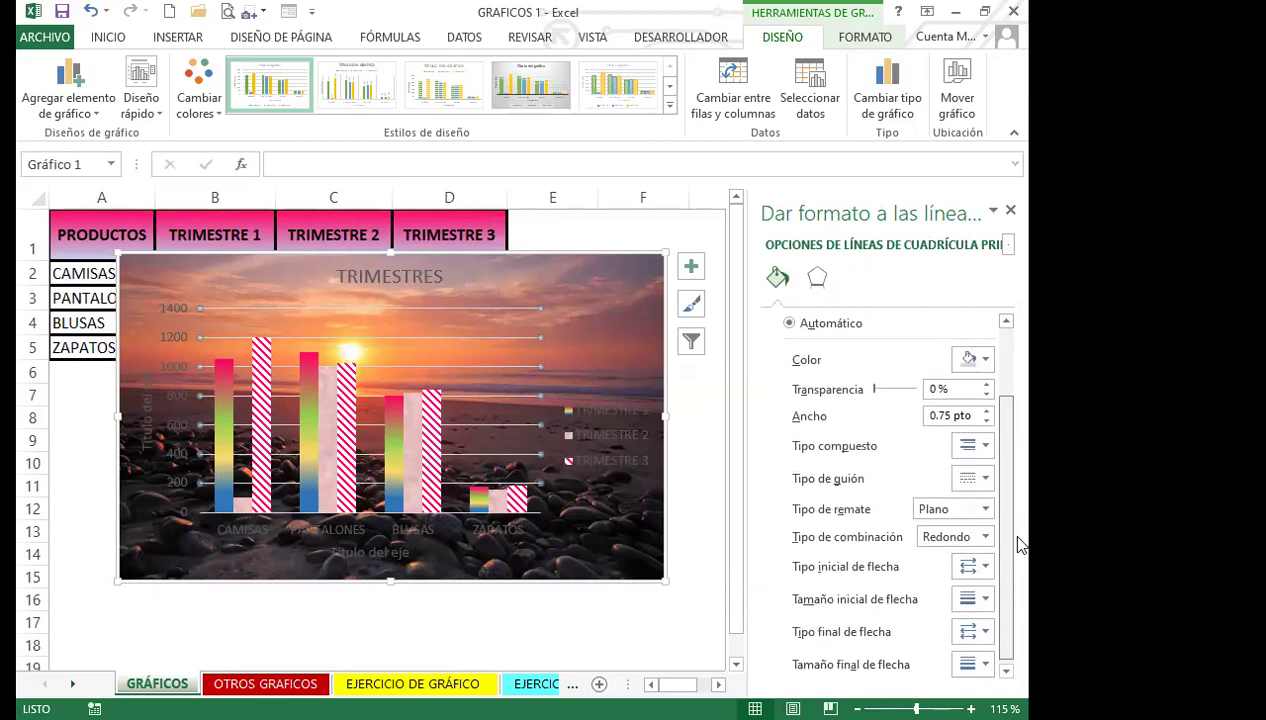
click(984, 474)
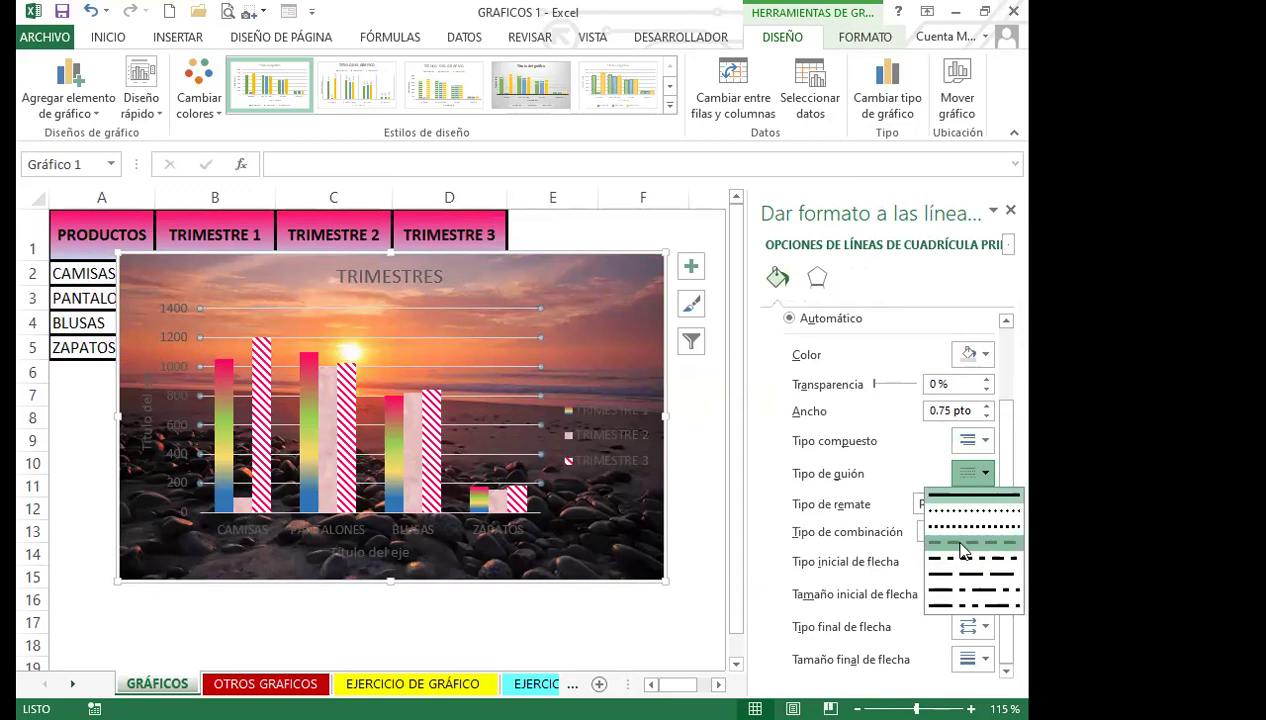
click(961, 546)
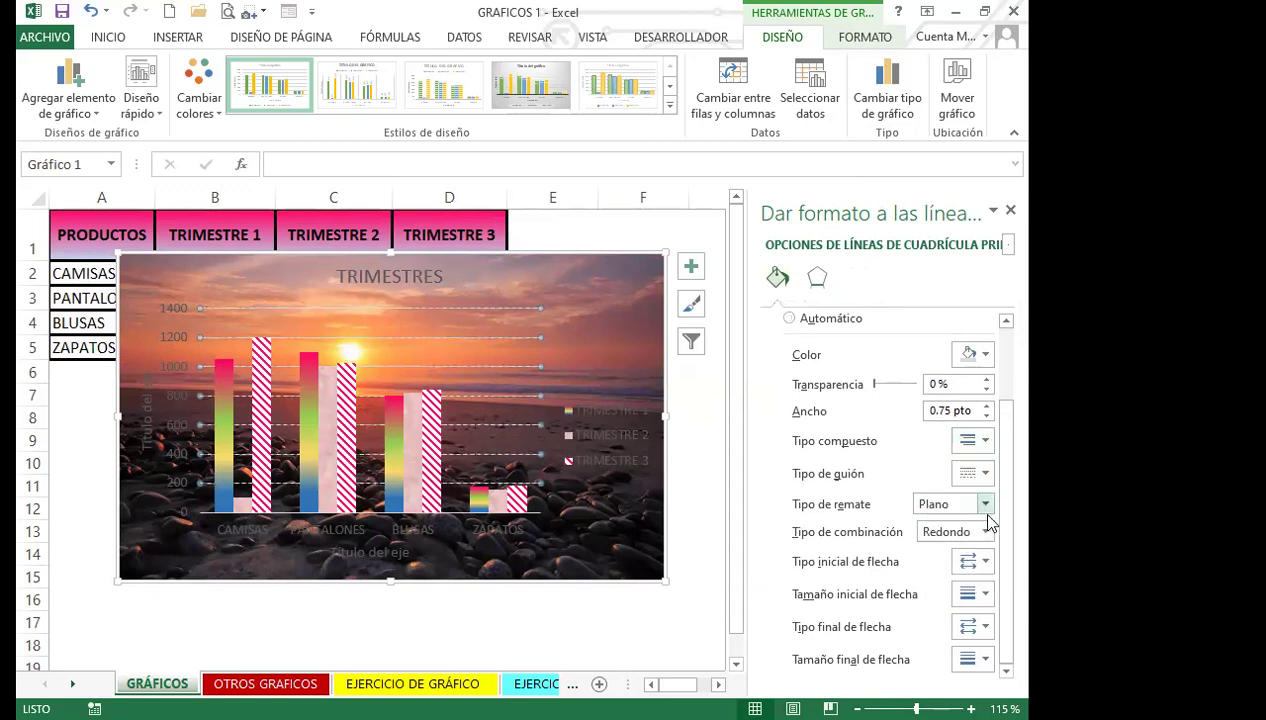
click(984, 474)
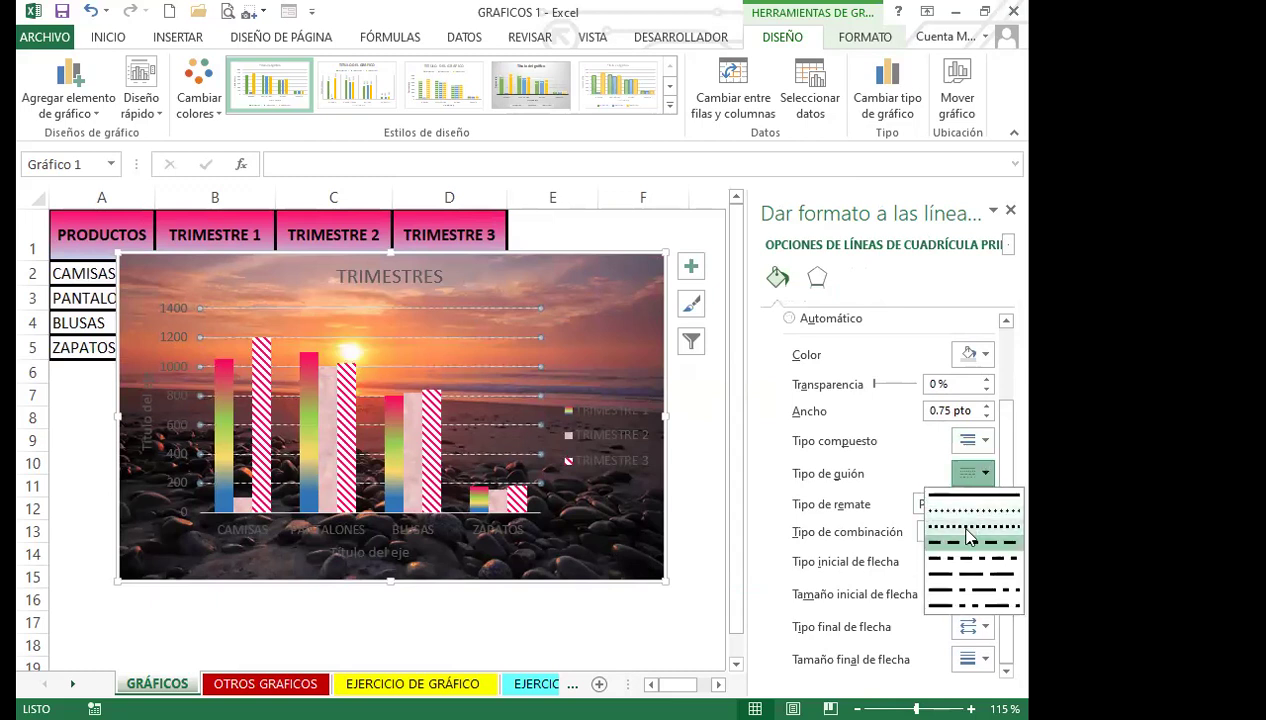
click(978, 525)
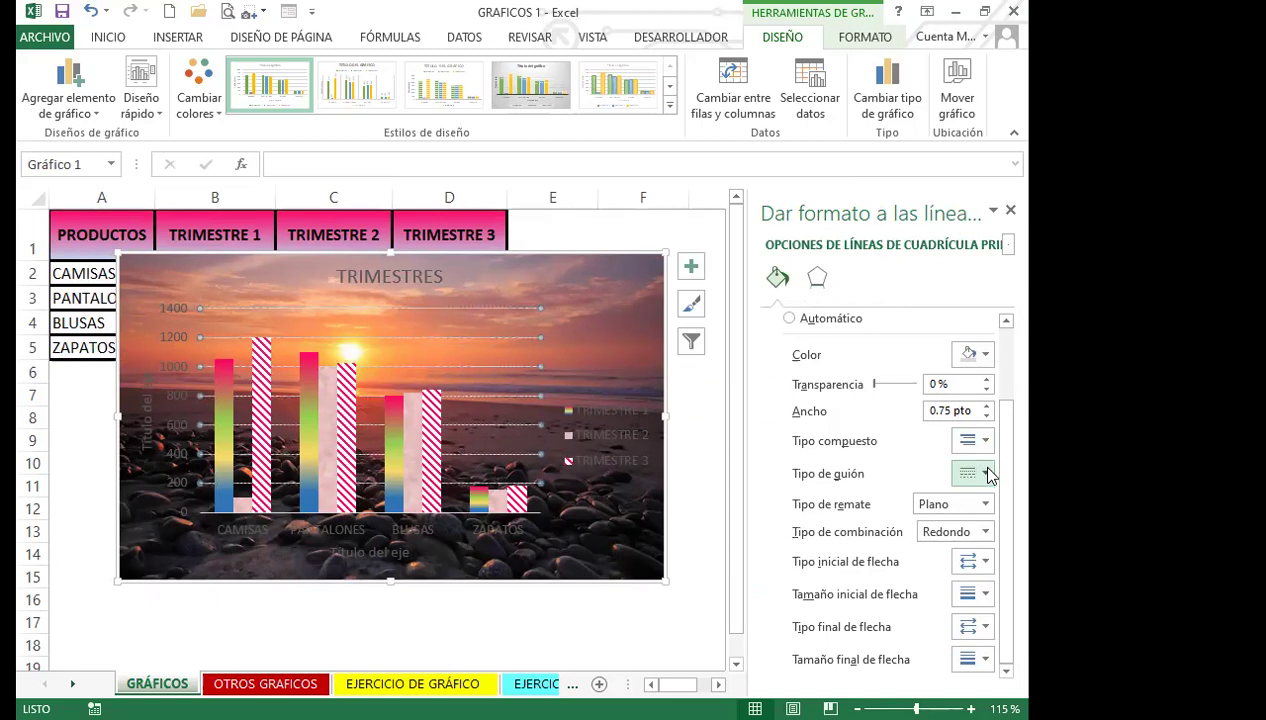
click(986, 474)
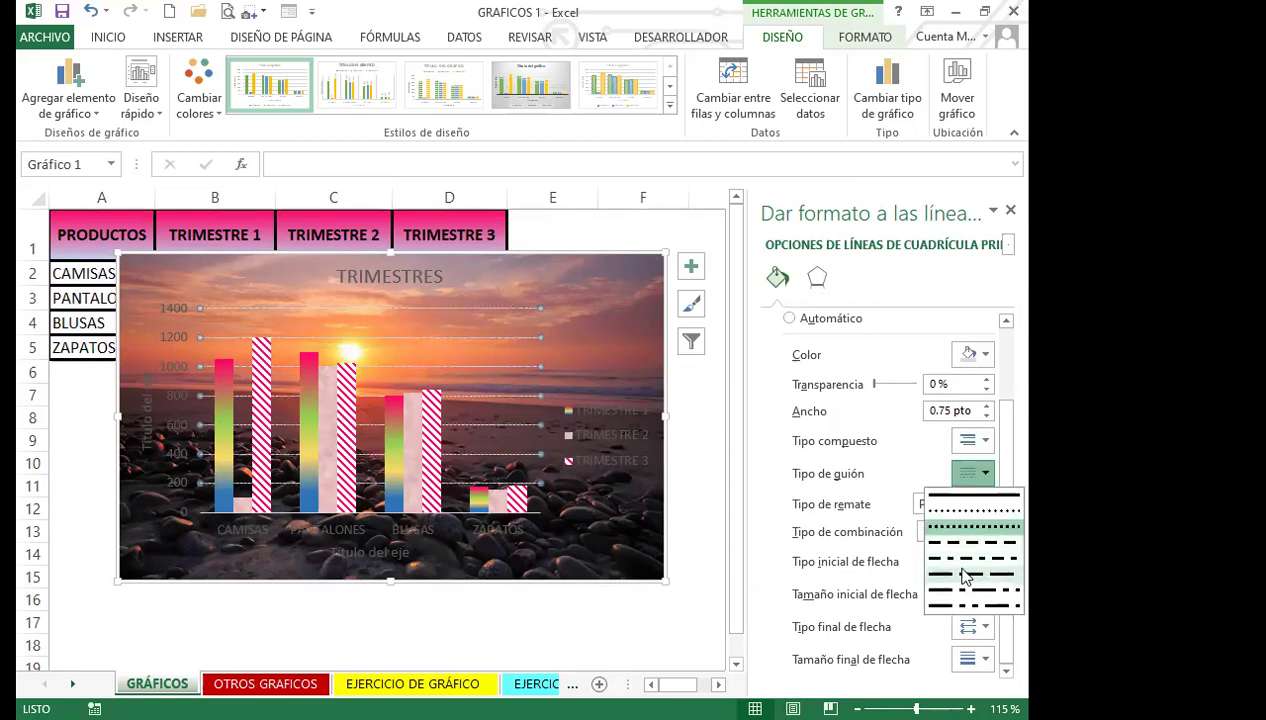
click(988, 476)
click(989, 476)
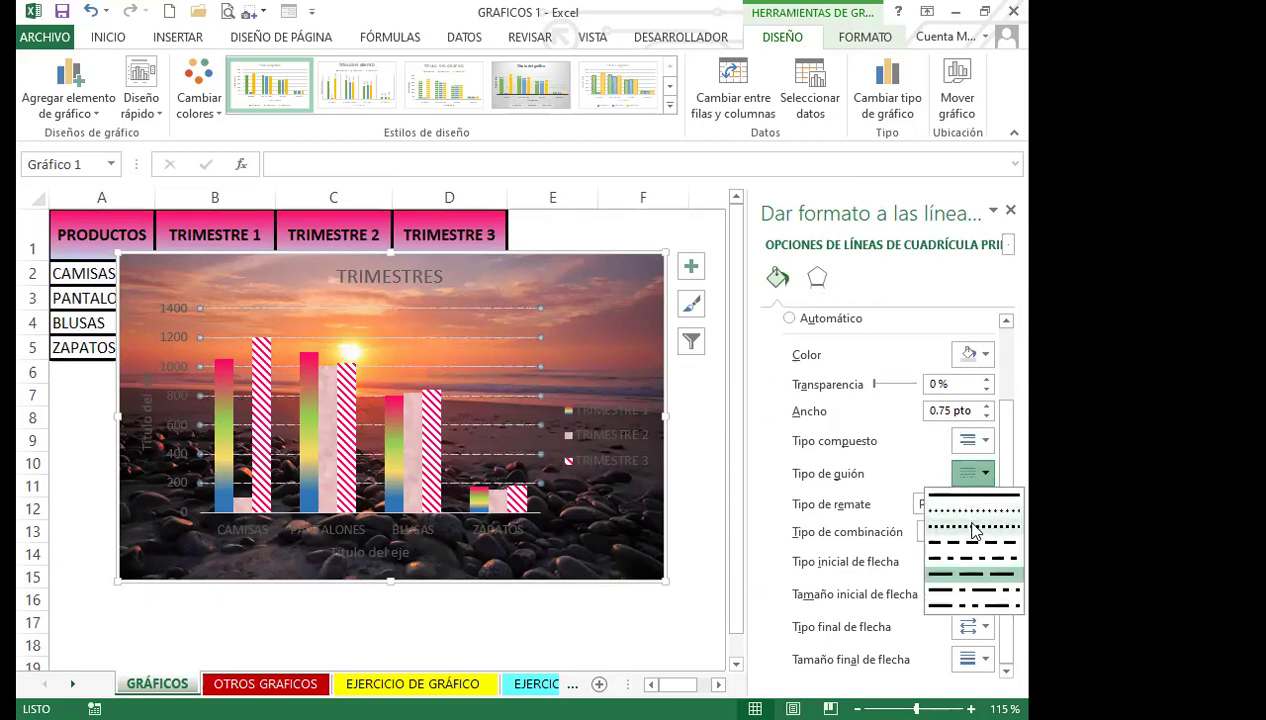
click(974, 528)
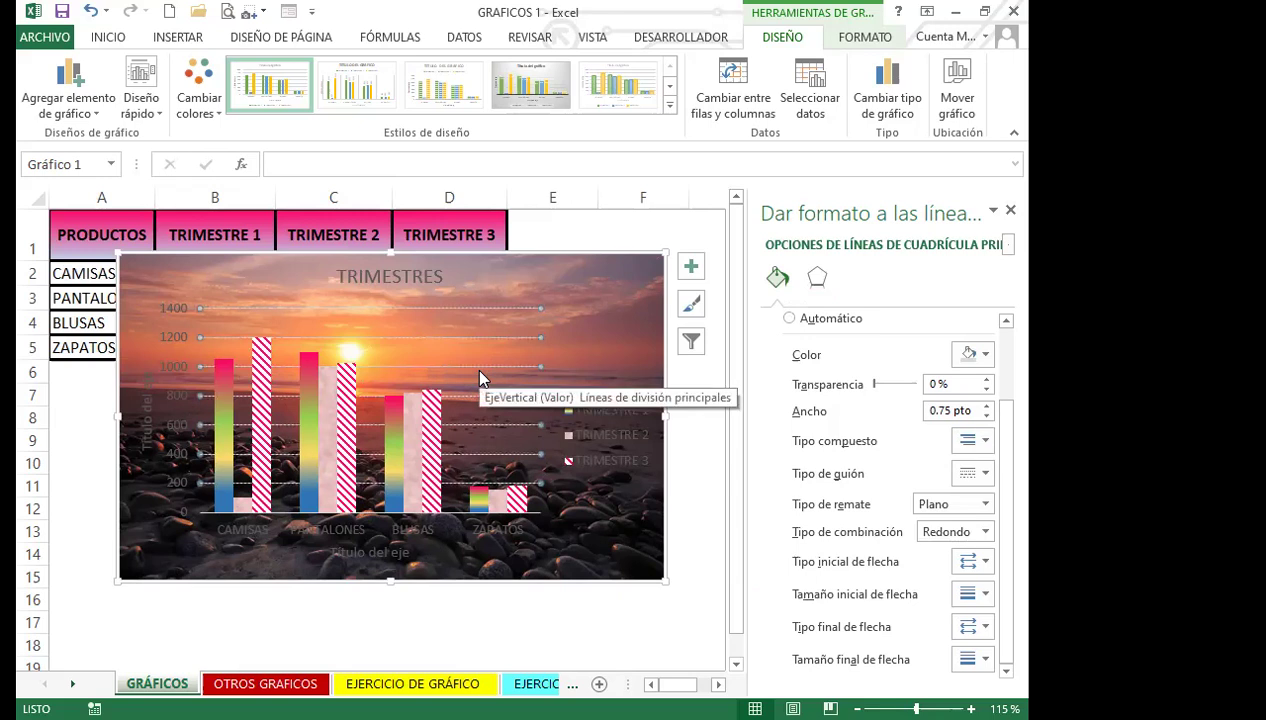
Fill the chart legend with a light peach colour.
click(607, 462)
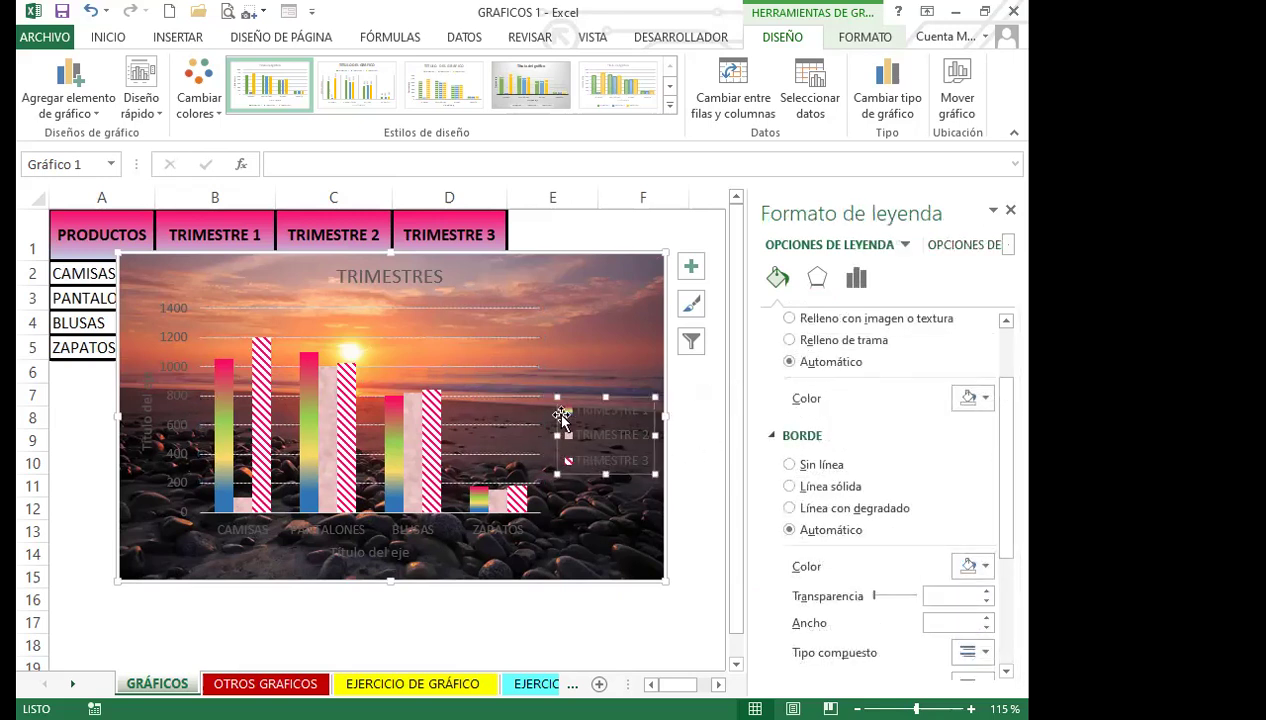
click(985, 398)
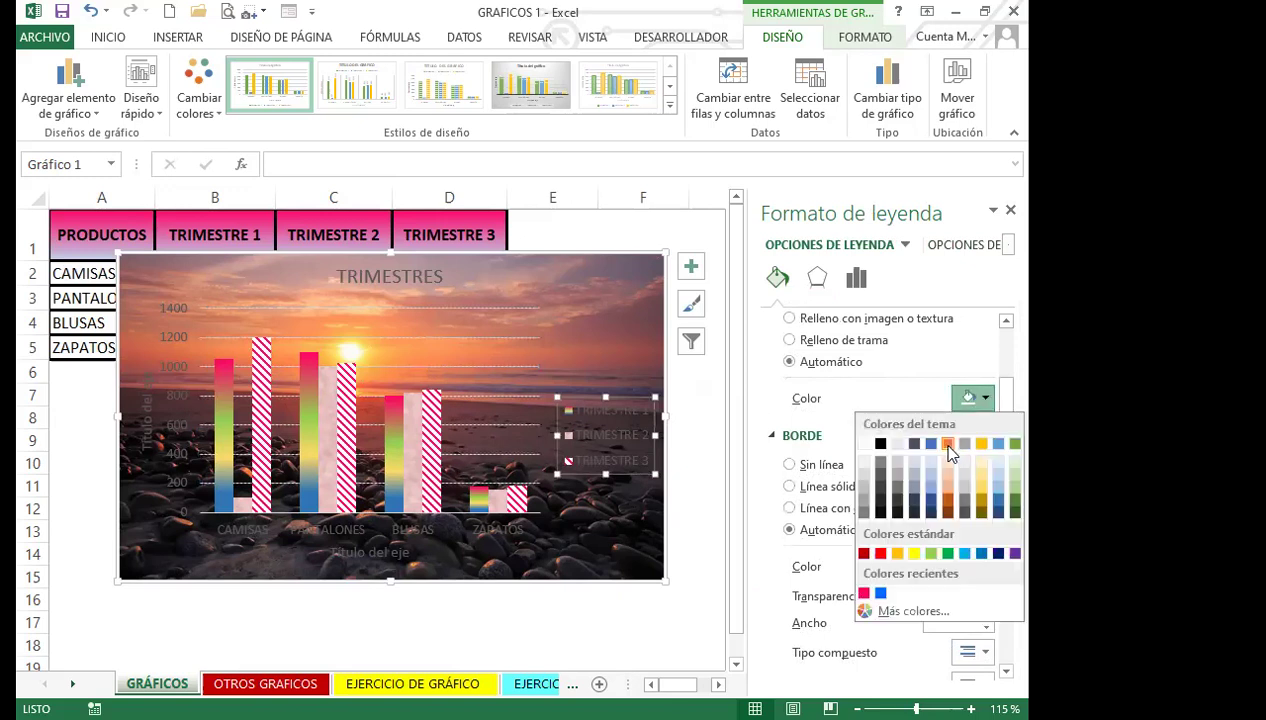
click(948, 474)
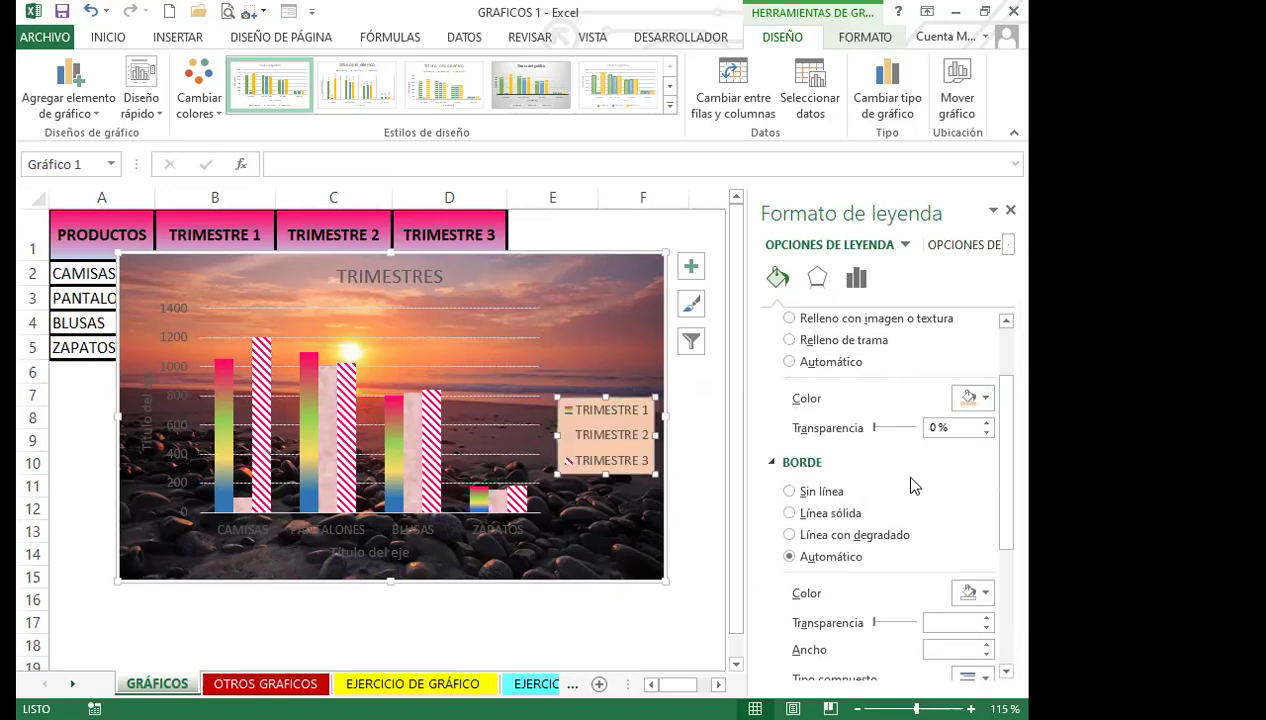
click(366, 552)
Fill the category axis labels with grey.
click(285, 528)
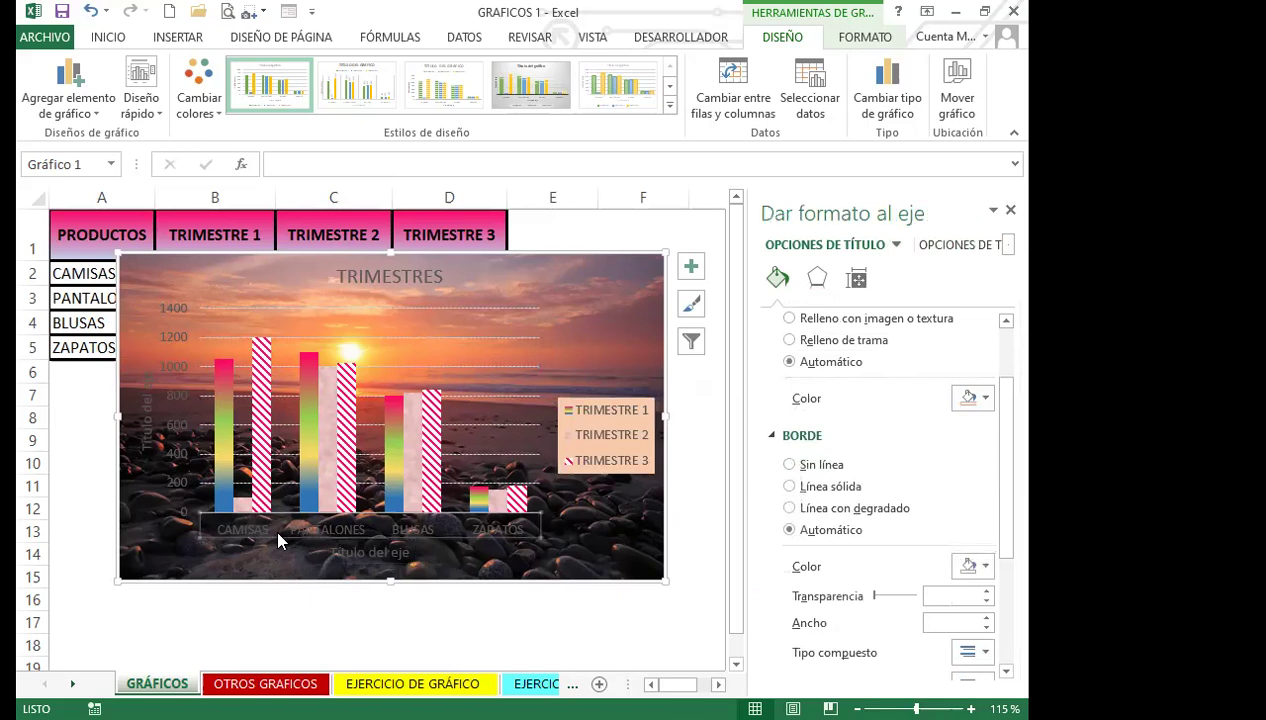
click(977, 405)
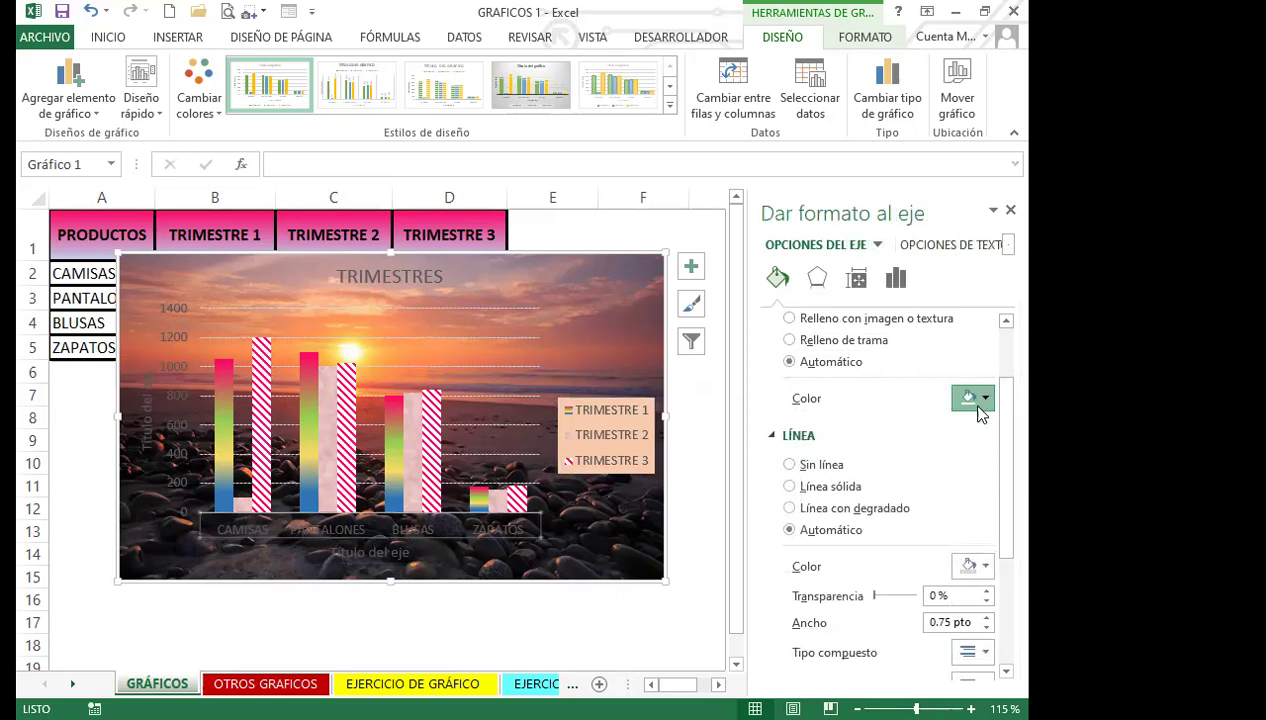
click(916, 490)
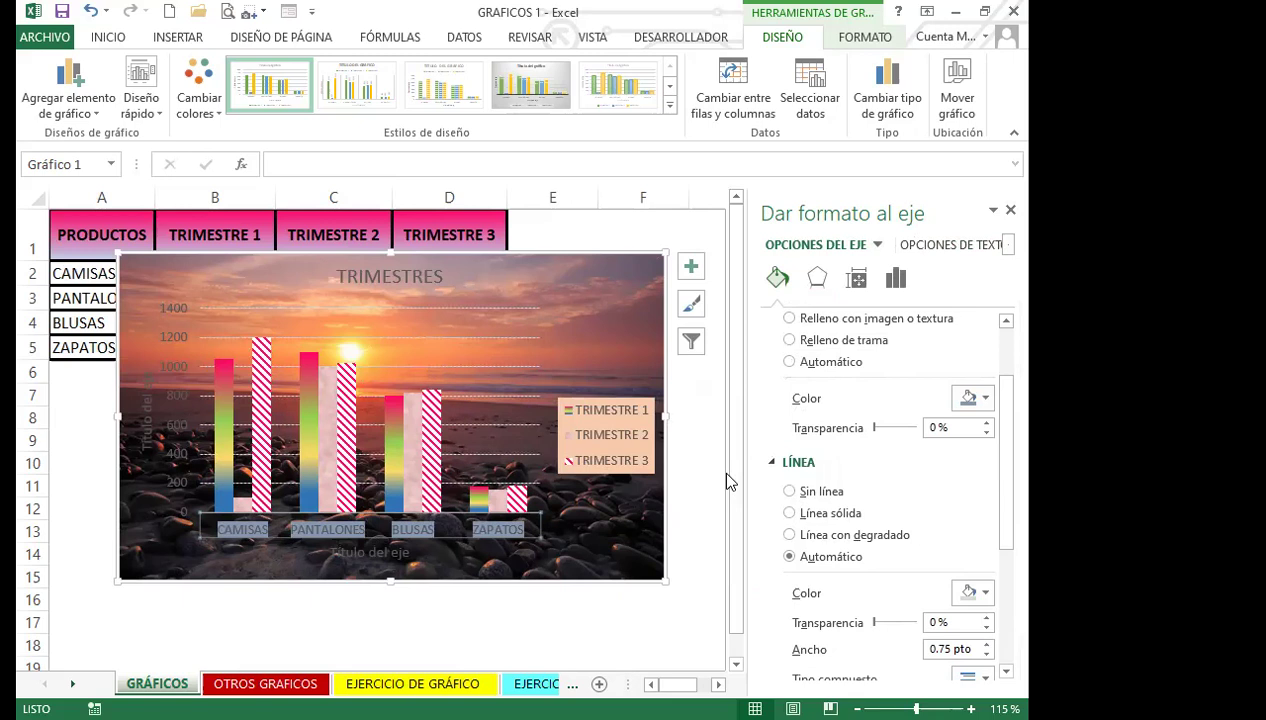
Close the axis pane and move the chart below the sales table, against the left edge.
click(1010, 210)
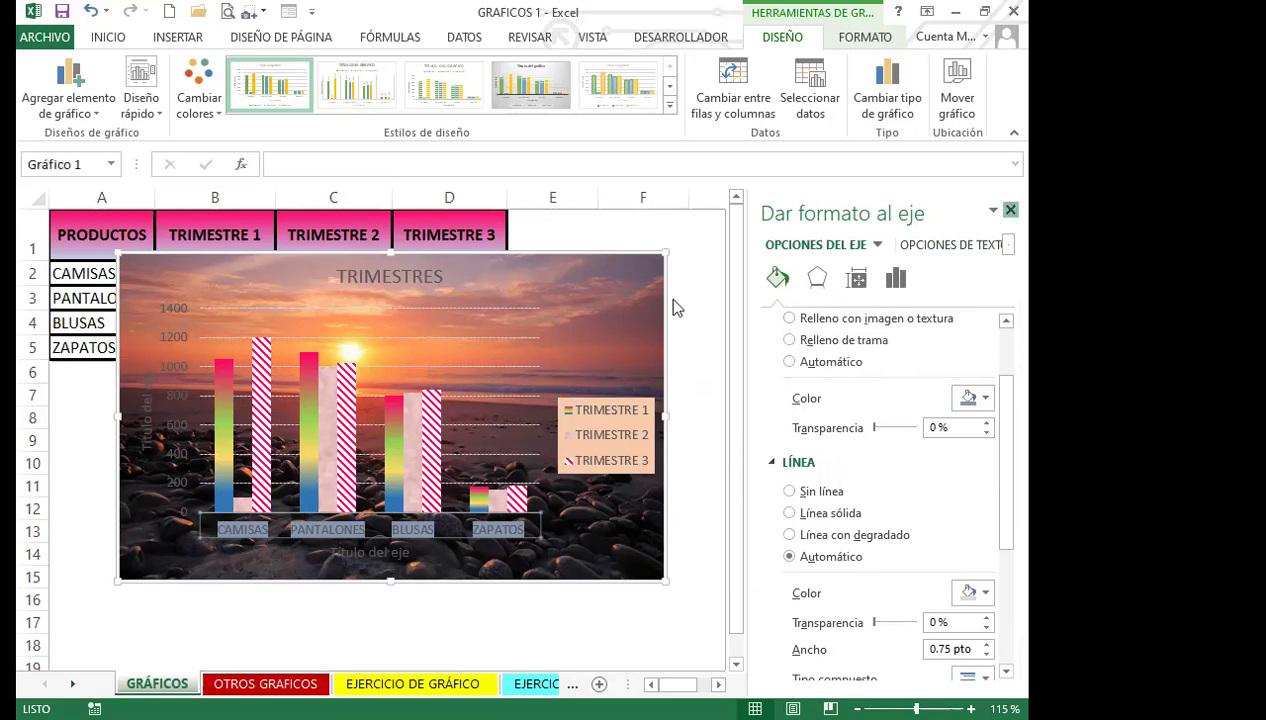
drag(583, 333, 535, 451)
scroll(531, 452, down, 3)
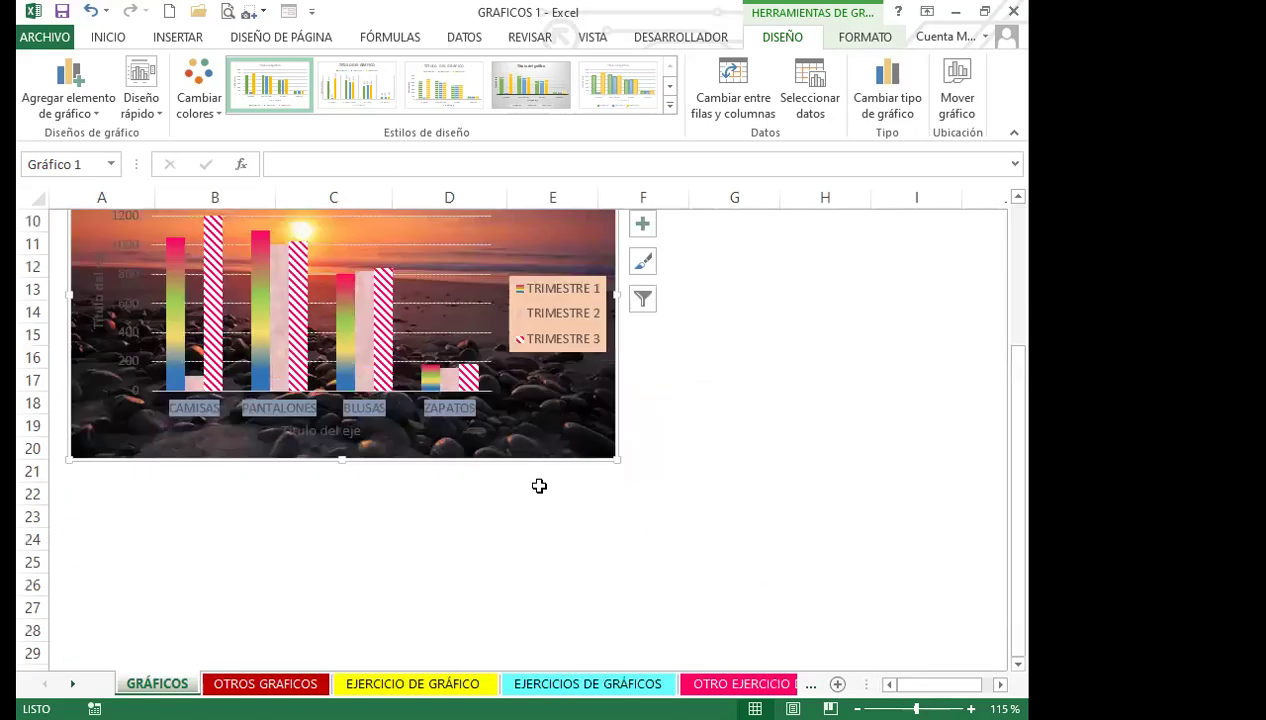
scroll(537, 486, up, 3)
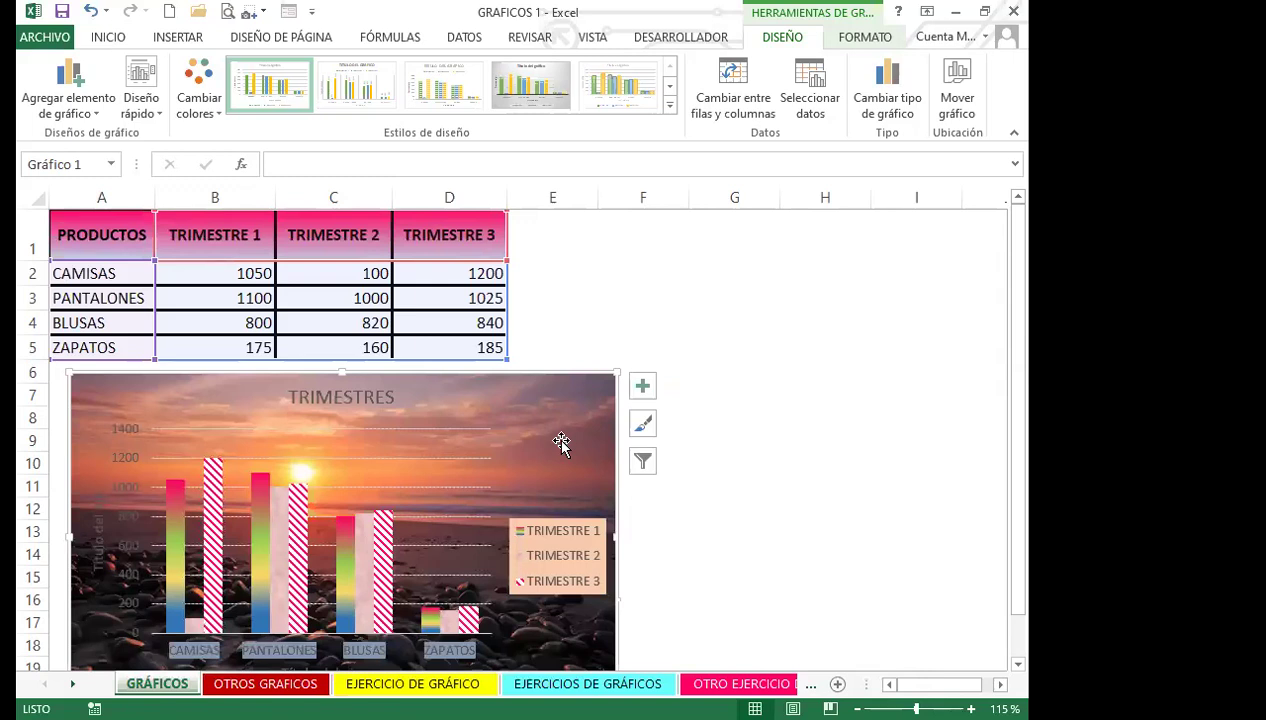
scroll(555, 430, down, 2)
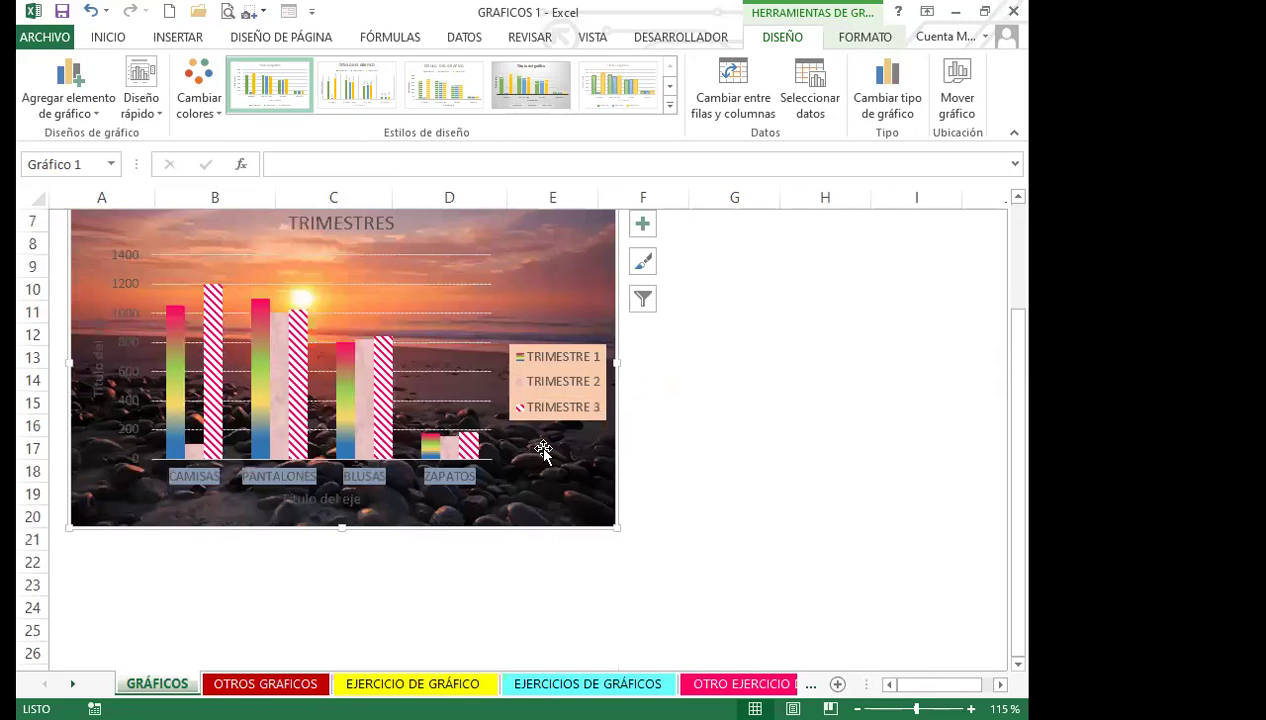
scroll(545, 450, up, 2)
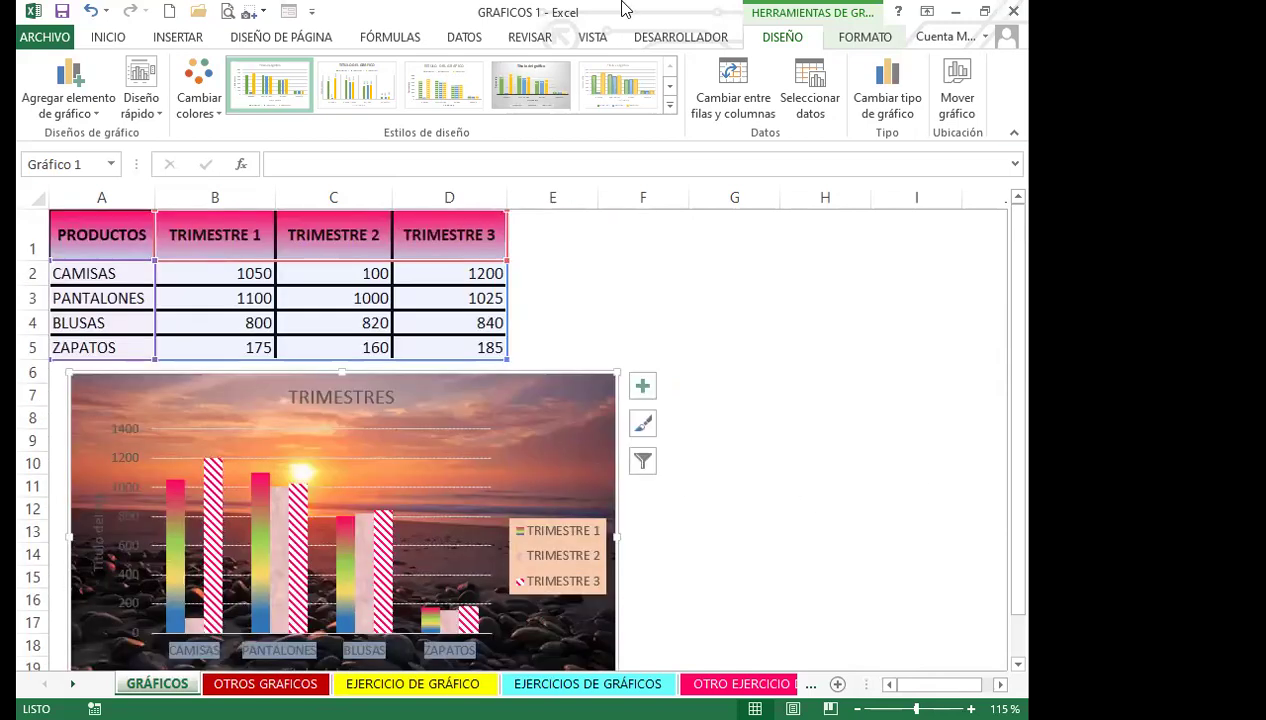
drag(540, 407, 503, 444)
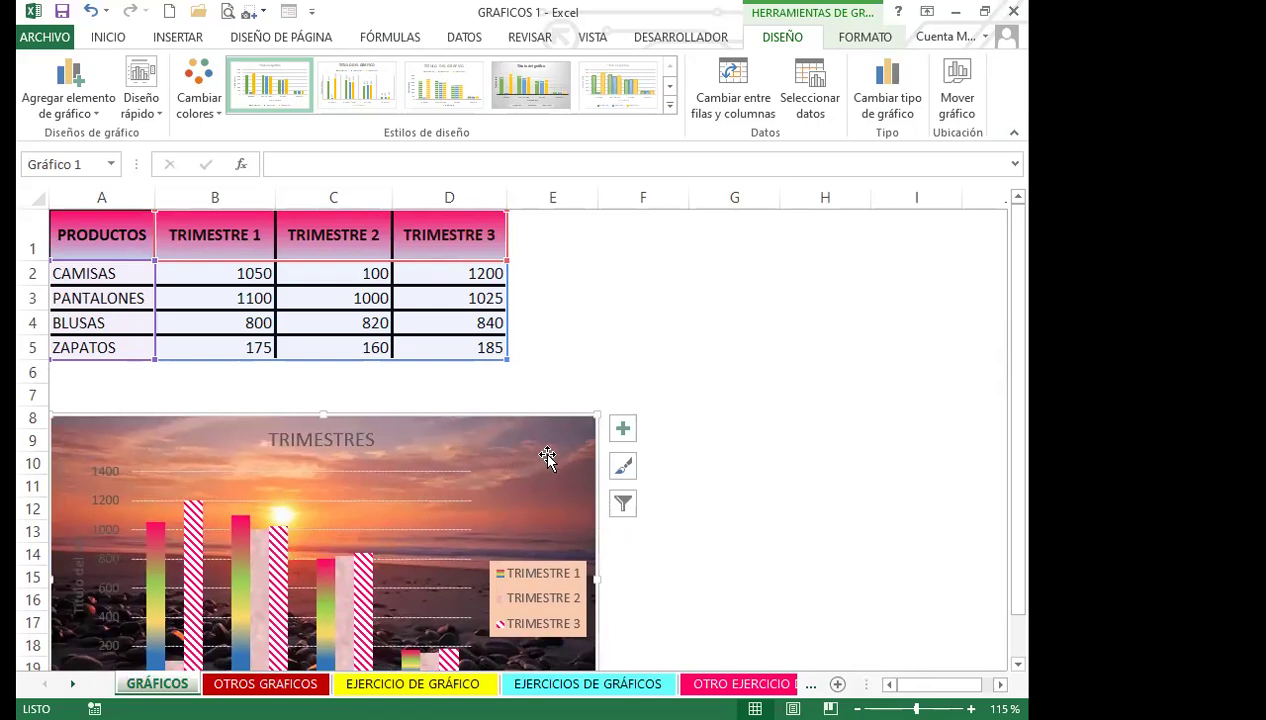
click(402, 373)
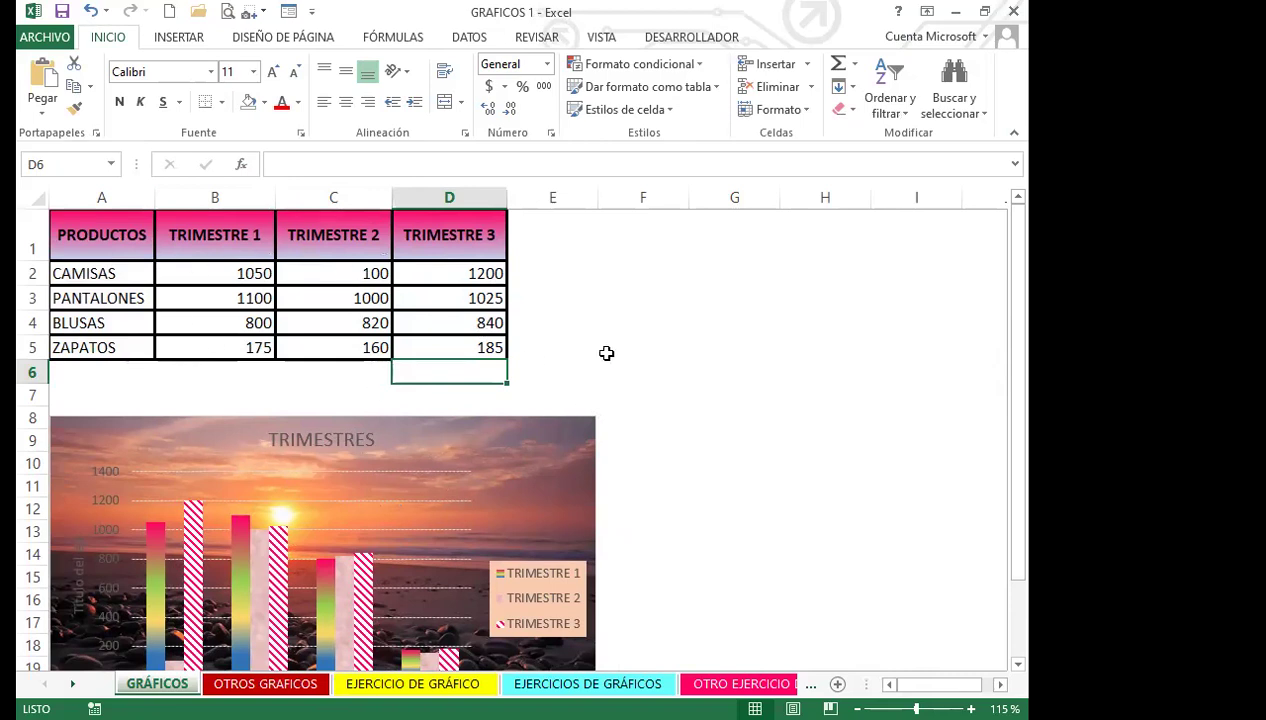
Insert a 3D pie chart from the sales table A1:D5.
drag(112, 237, 460, 337)
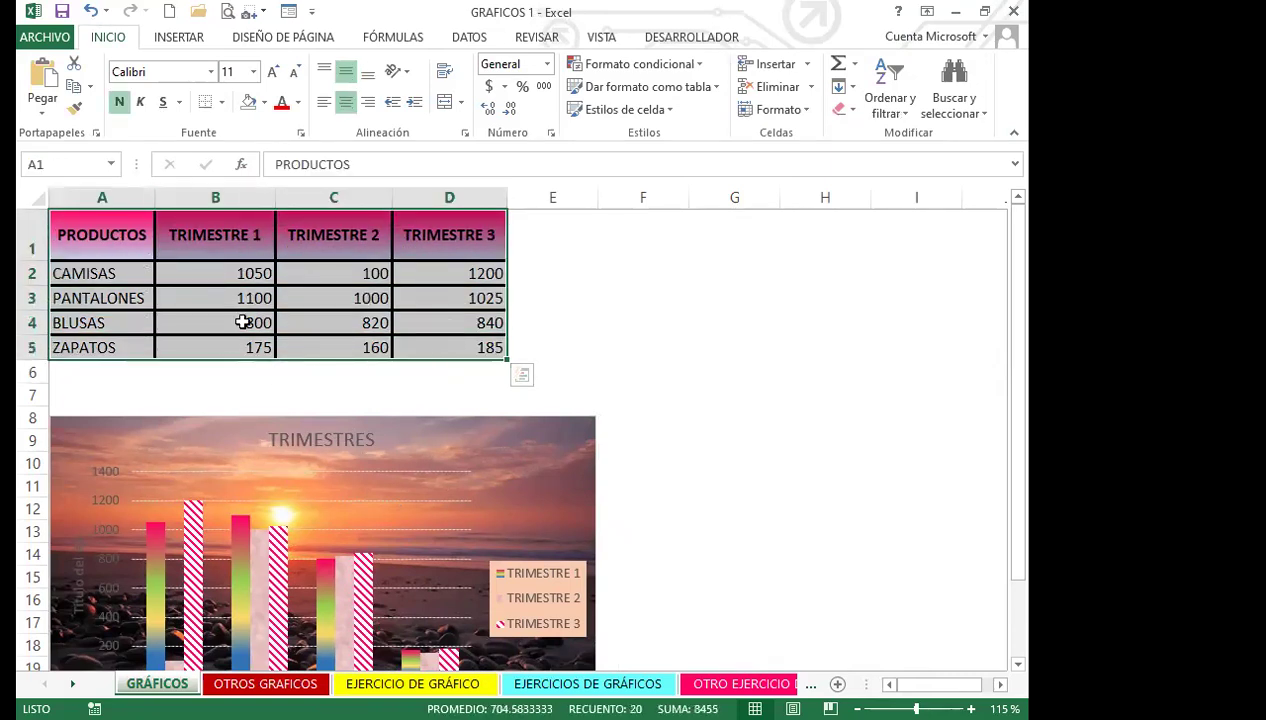
click(174, 38)
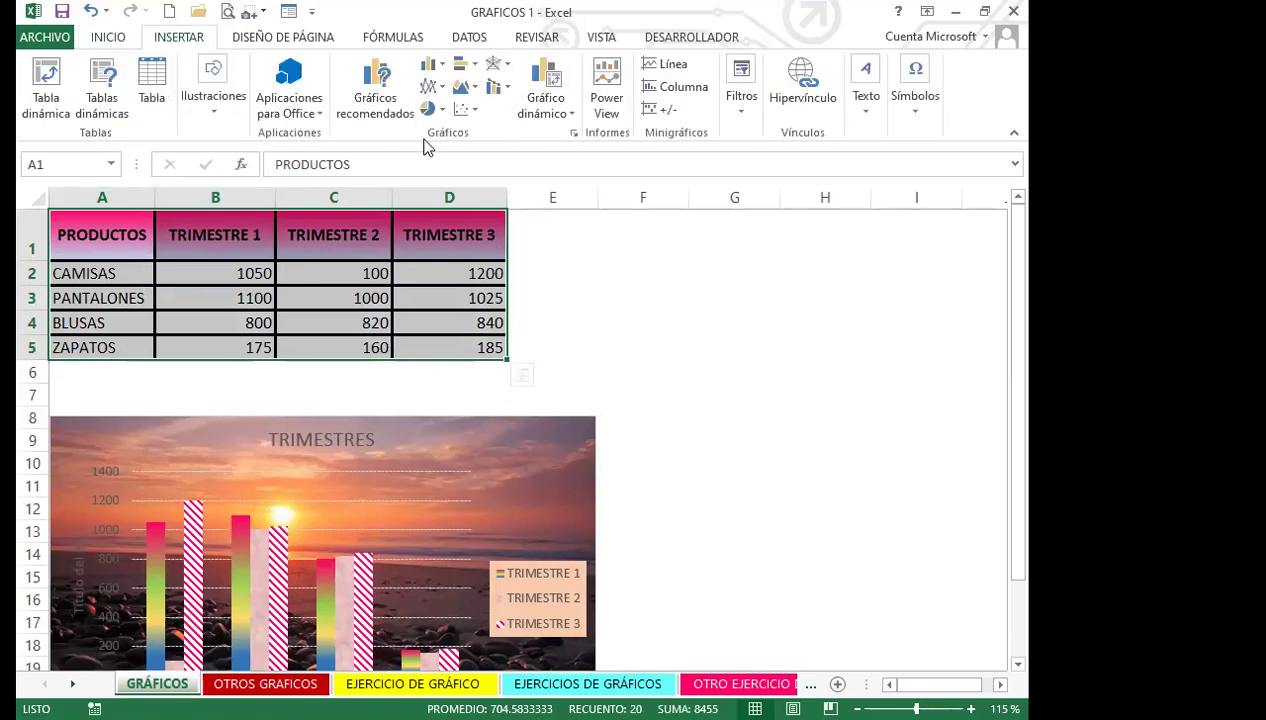
click(444, 112)
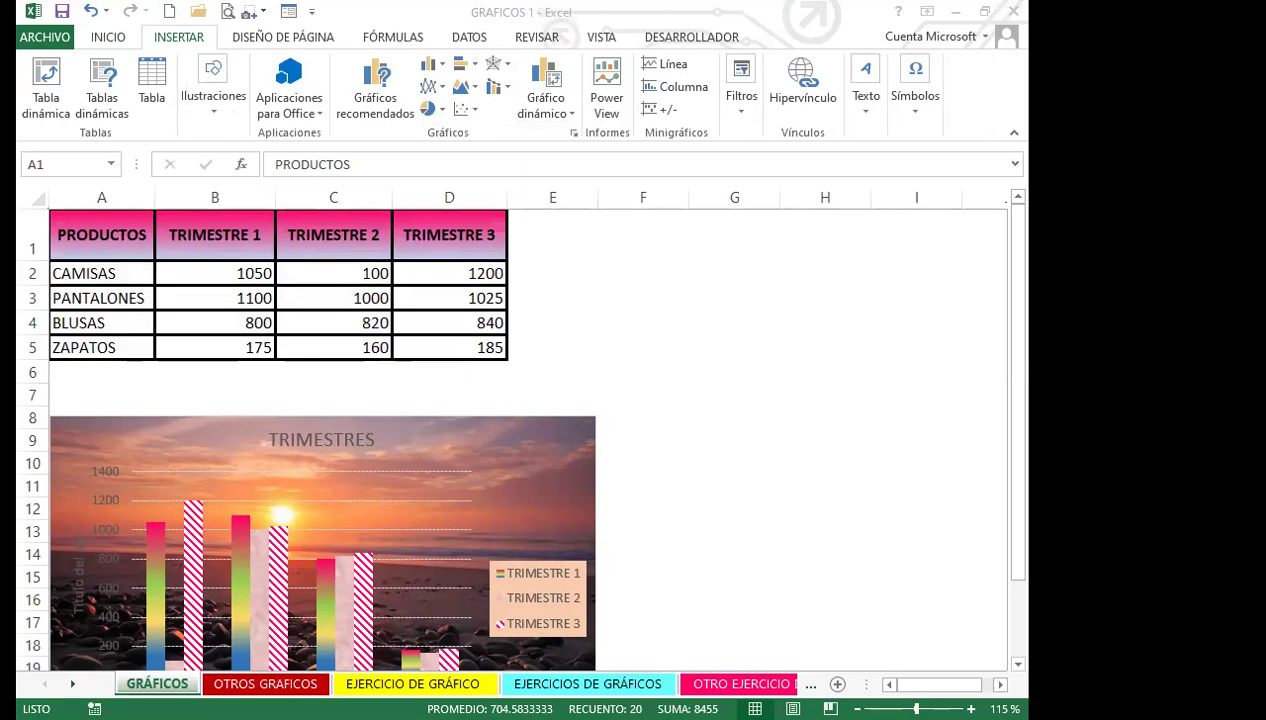
key(ctrl+a)
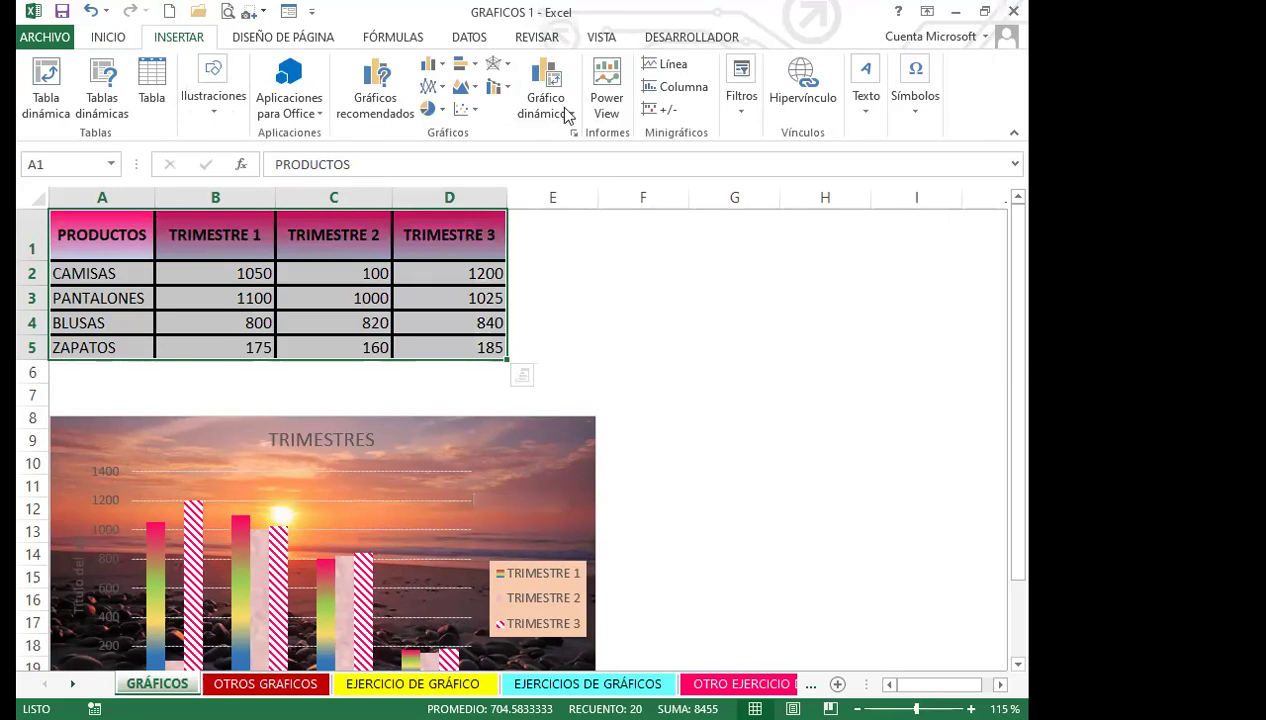
click(440, 110)
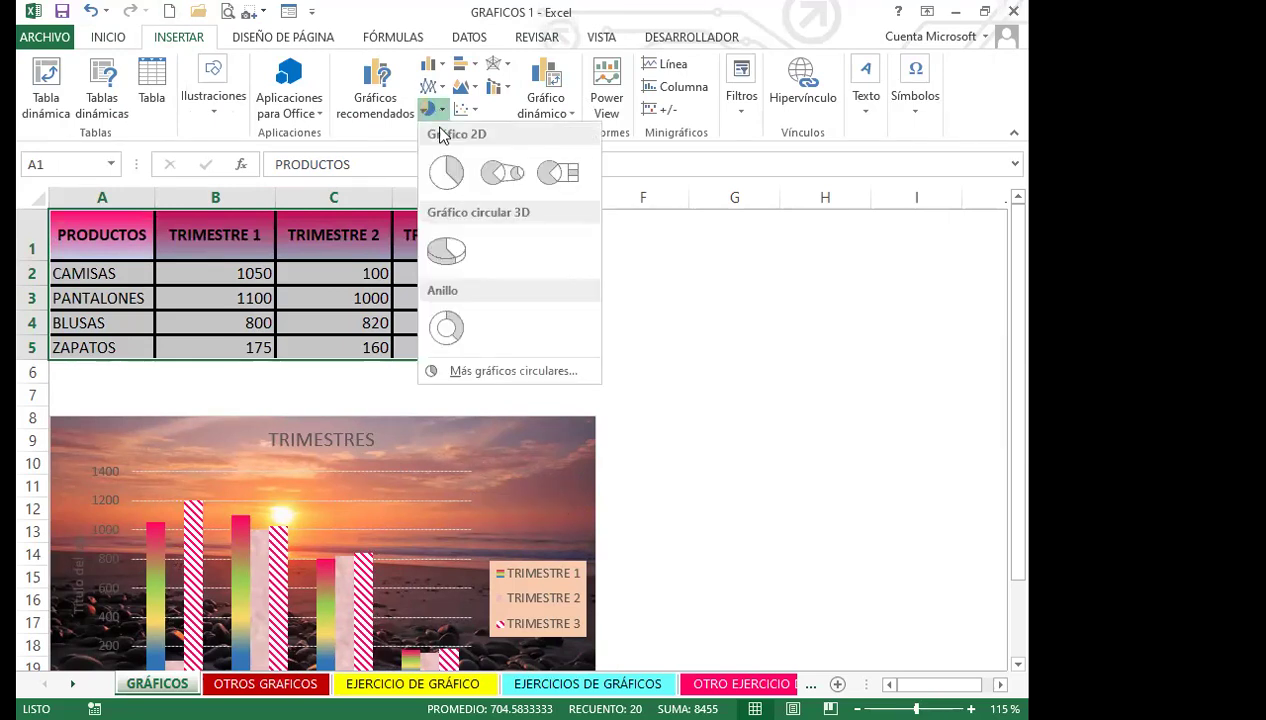
click(446, 252)
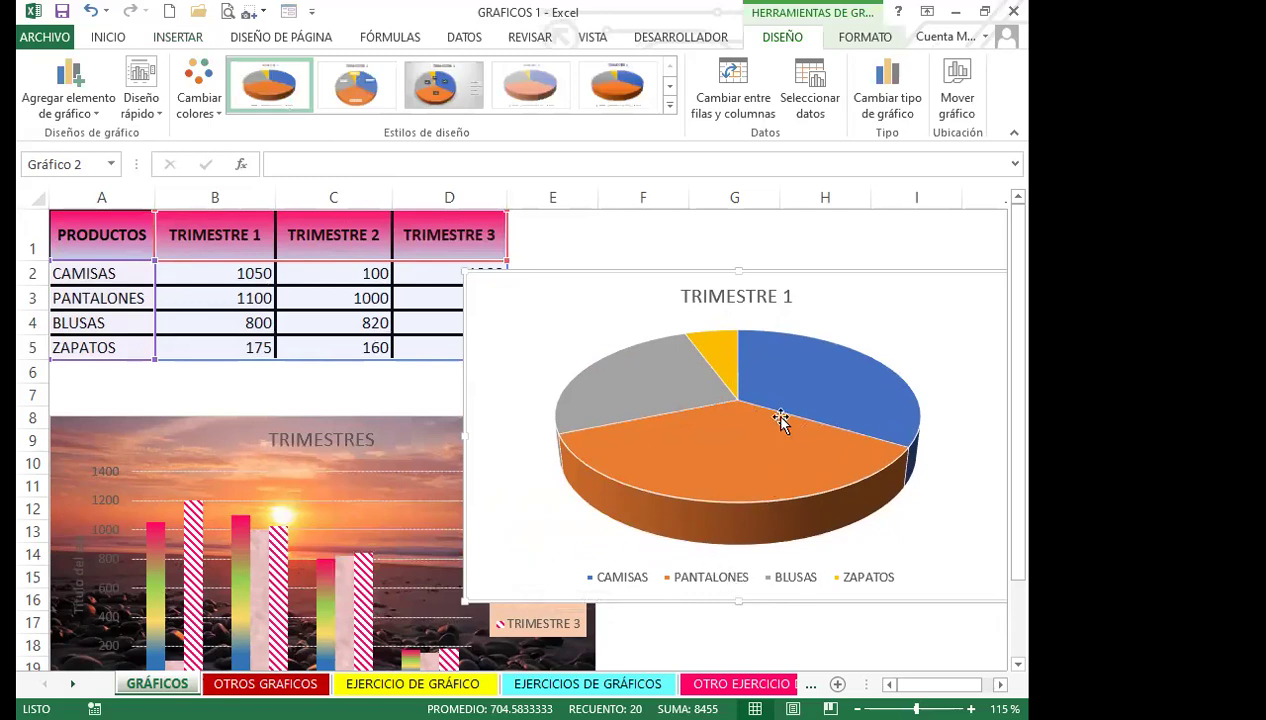
Move the TRIMESTRE 1 pie chart below the sales table, undoing an accidental plot-area move.
scroll(781, 420, down, 1)
drag(923, 291, 790, 400)
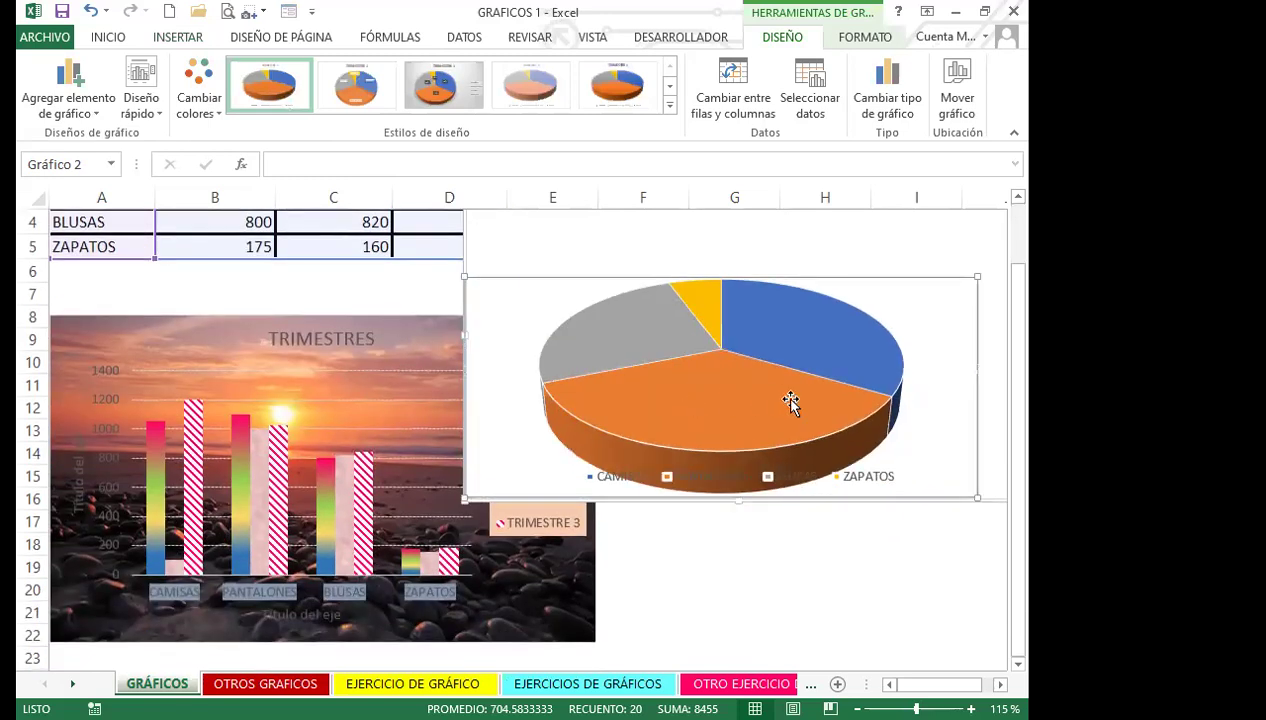
key(ctrl+z)
scroll(840, 390, up, 1)
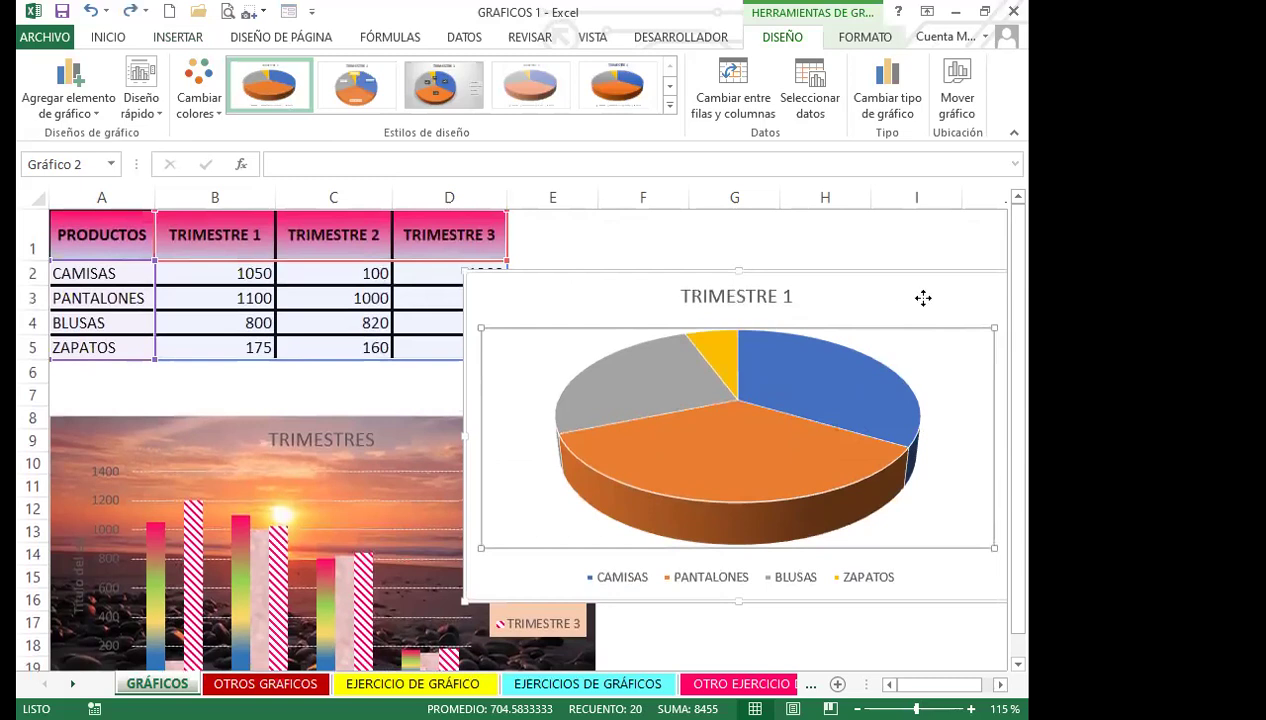
drag(923, 298, 494, 404)
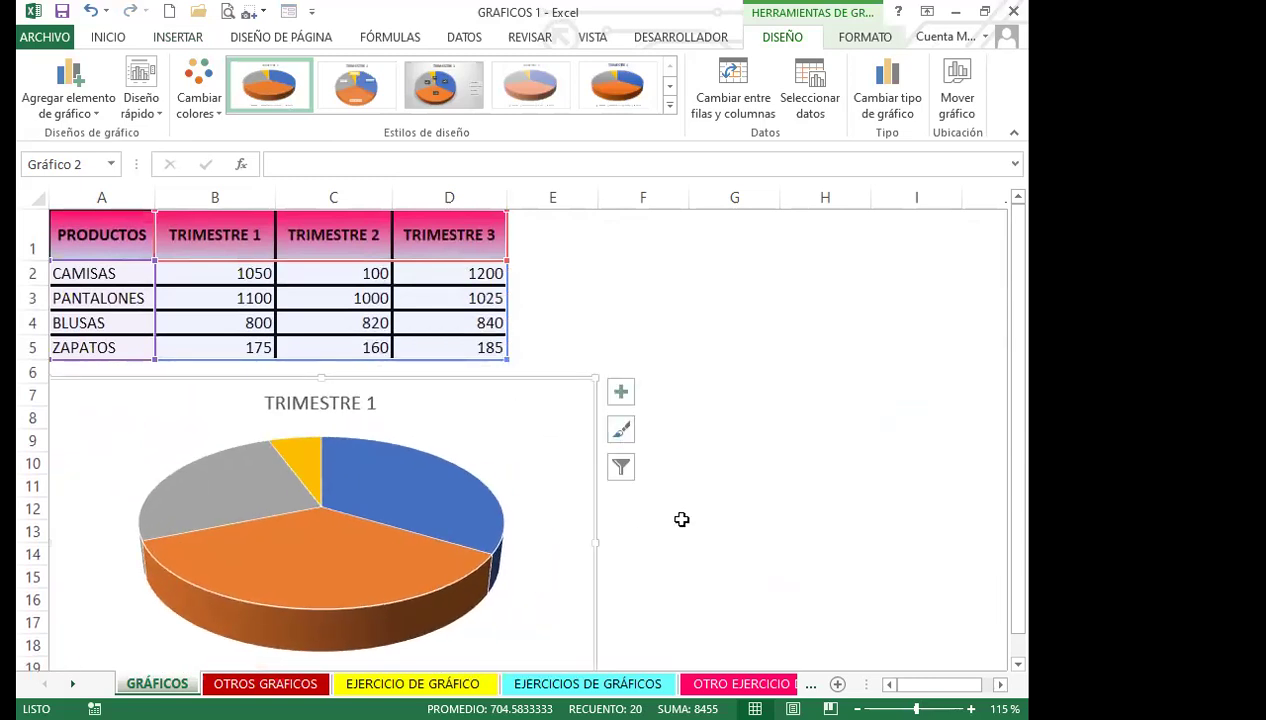
Apply the quick layout with percentage slice labels and a right-side legend to the TRIMESTRE 1 pie.
scroll(613, 540, down, 1)
scroll(359, 424, up, 1)
drag(494, 274, 438, 265)
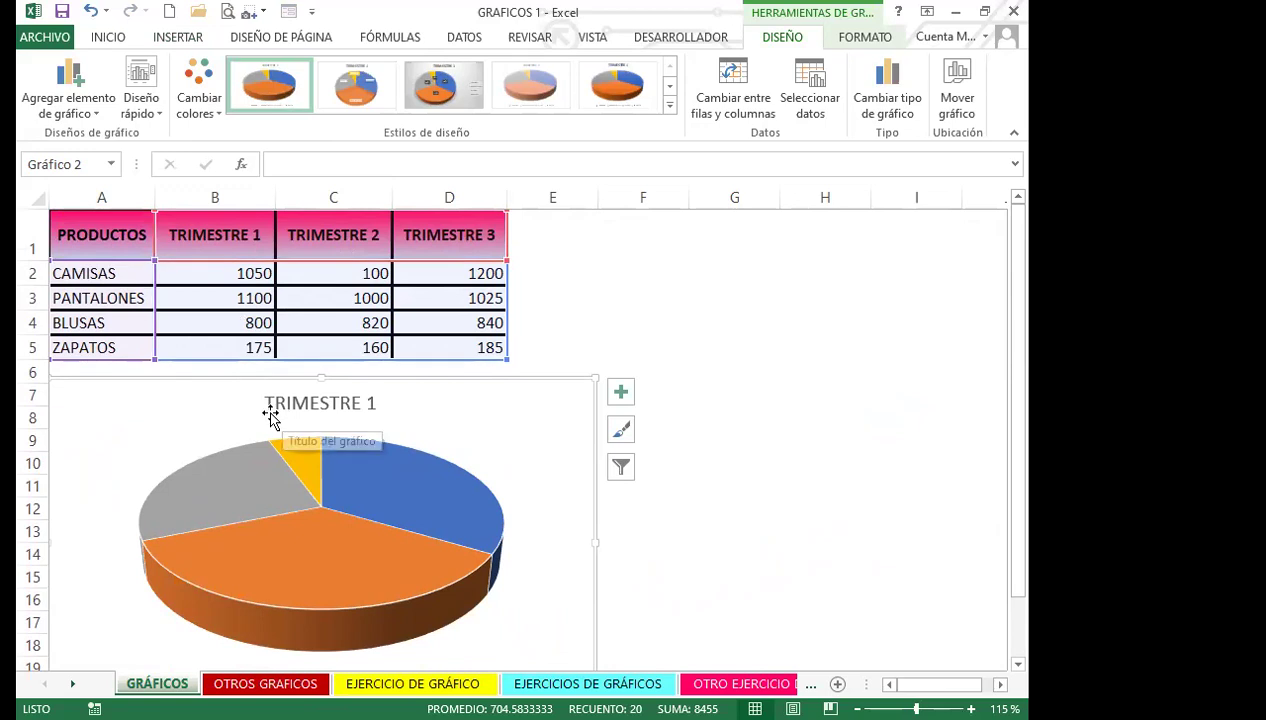
scroll(503, 450, down, 1)
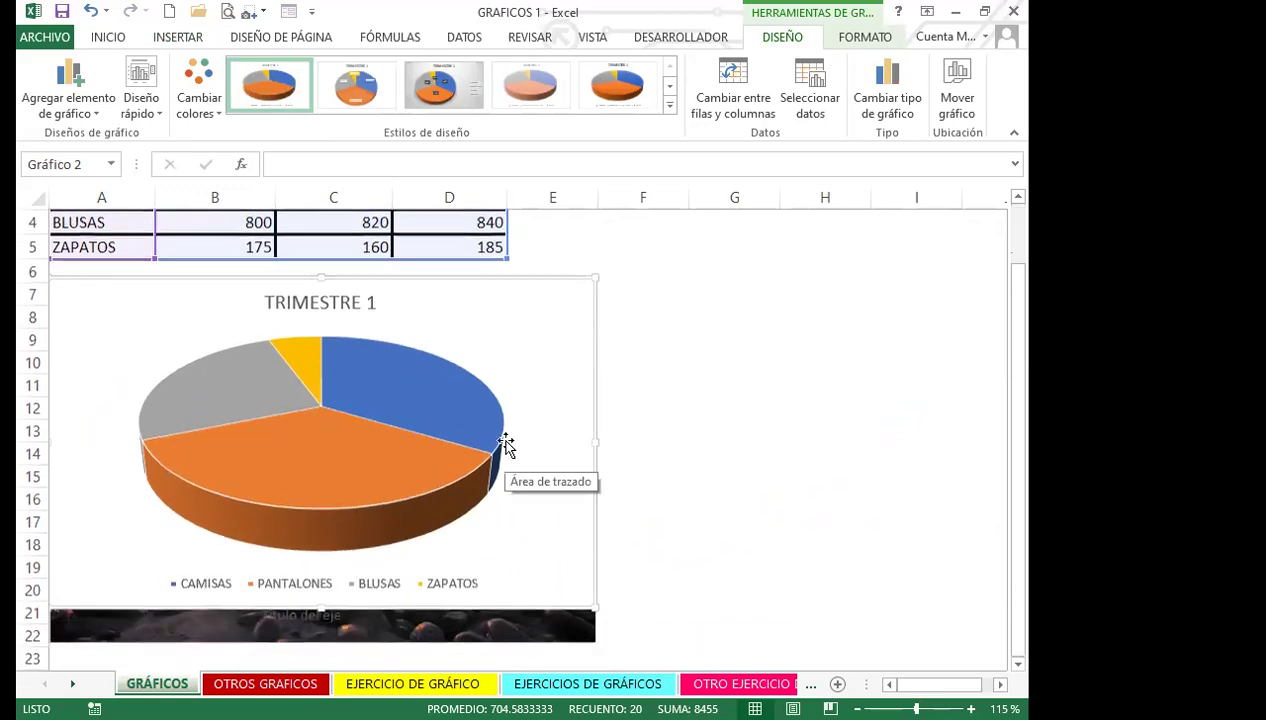
click(145, 105)
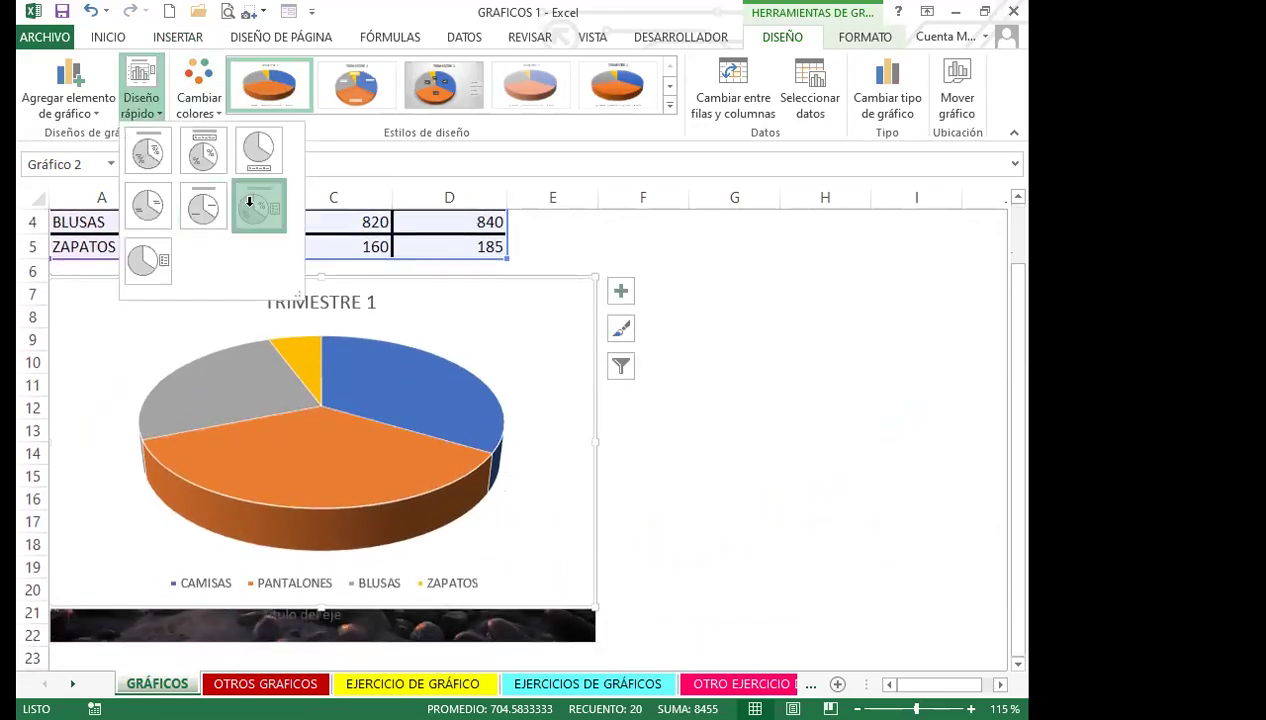
click(251, 204)
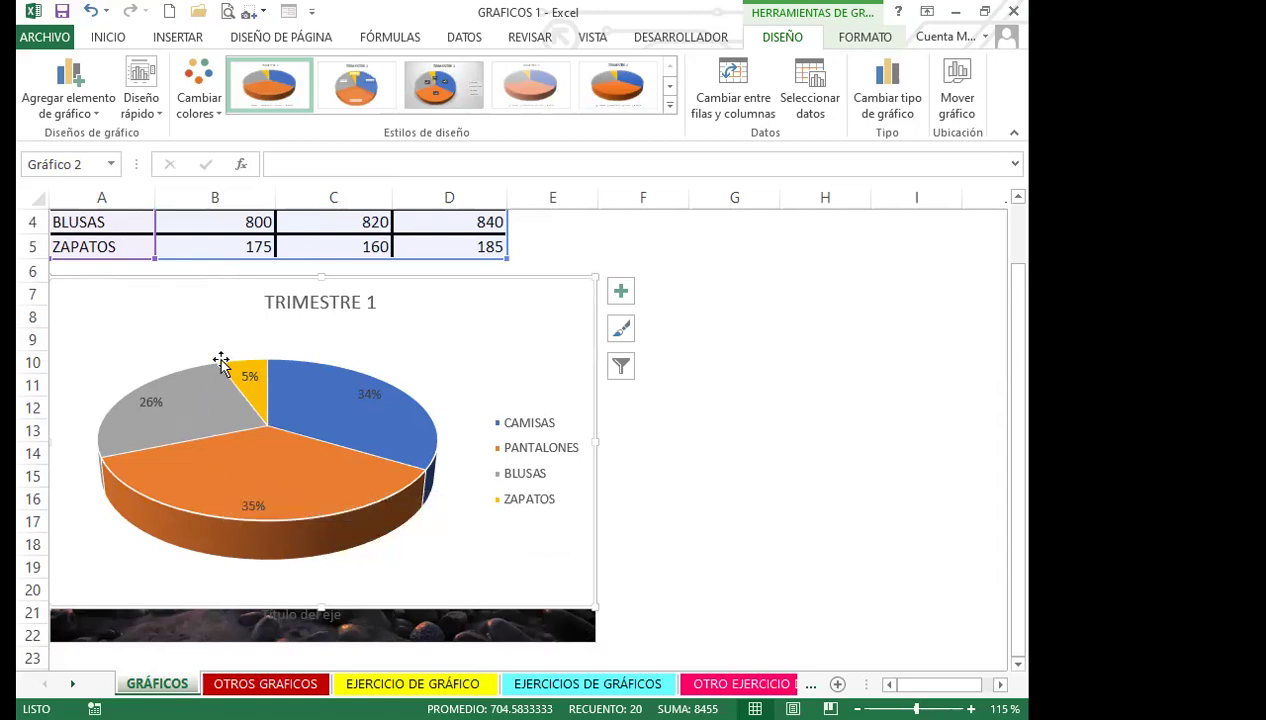
mouse_move(340, 445)
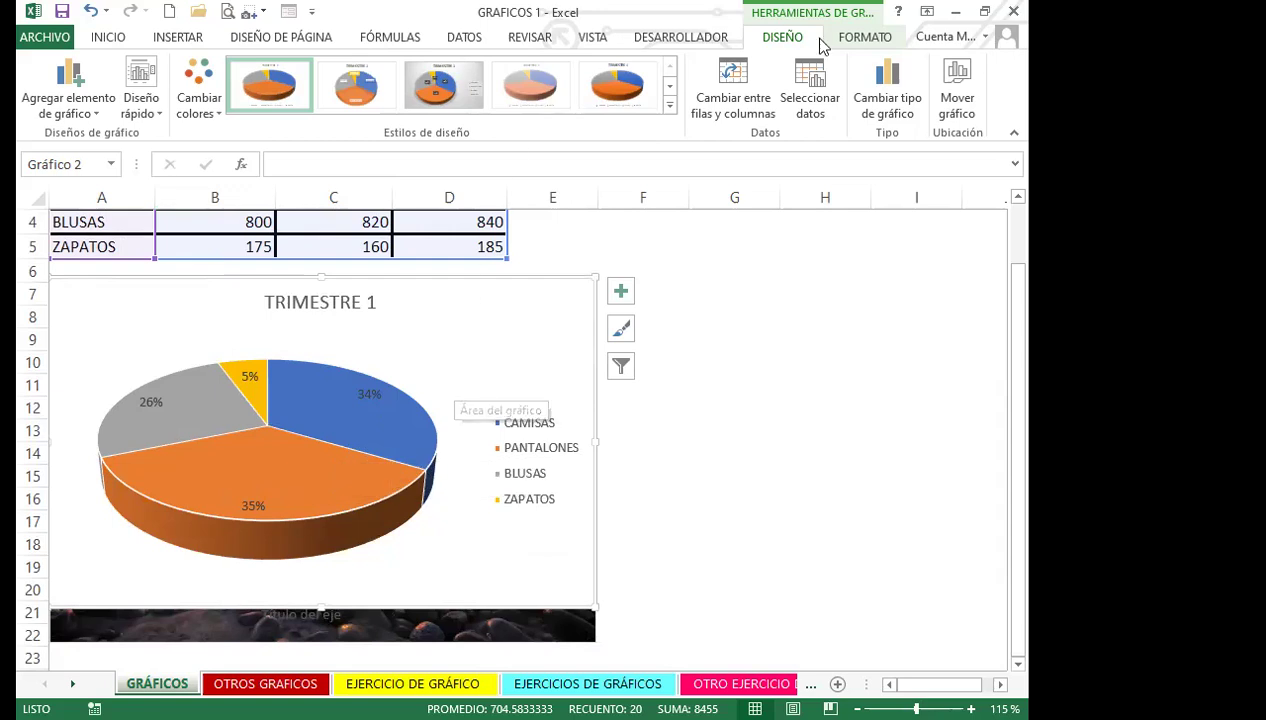
In Select Data, untick TRIMESTRE 1 and TRIMESTRE 3 so the pie shows TRIMESTRE 2.
click(816, 106)
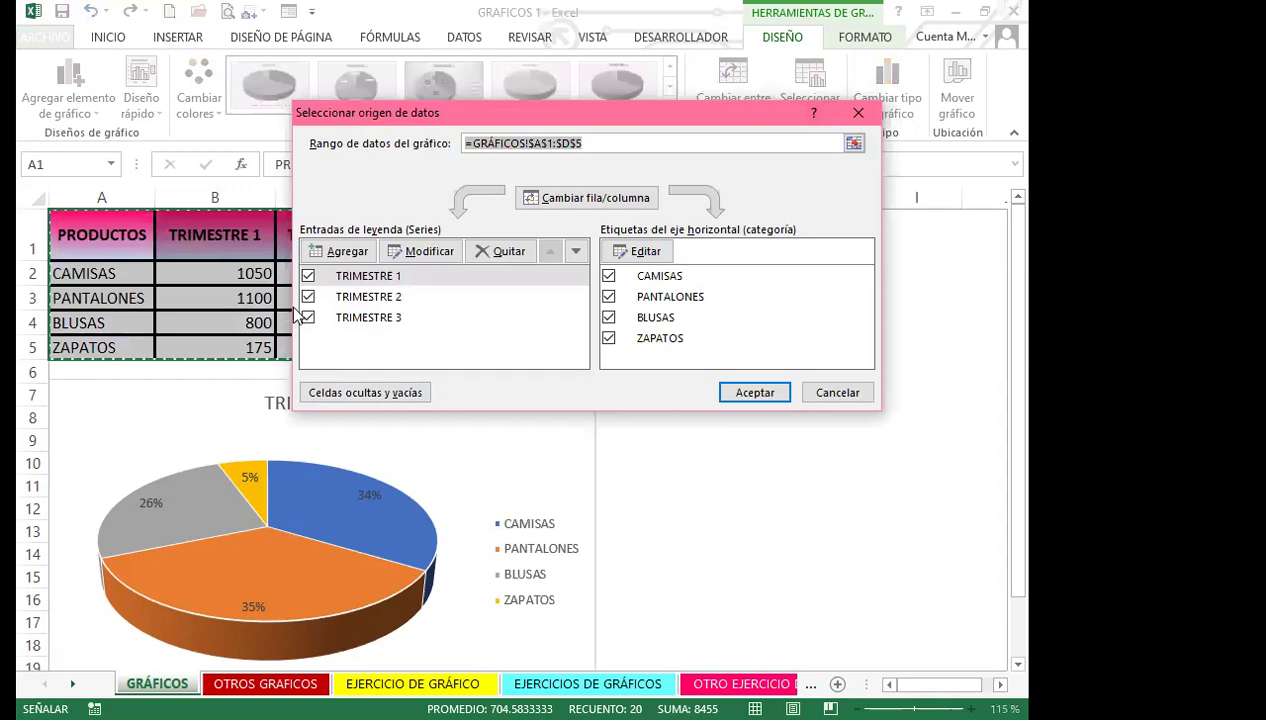
click(308, 275)
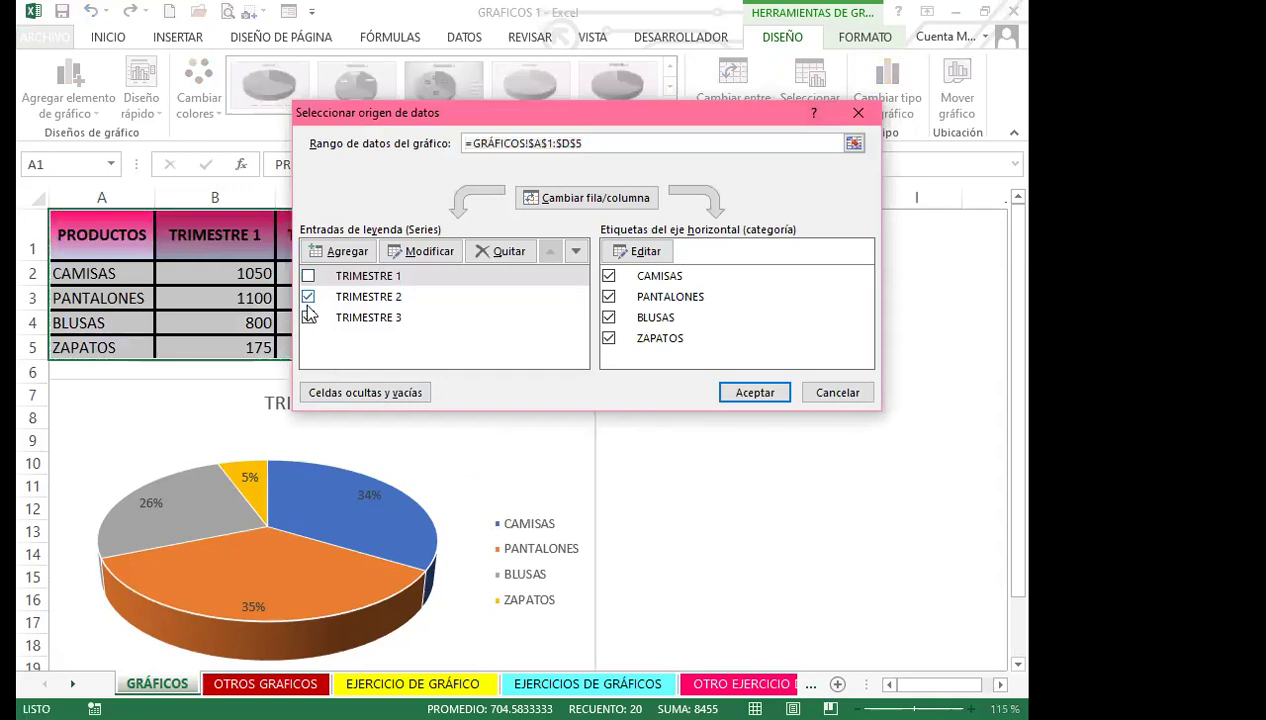
click(308, 317)
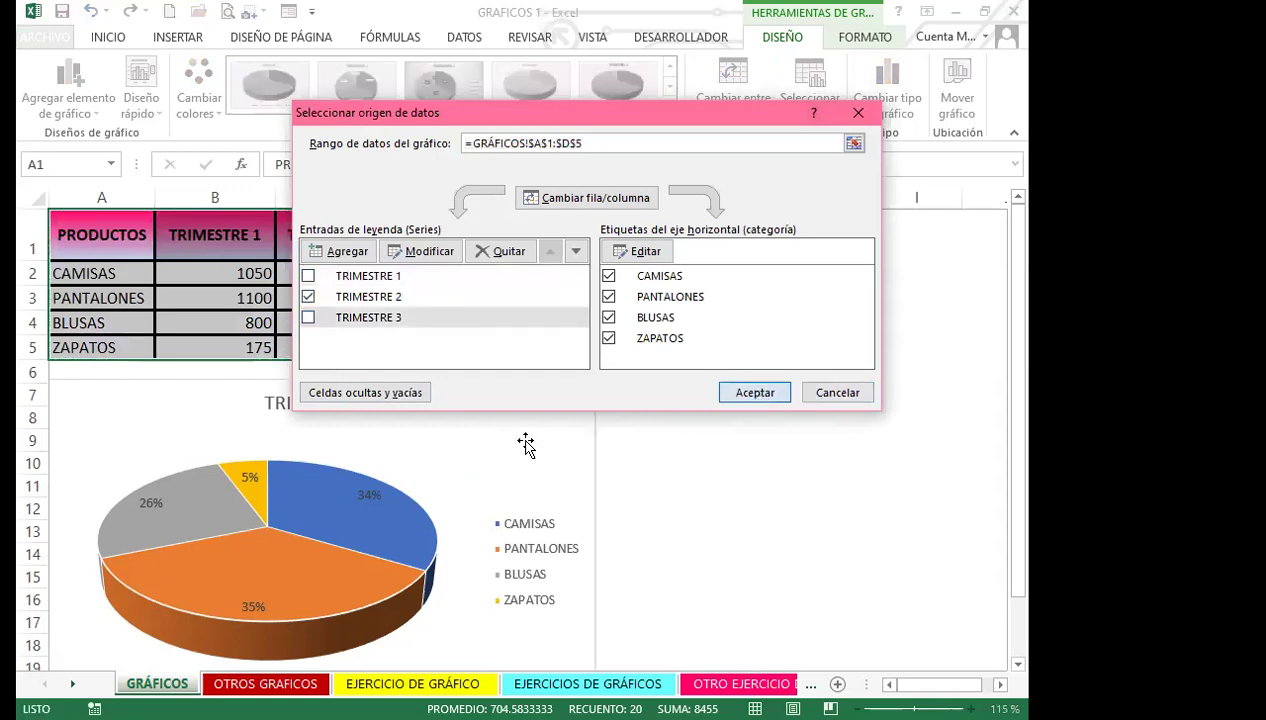
key(Return)
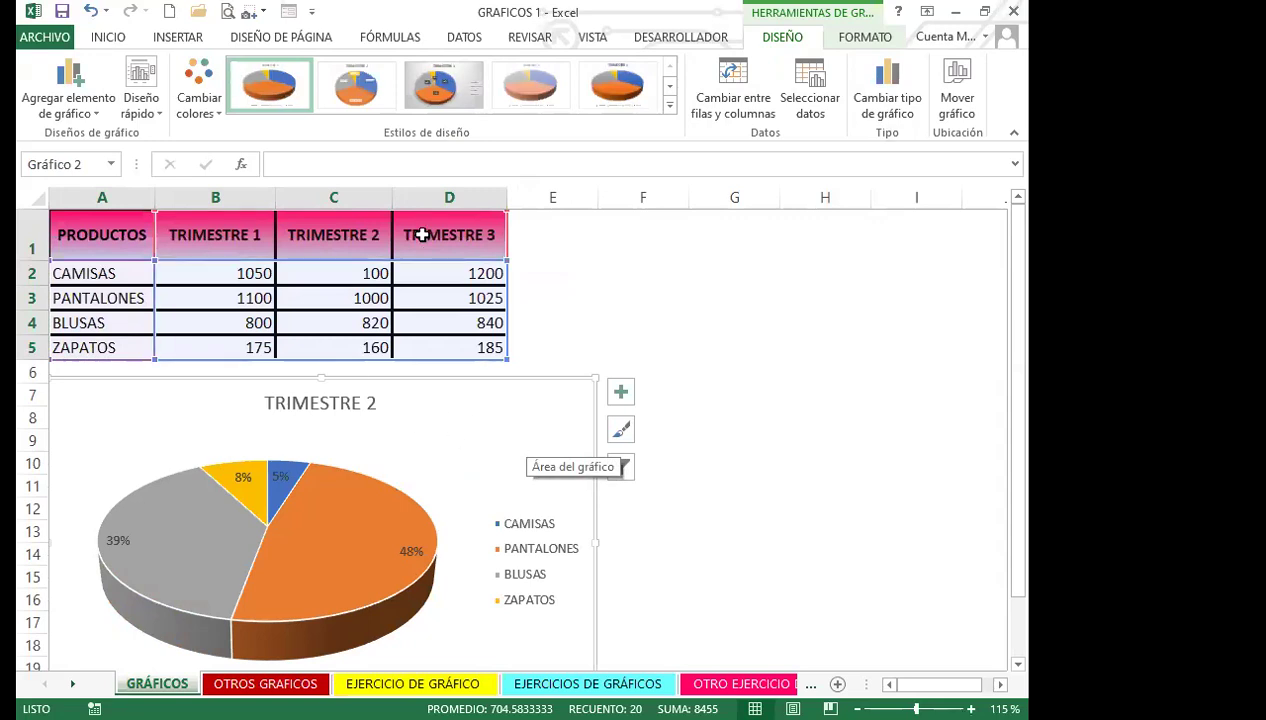
Remove the TRIMESTRE 2 series in Select Data so the pie plots TRIMESTRE 3.
click(812, 100)
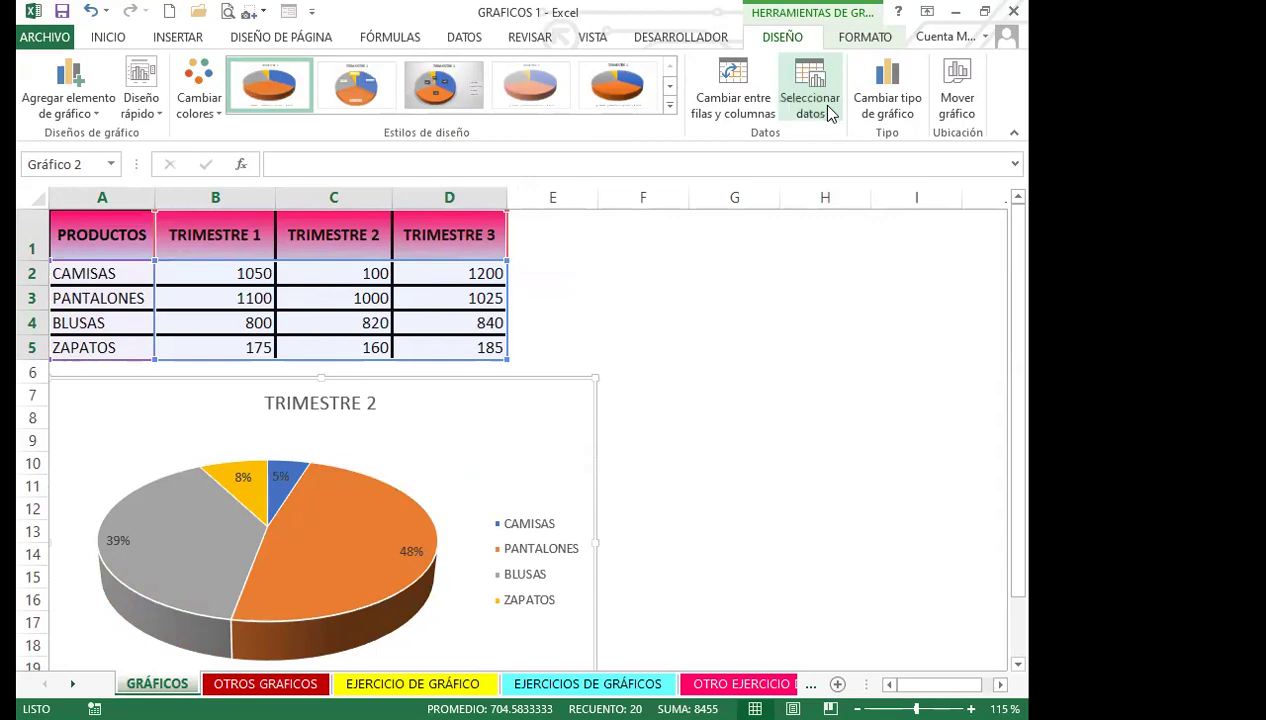
click(308, 296)
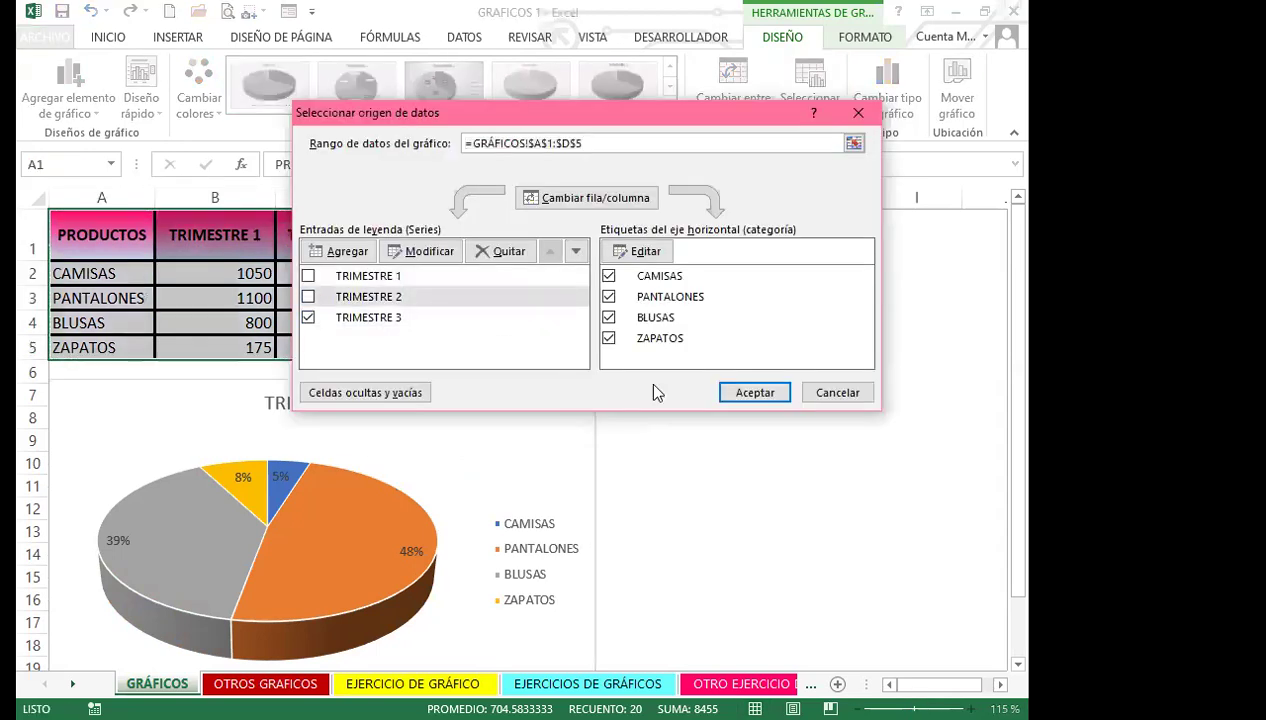
click(731, 391)
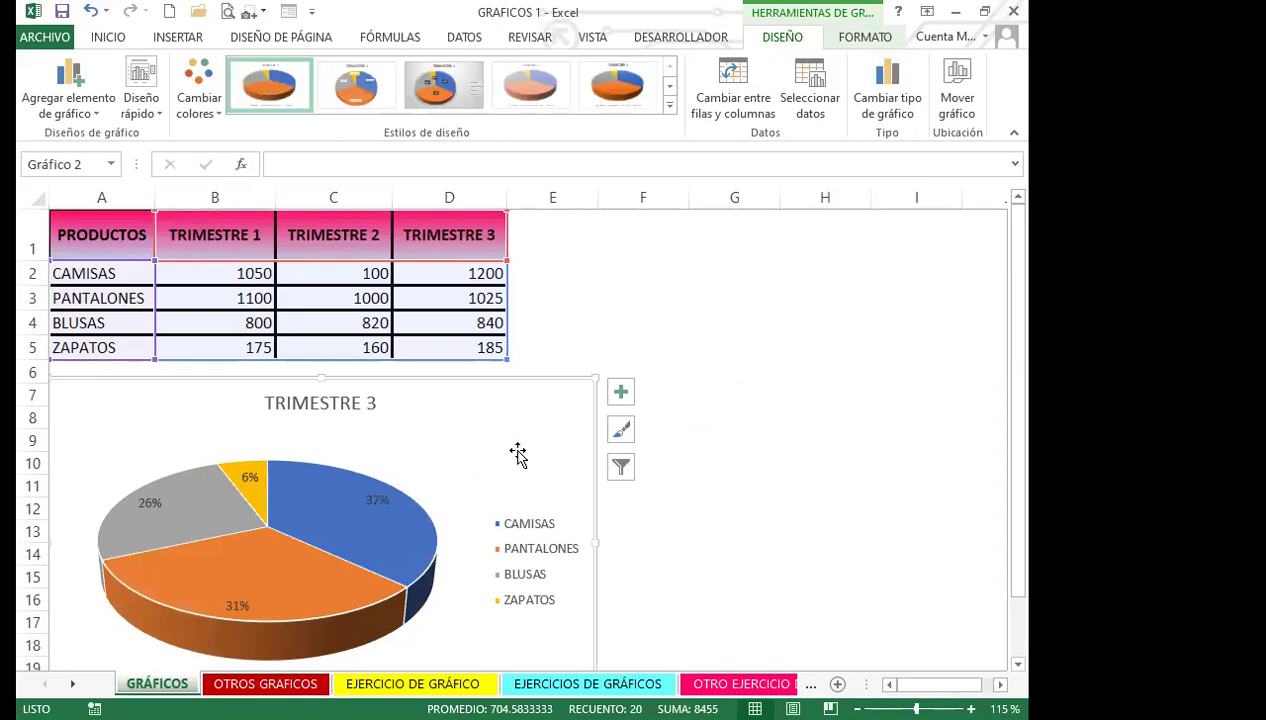
scroll(517, 462, down, 2)
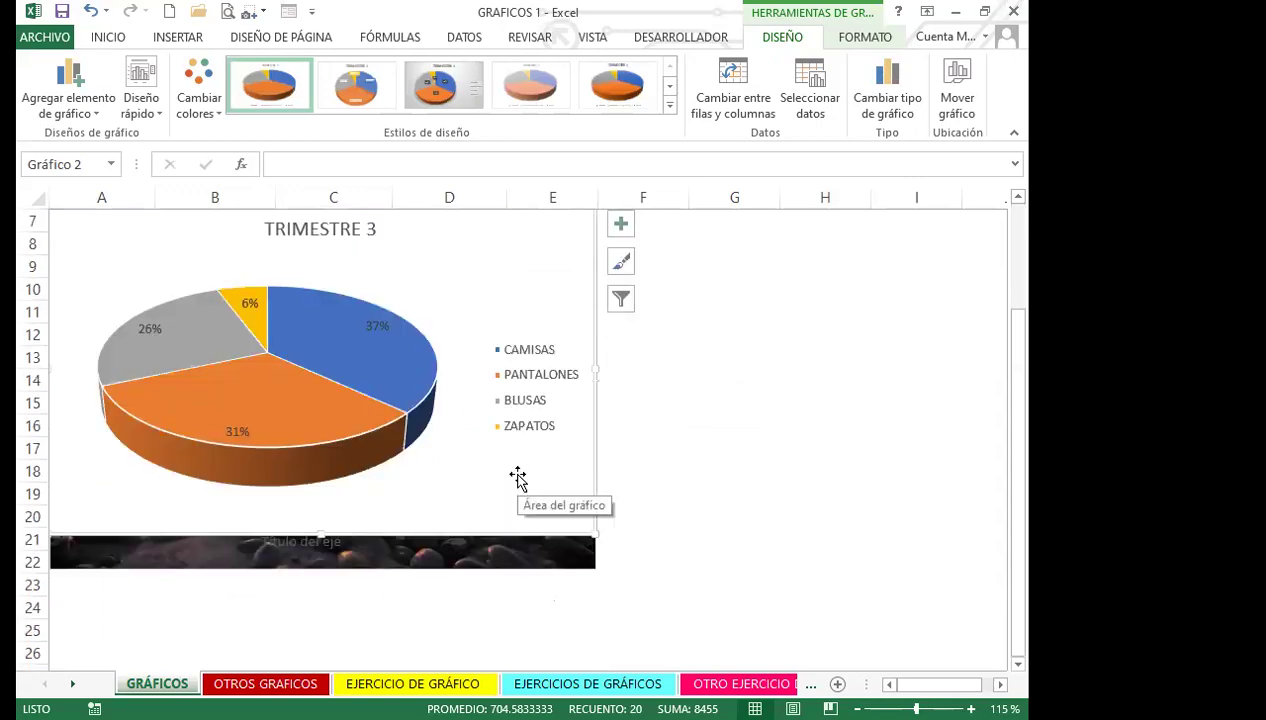
scroll(517, 478, up, 2)
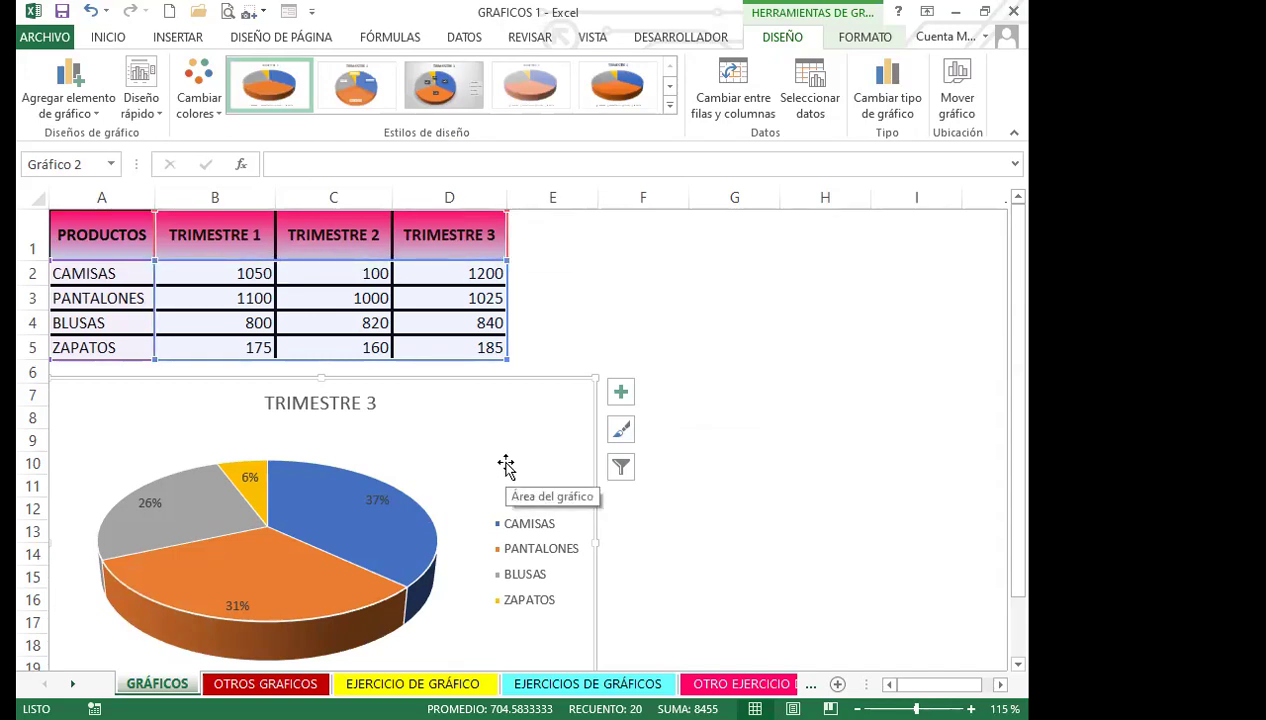
Select product names A1:A5 together with the TRIMESTRE 3 values D1:D5.
click(589, 325)
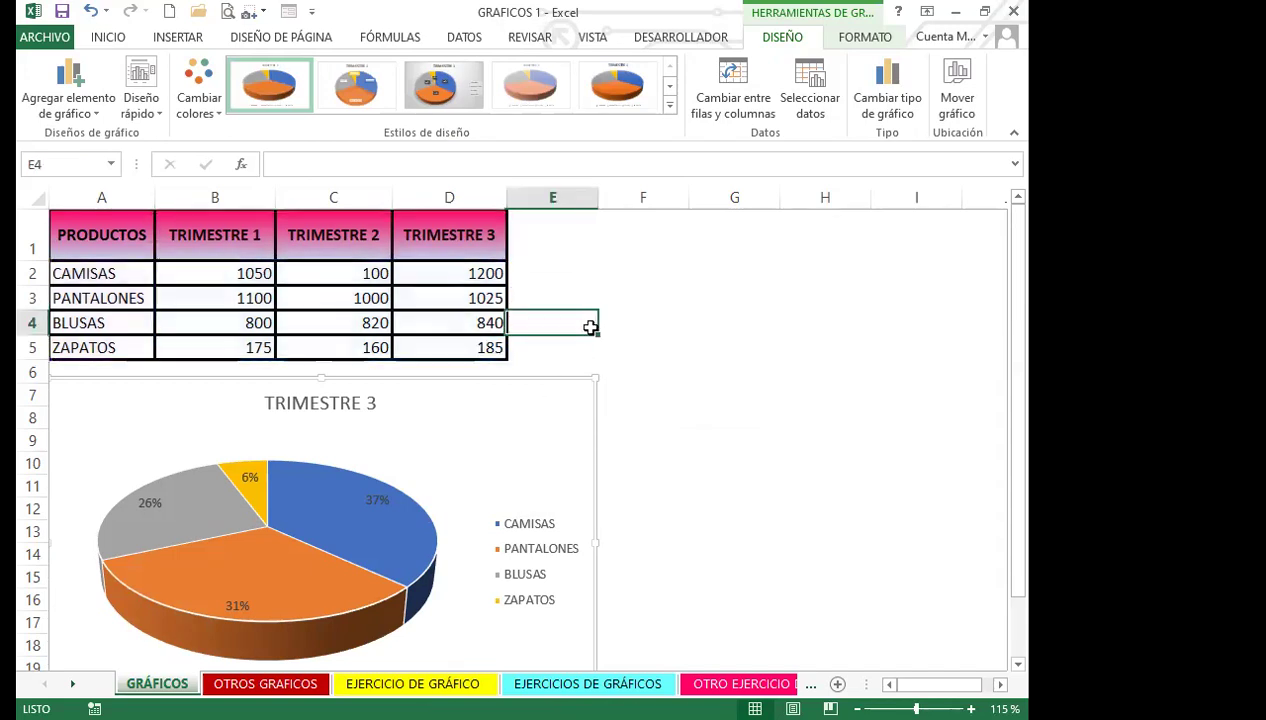
drag(100, 238, 82, 348)
drag(63, 230, 74, 349)
ctrl+drag(410, 236, 436, 348)
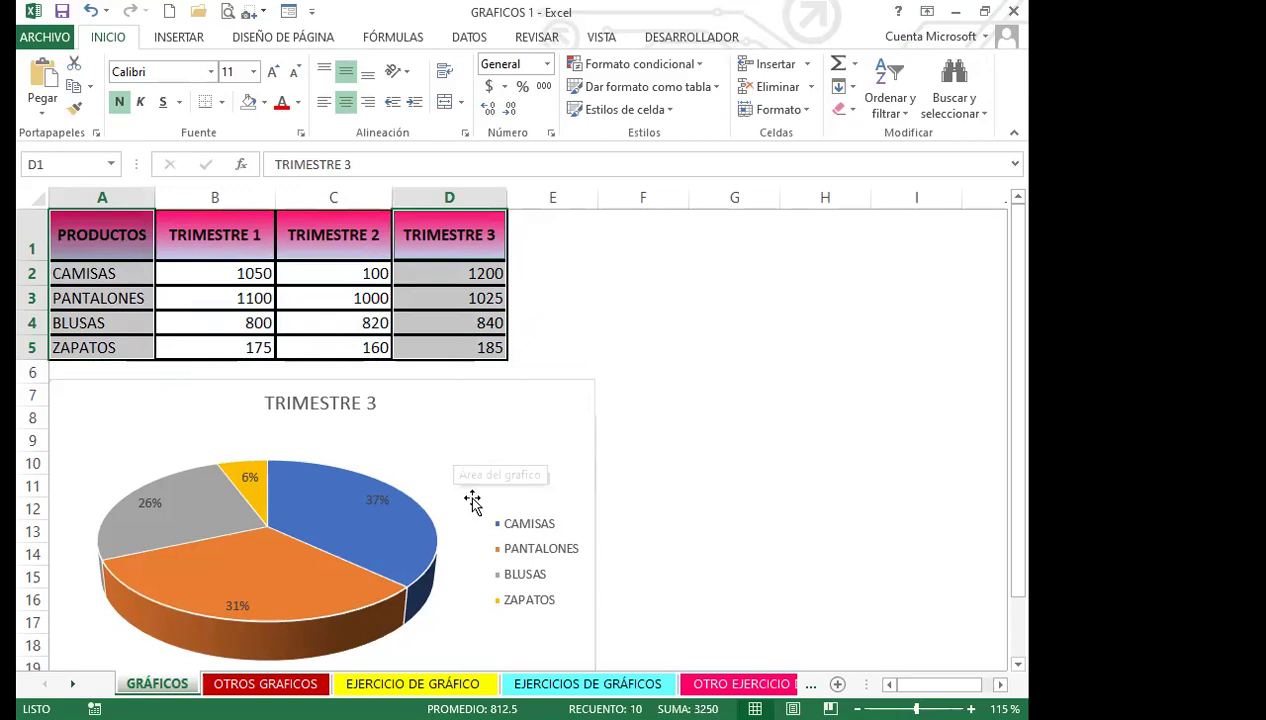
Tick TRIMESTRE 1 and TRIMESTRE 2 in the pie chart's Select Data so all quarters are included.
click(517, 458)
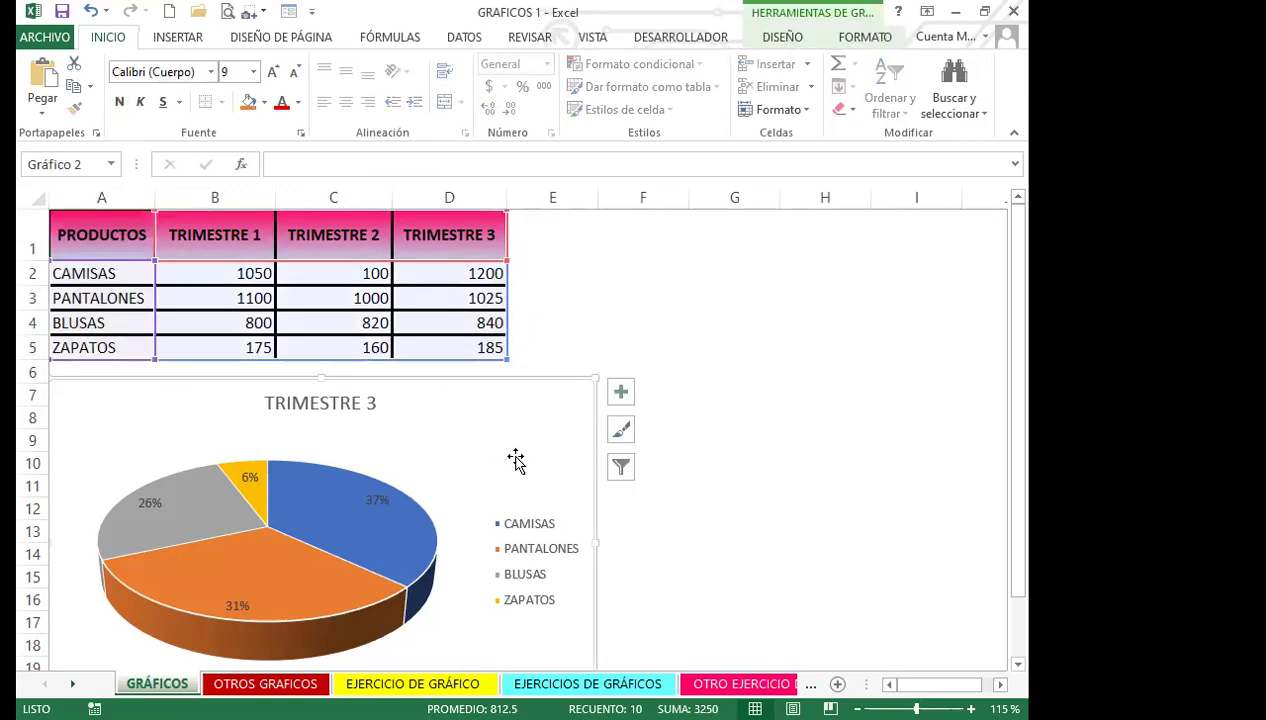
click(784, 40)
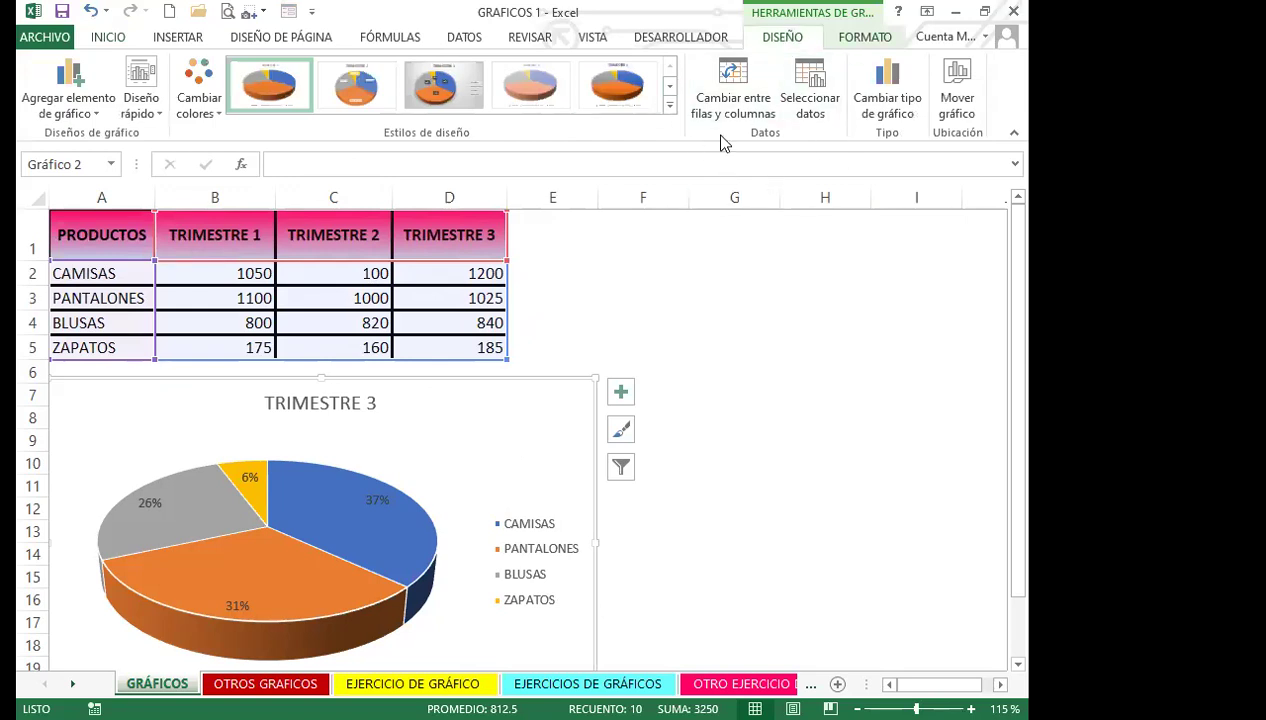
click(811, 85)
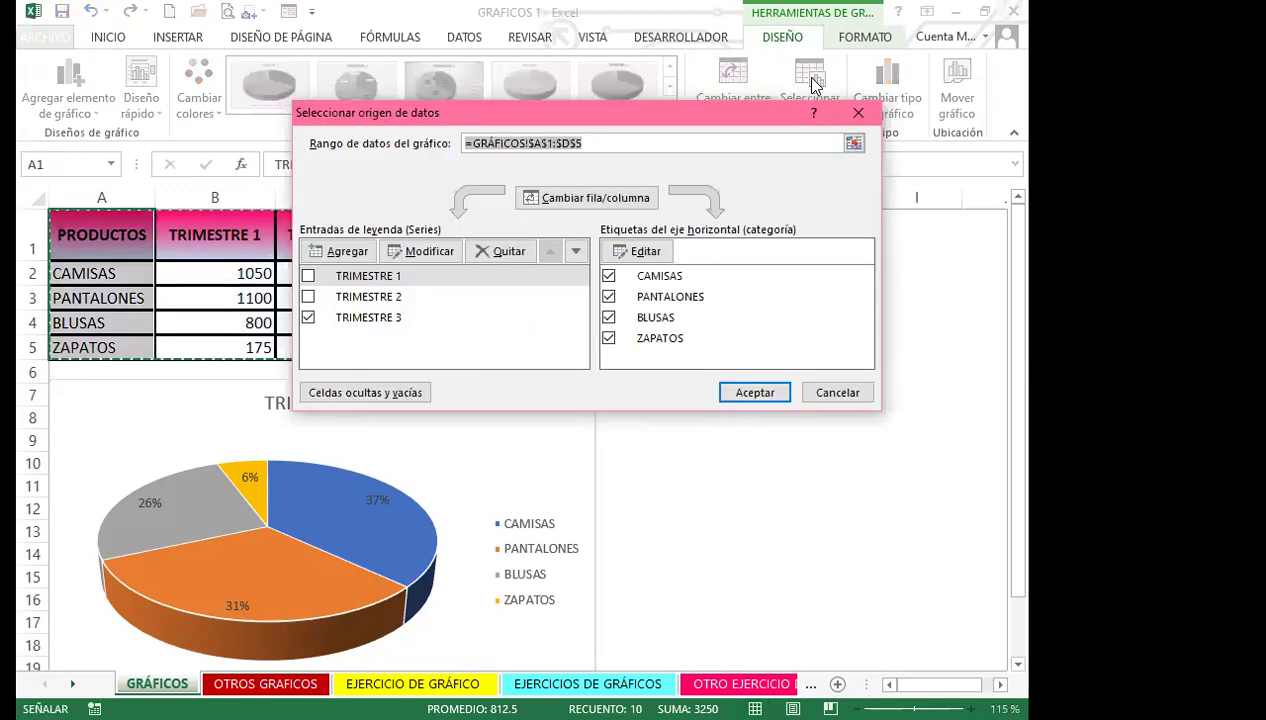
click(308, 296)
click(308, 275)
click(726, 393)
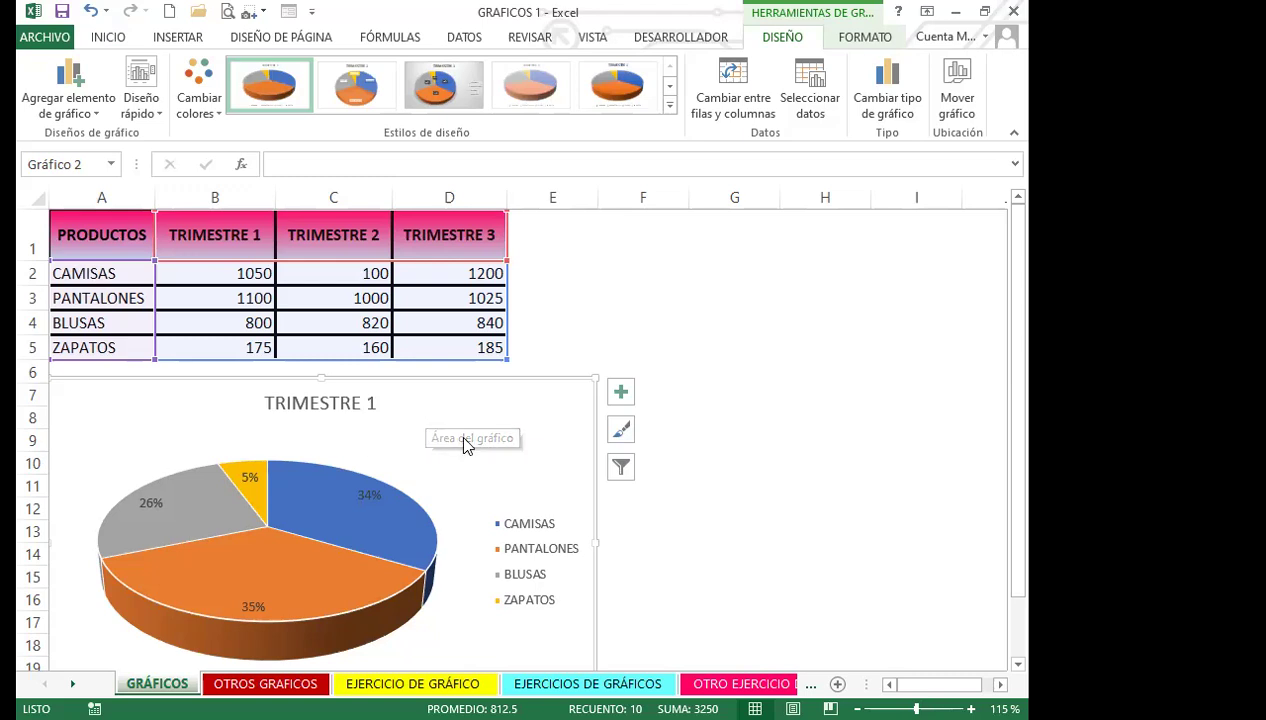
Deselect and reselect the pie chart, then move right across the sheet.
click(674, 423)
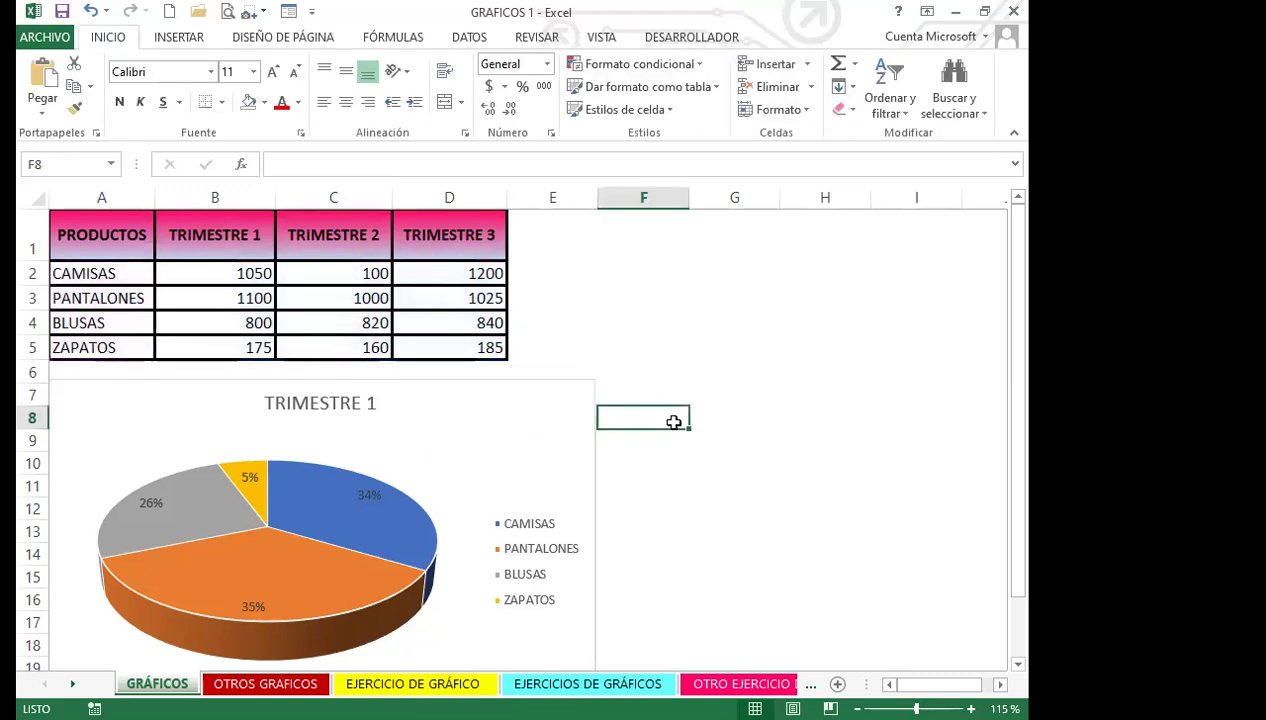
click(530, 436)
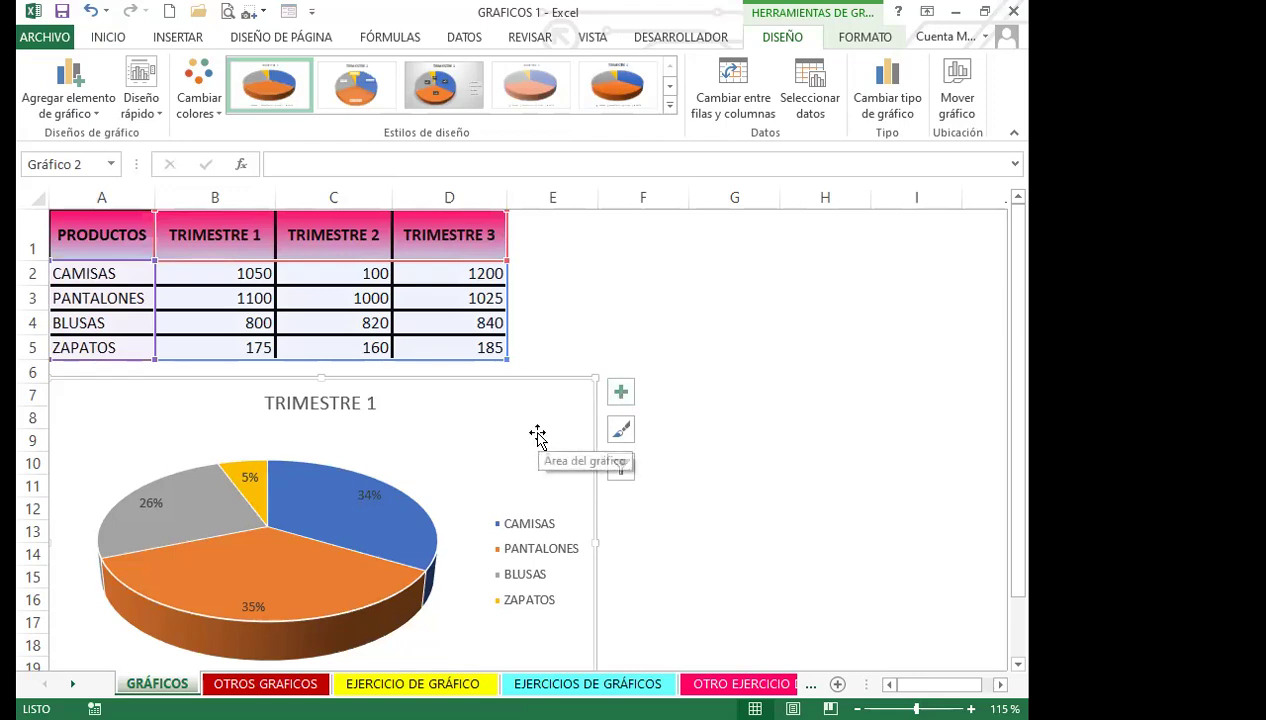
click(717, 444)
key(Right)
key(Right)
key(Right)
key(Right)
key(Right)
key(Right)
key(Right)
key(Right)
key(Right)
key(Right)
key(Right)
key(Right)
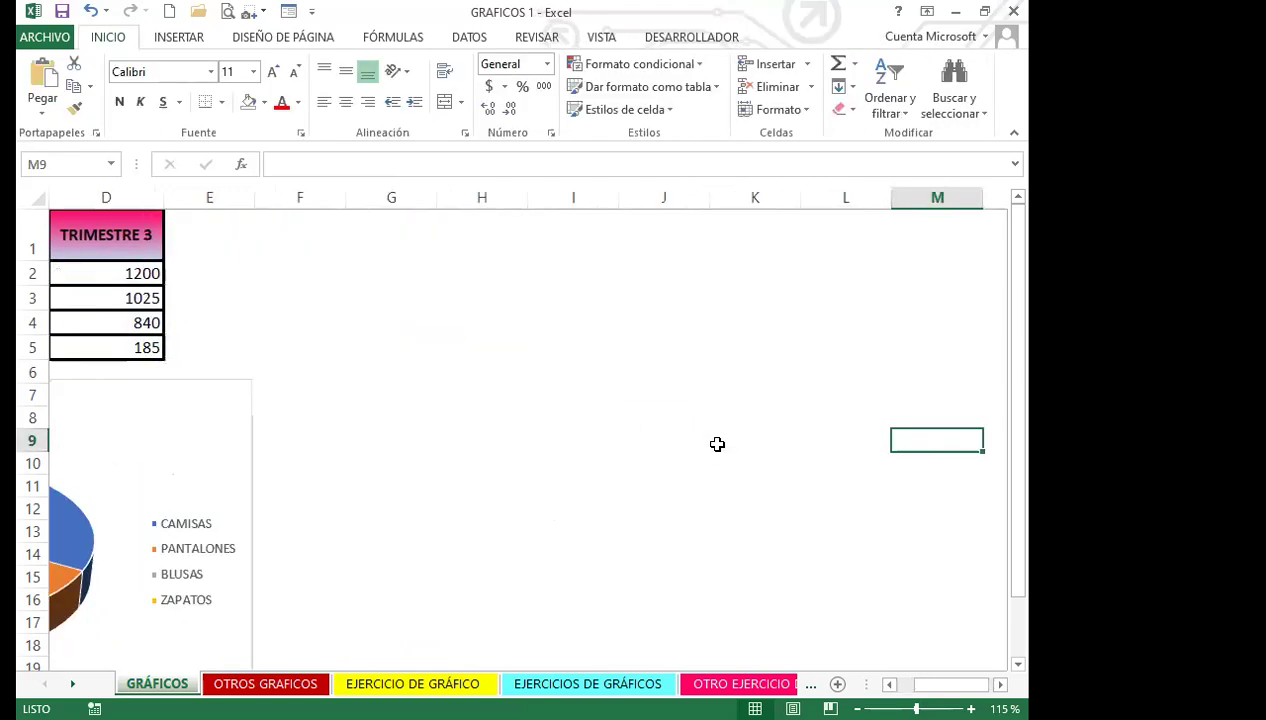
Move across to columns P–Z and down to row 19, toggling chart display with Ctrl+6.
key(Right)
key(Right)
key(Right)
key(Right)
key(Right)
key(Right)
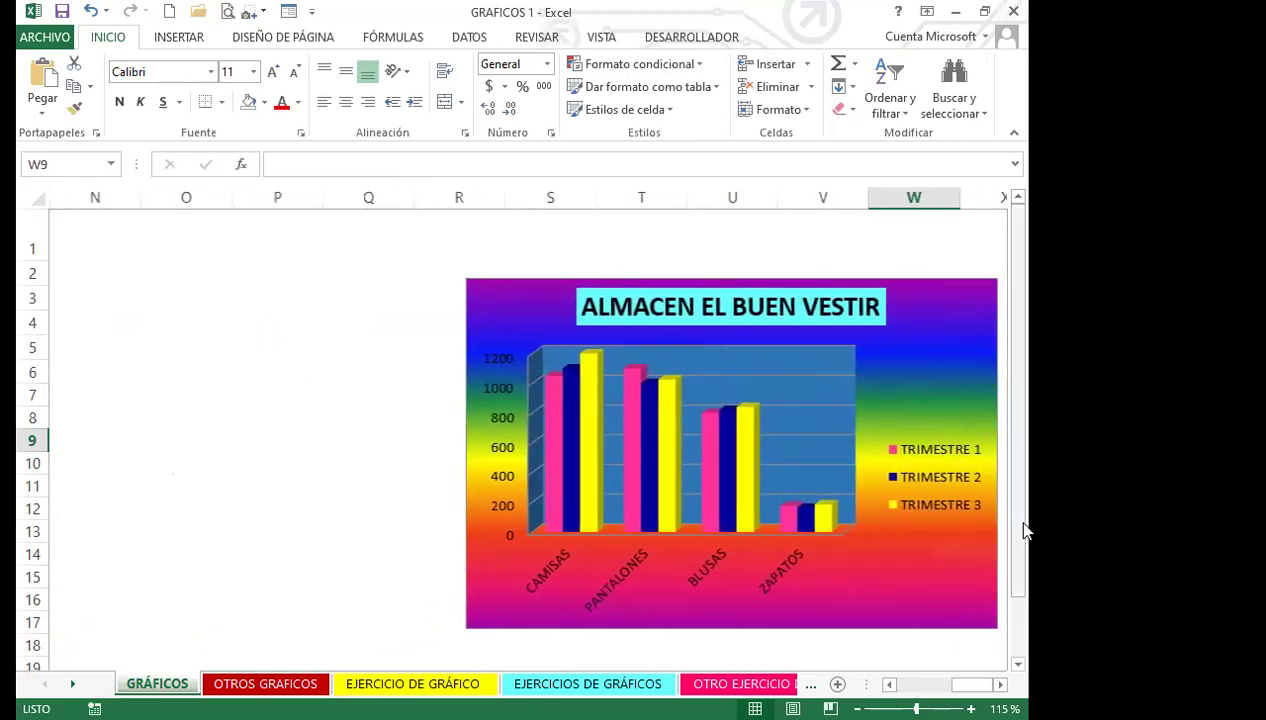
click(852, 542)
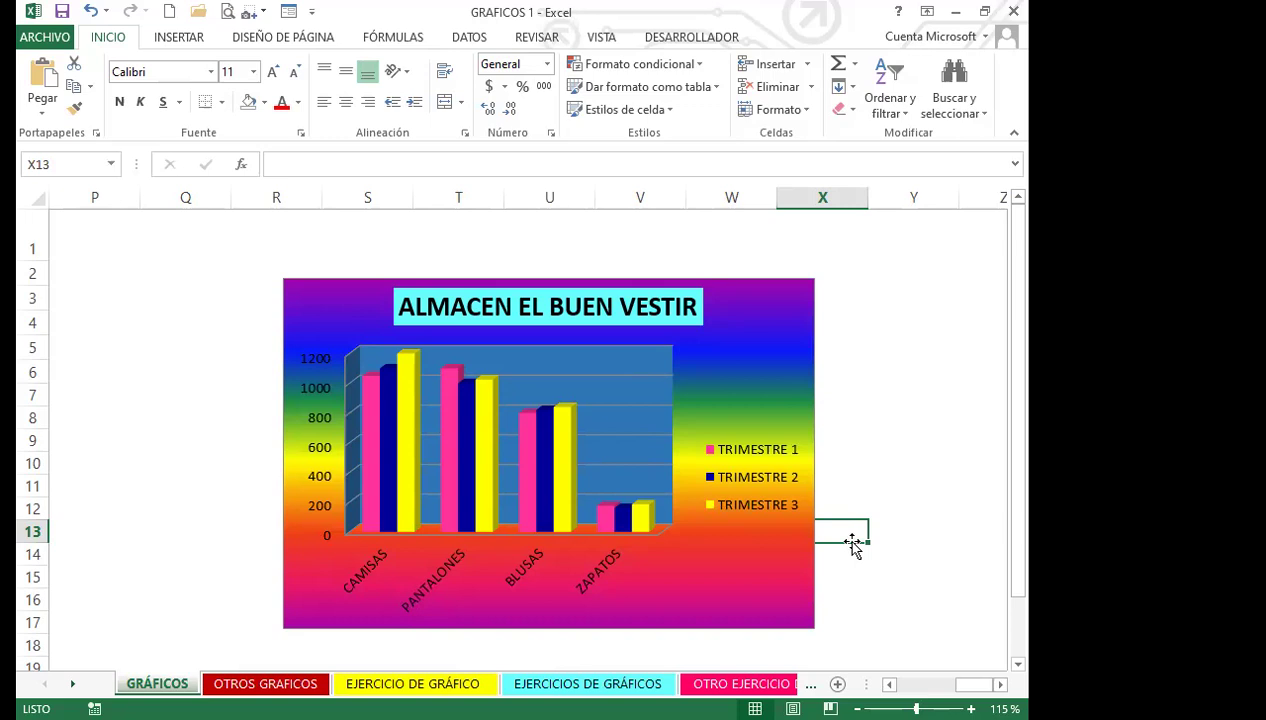
scroll(853, 543, down, 6)
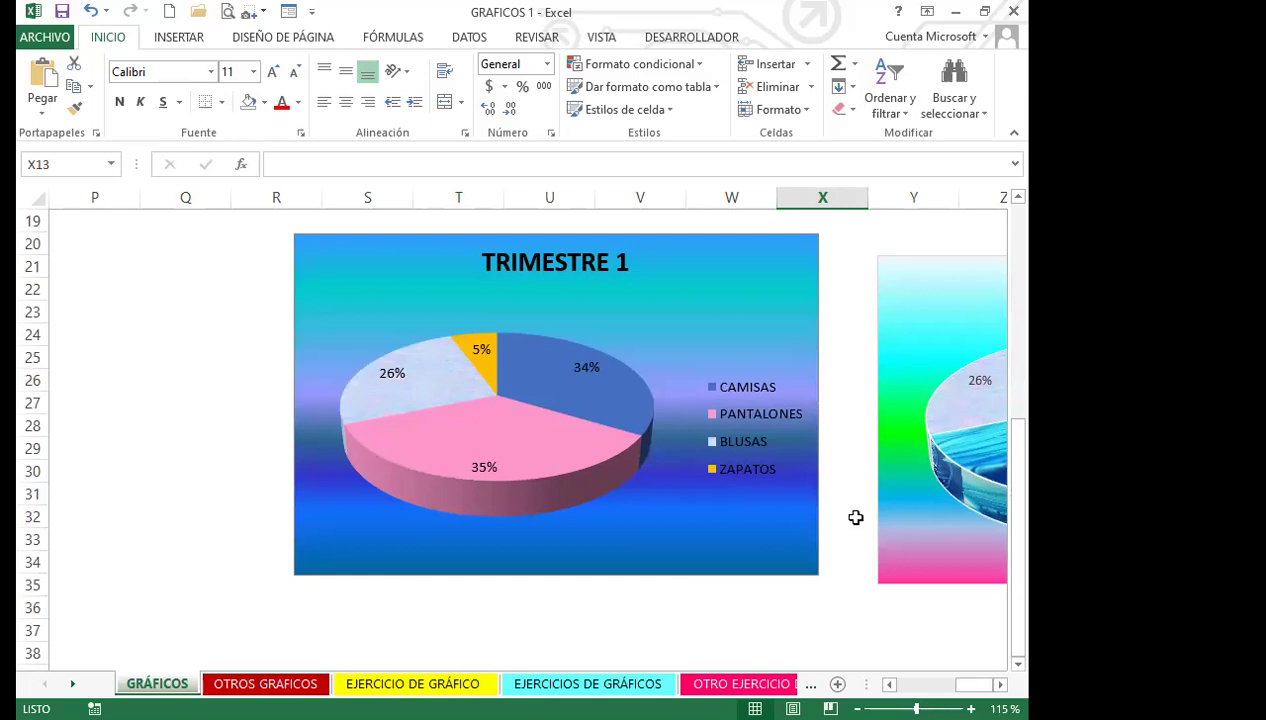
key(ctrl+6)
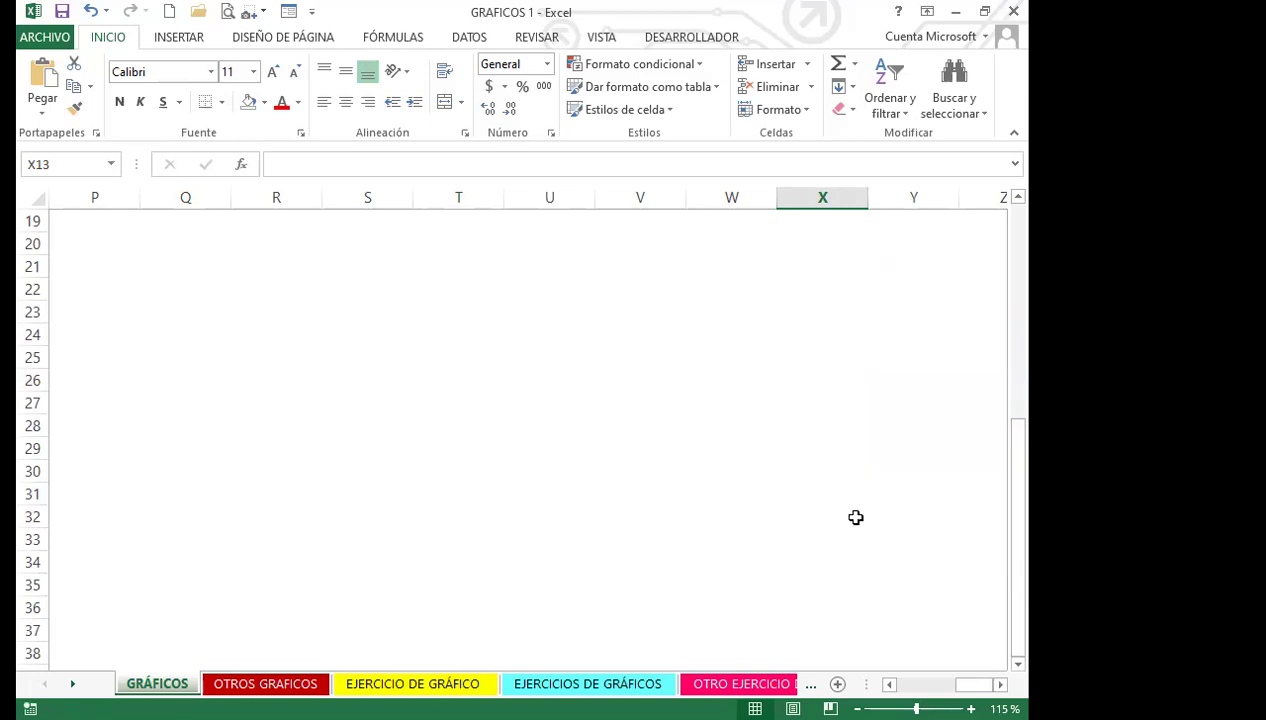
key(ctrl+6)
scroll(681, 435, up, 4)
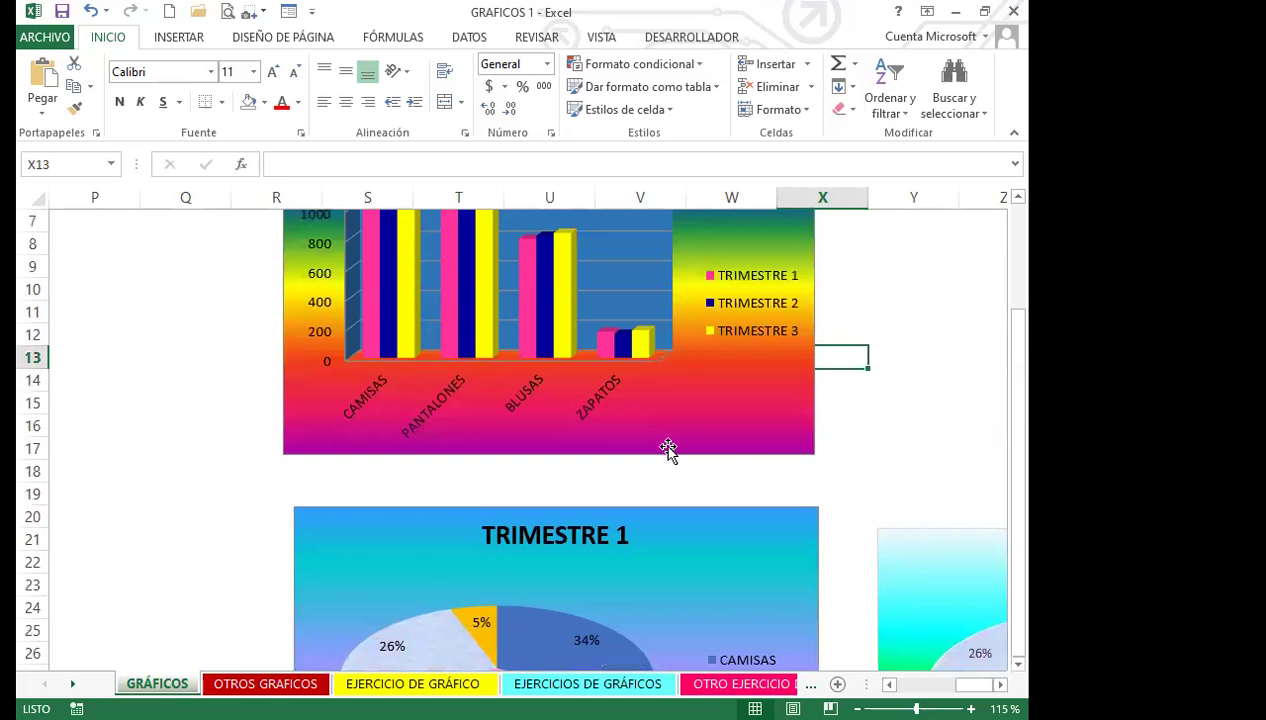
Scroll down to the example pie charts and select the picture-filled 3D pie.
scroll(715, 509, down, 3)
scroll(771, 571, down, 1)
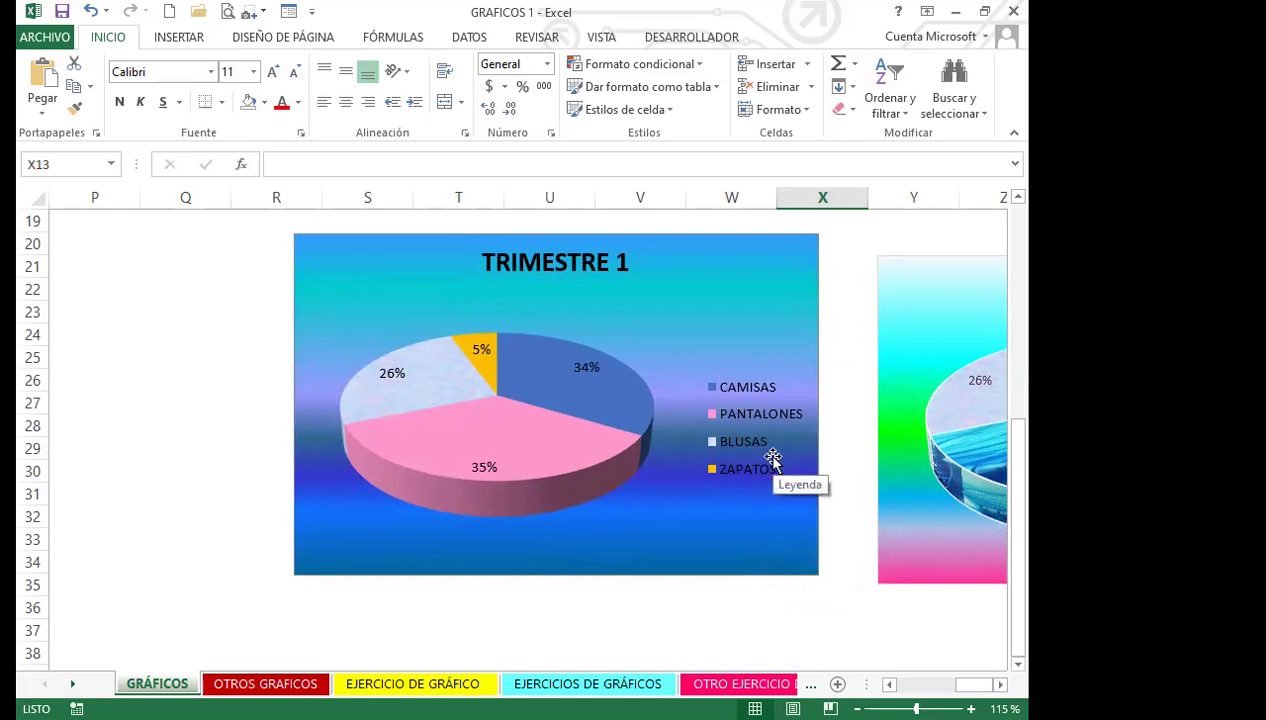
click(899, 608)
key(Right)
key(Right)
key(Right)
key(Right)
key(Right)
key(Right)
key(Right)
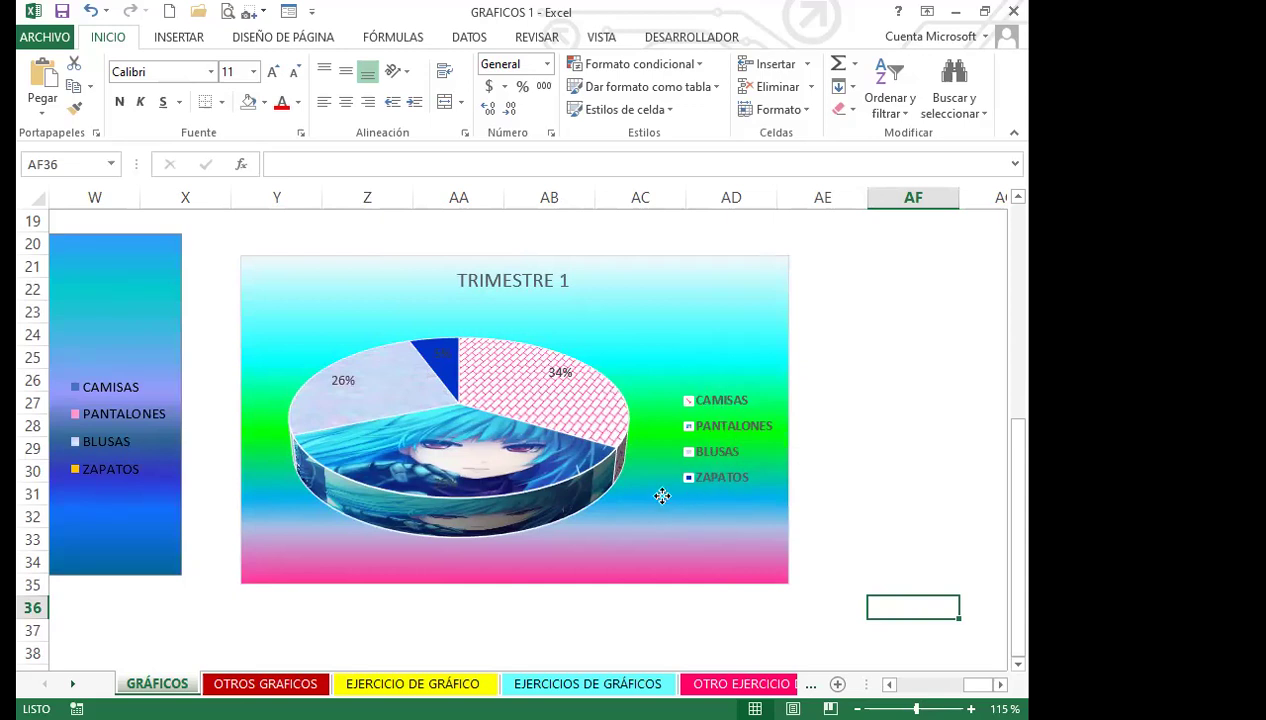
click(692, 386)
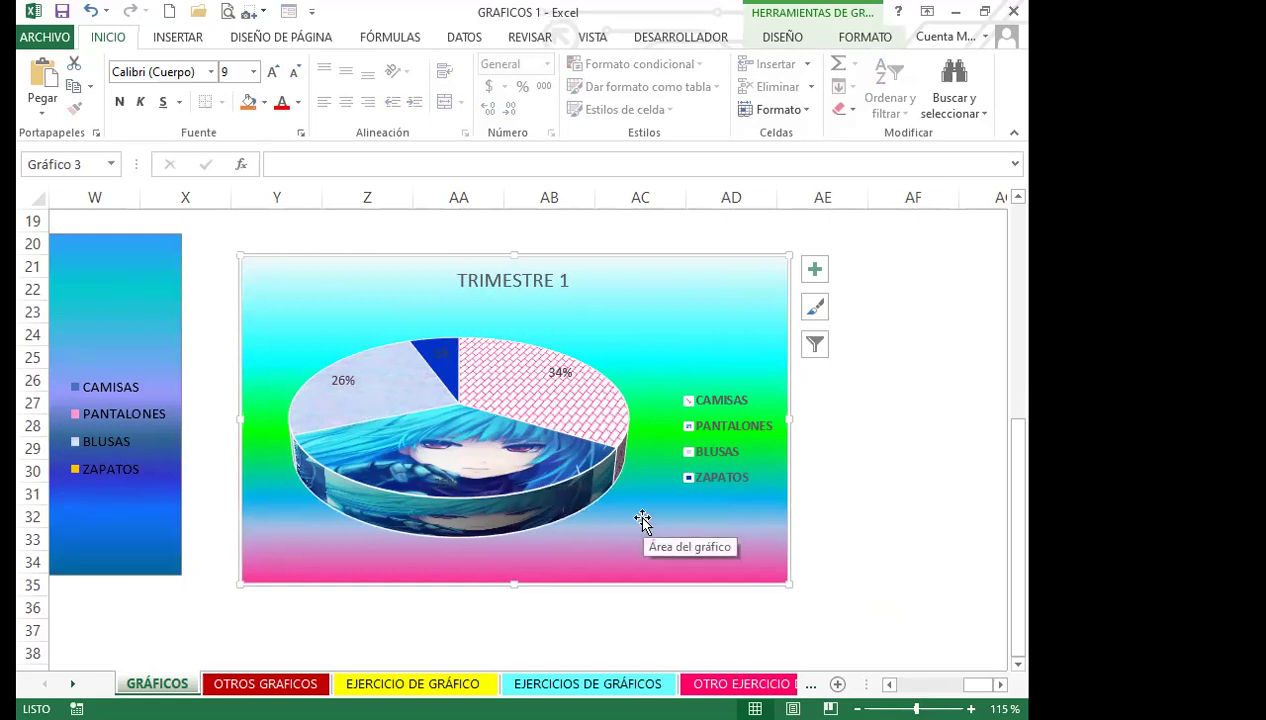
Fill all cells of the sheet with black via Fill Color, then deselect.
click(38, 197)
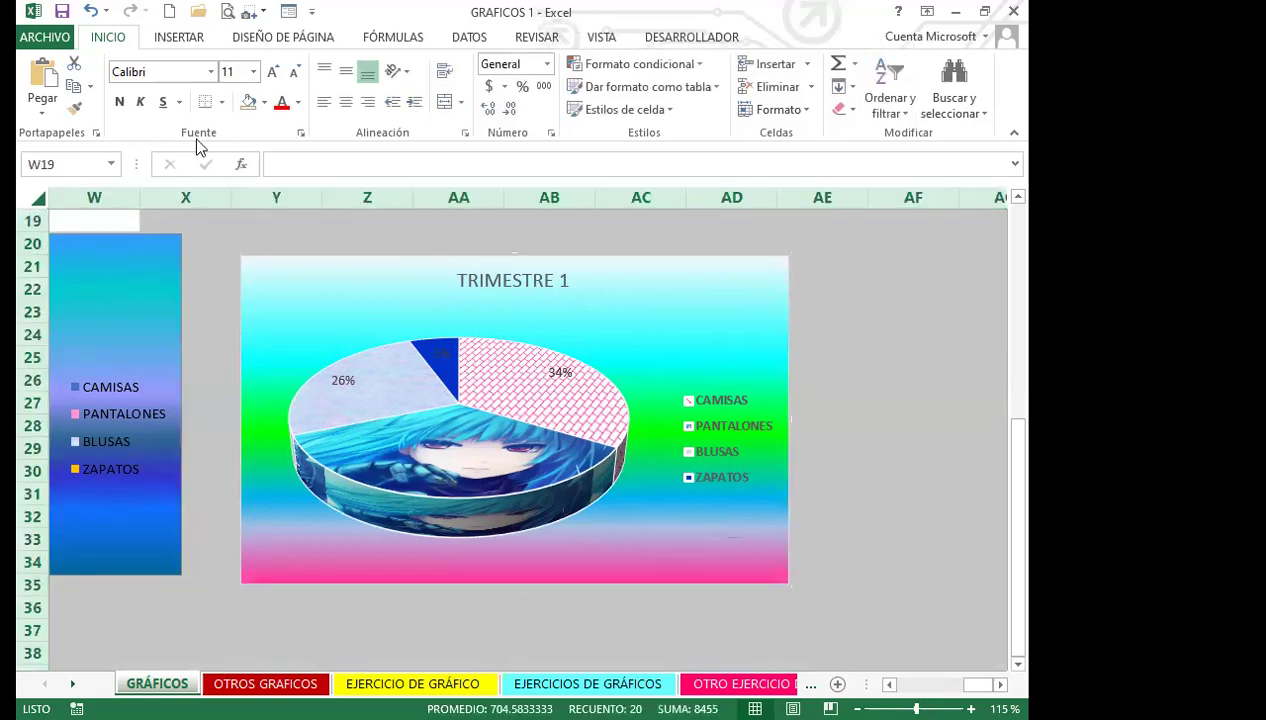
click(263, 102)
click(263, 146)
click(944, 432)
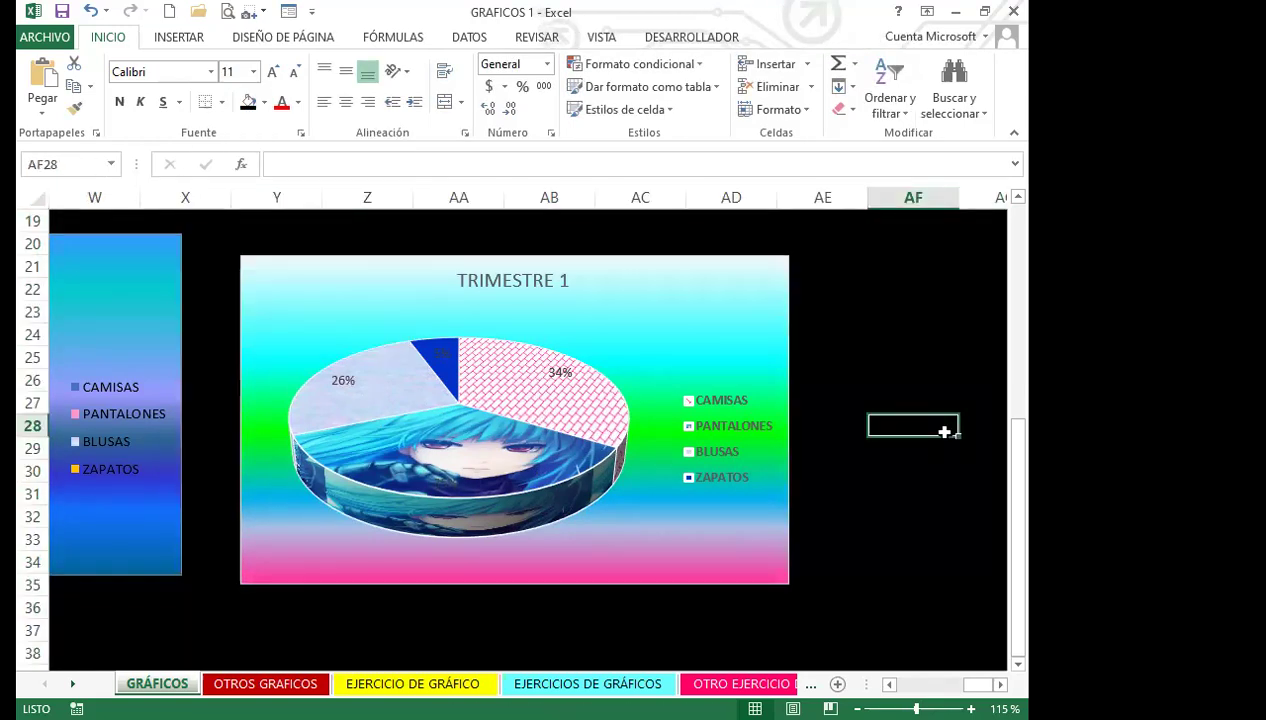